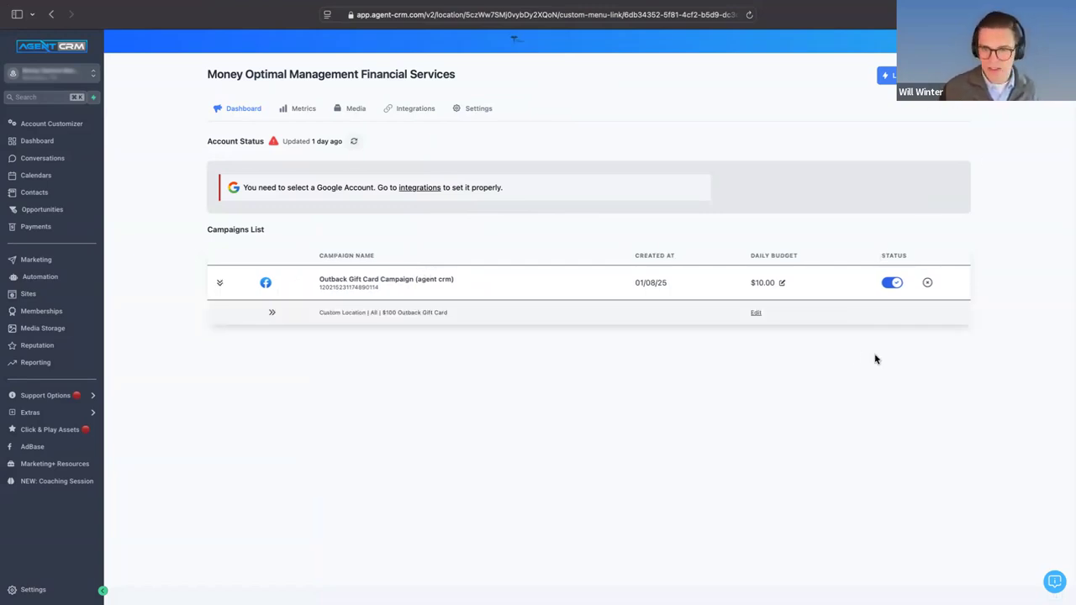
Step: Open the "Agent CRM: $100 Outback Steakhouse" funnel from the Giveaway Funnel Course folder among the site funnels
click(250, 111)
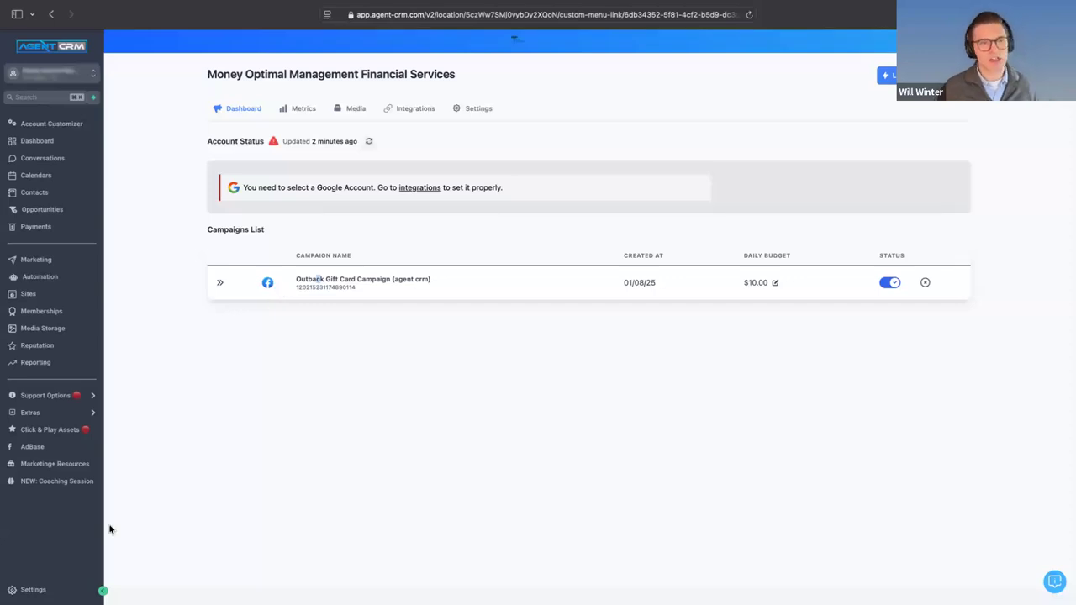
click(59, 294)
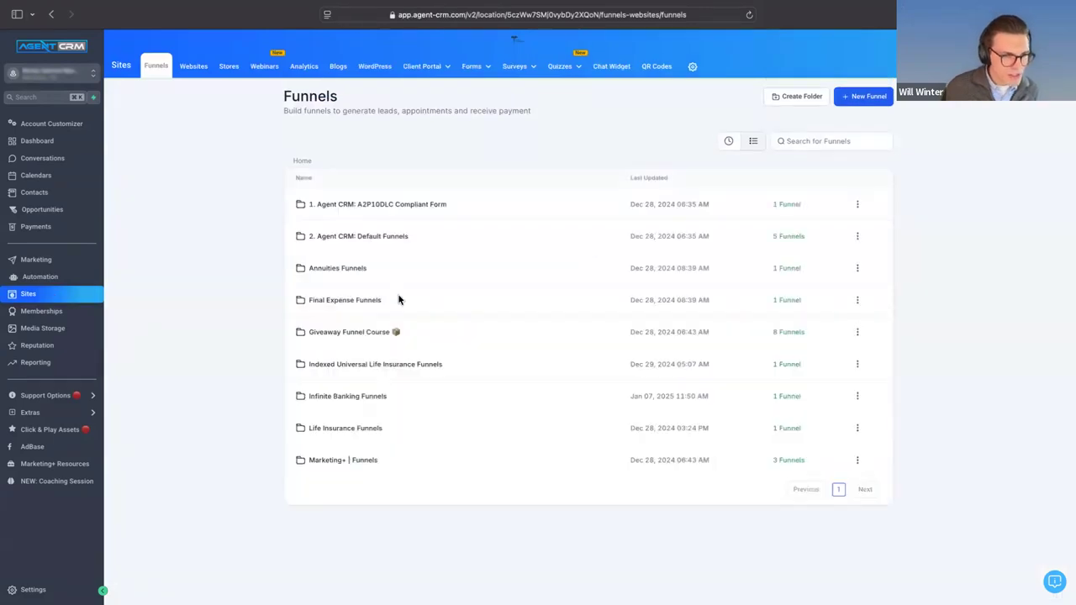
click(363, 336)
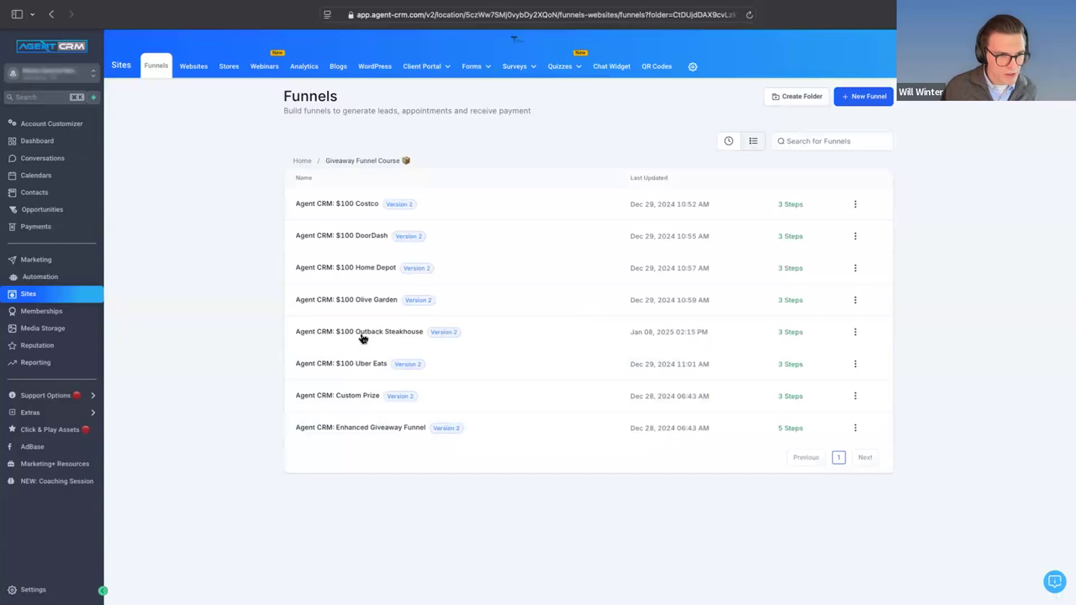
click(362, 337)
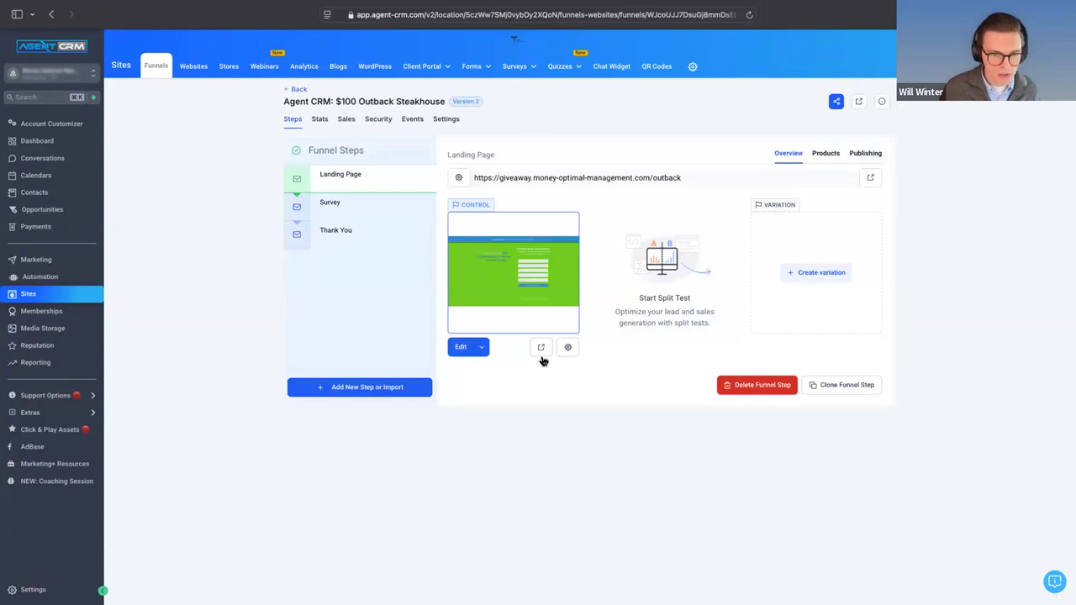
Step: Preview the funnel's live landing page and look it over from the giveaway entry form to the about section and footer
click(541, 348)
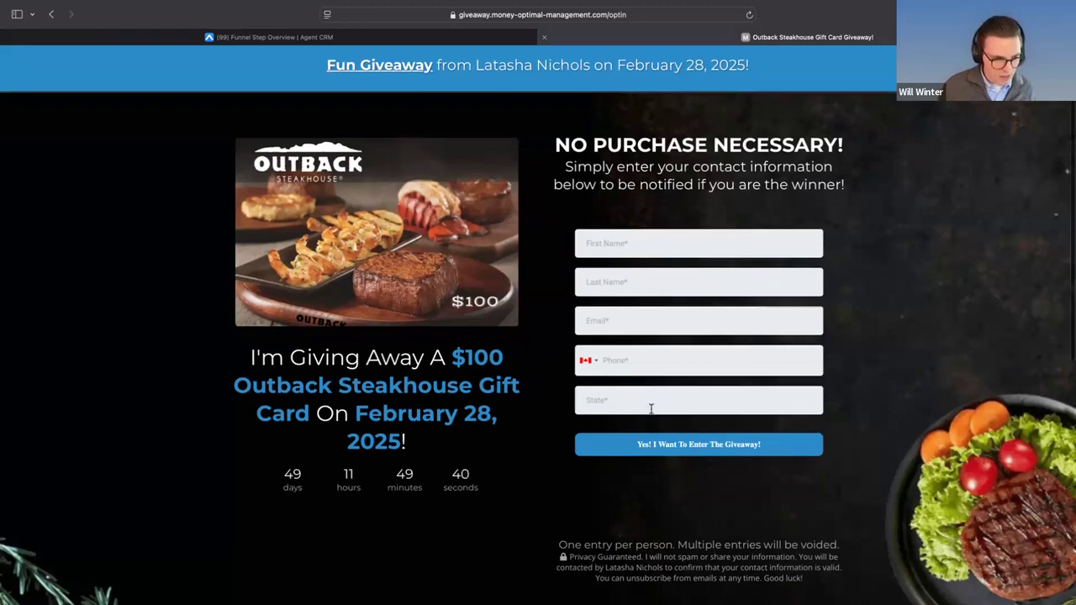
scroll(649, 410, down, 2)
scroll(336, 423, down, 1)
scroll(334, 424, down, 10)
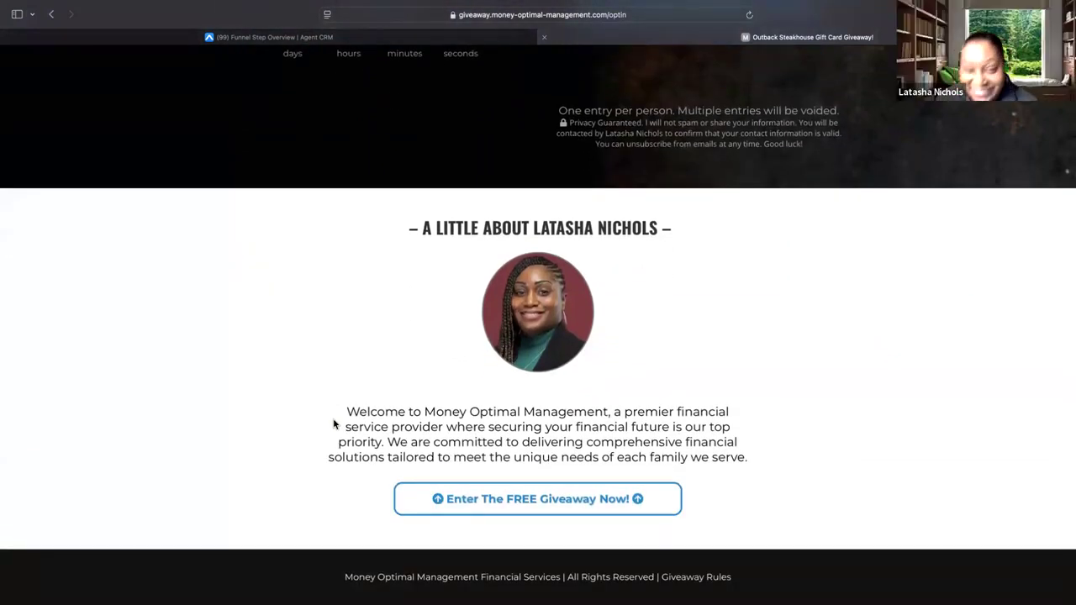
scroll(593, 399, down, 1)
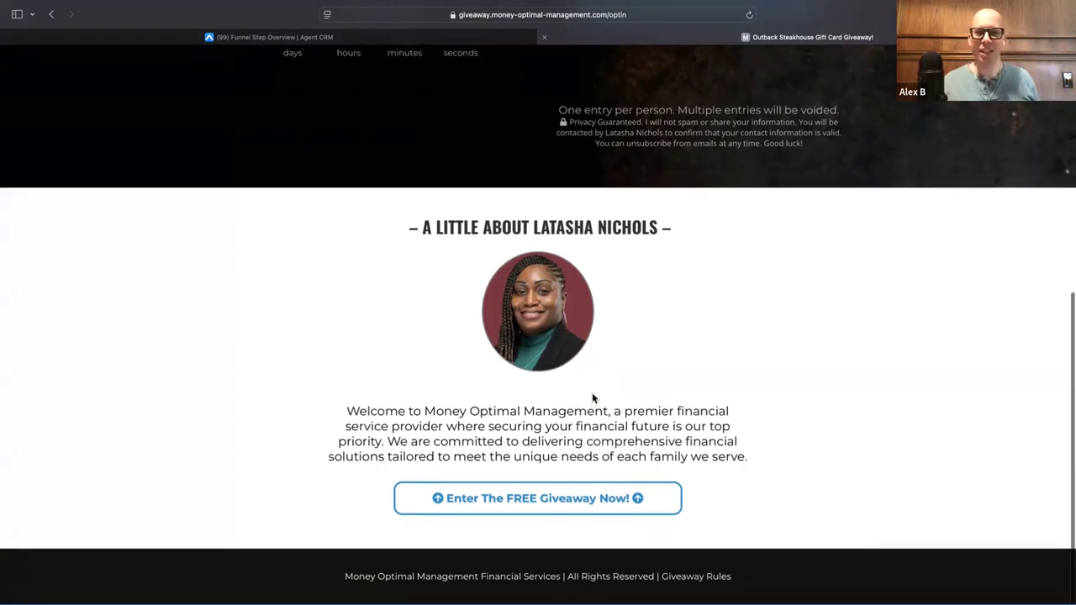
scroll(571, 461, up, 10)
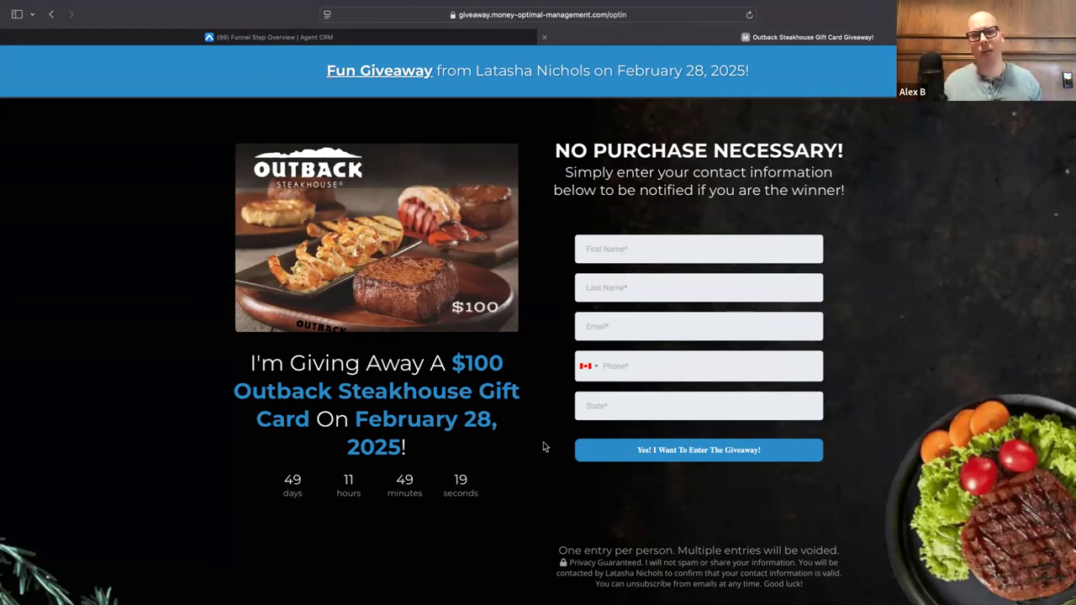
Step: Preview the funnel's Survey step as a live page and read through its qualifying questions
click(52, 15)
click(349, 209)
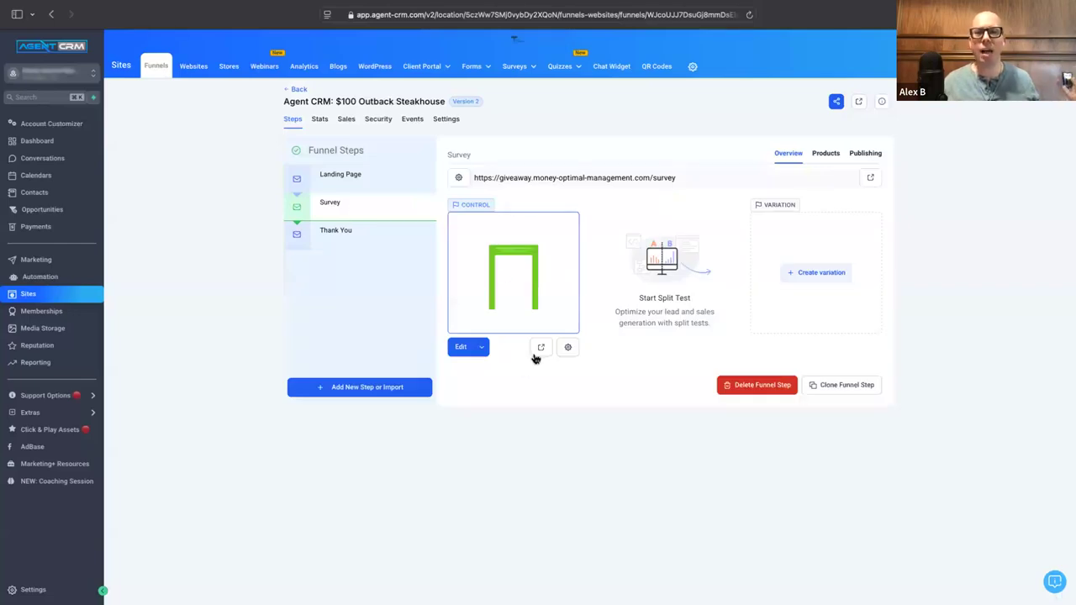
click(540, 348)
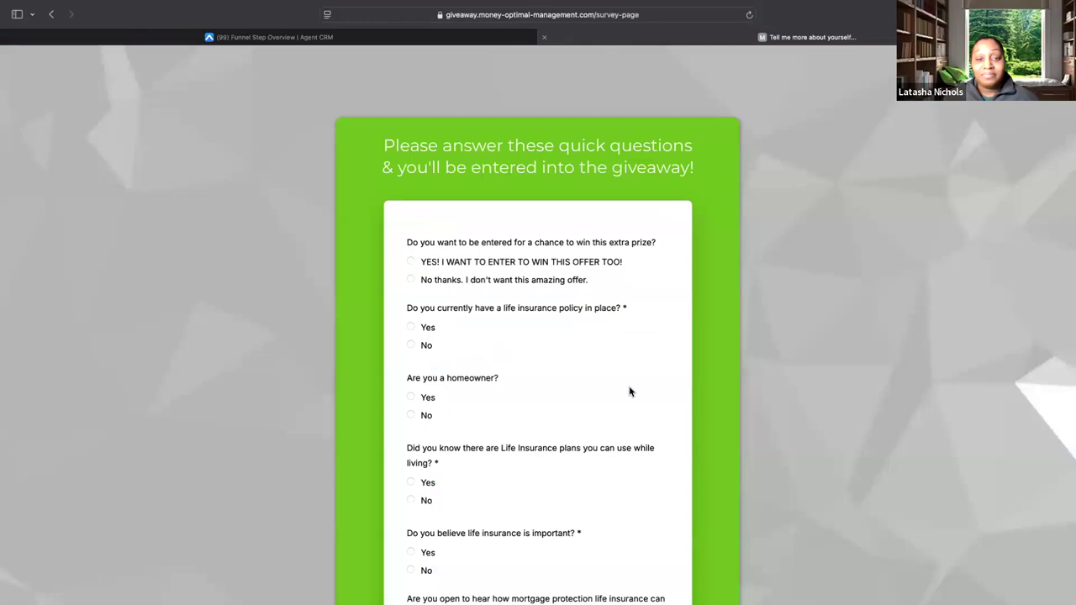
scroll(630, 391, down, 5)
scroll(630, 391, up, 5)
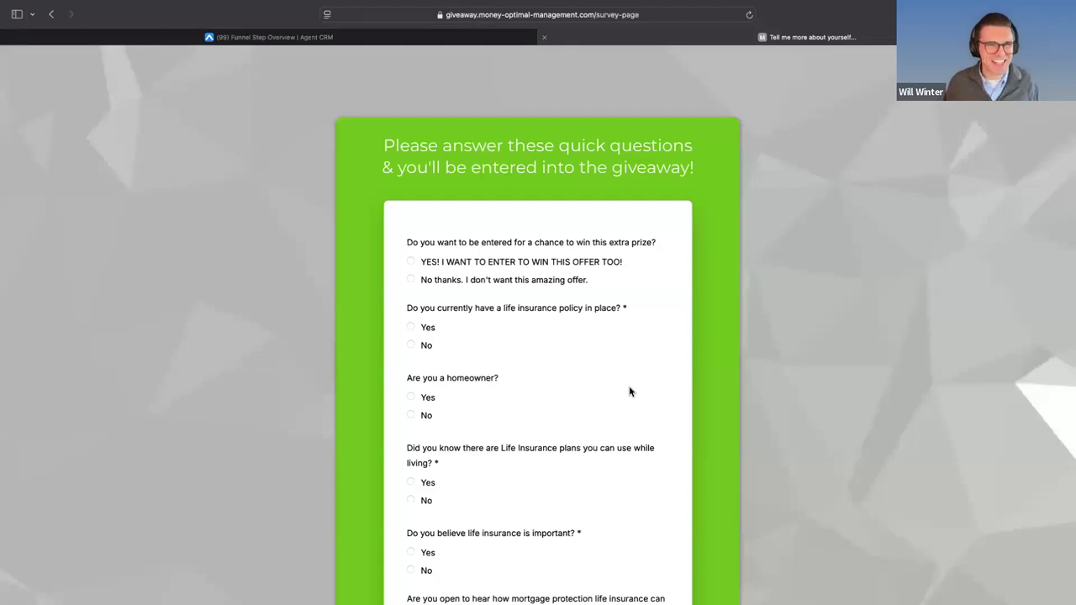
scroll(622, 425, down, 1)
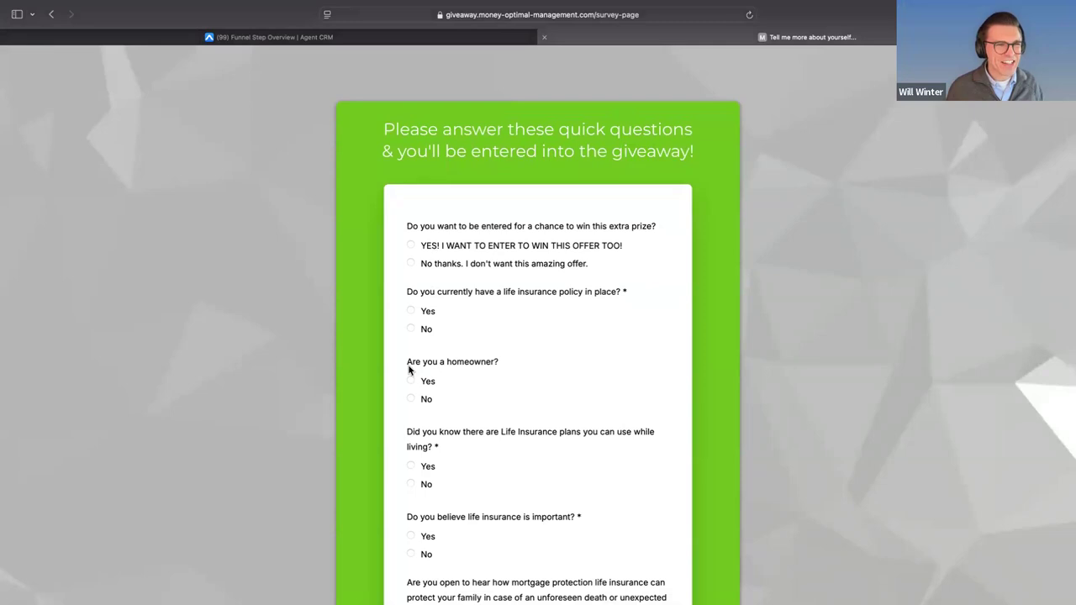
scroll(410, 370, down, 2)
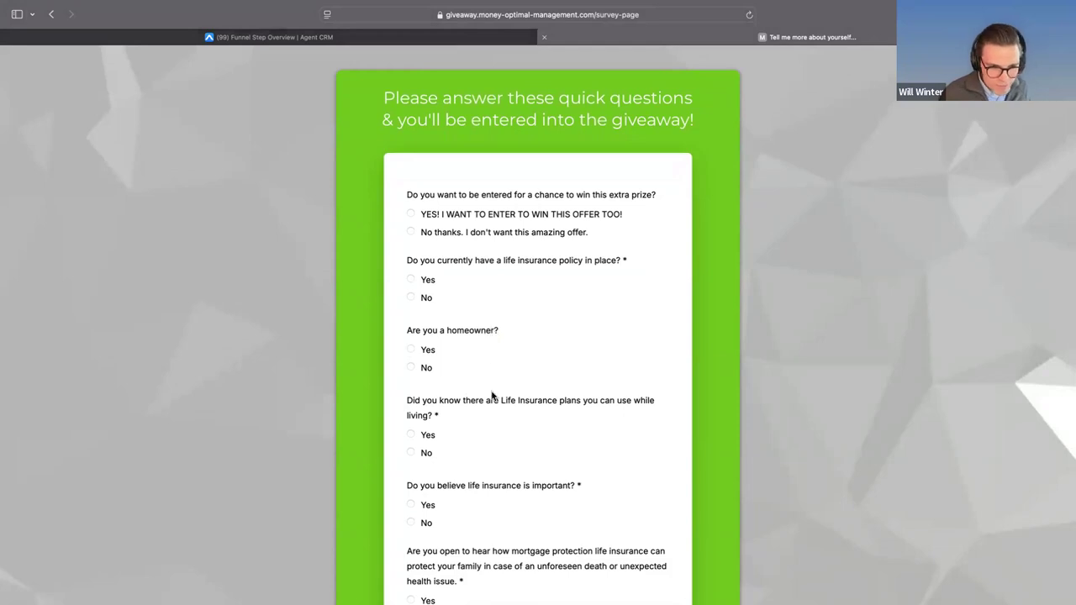
scroll(493, 396, down, 1)
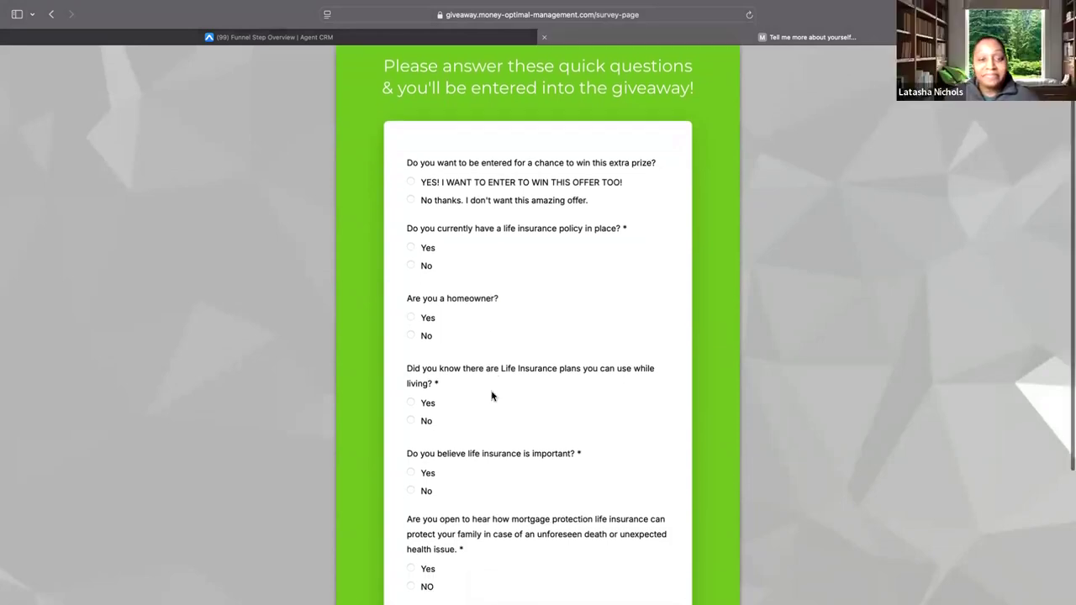
scroll(492, 396, up, 1)
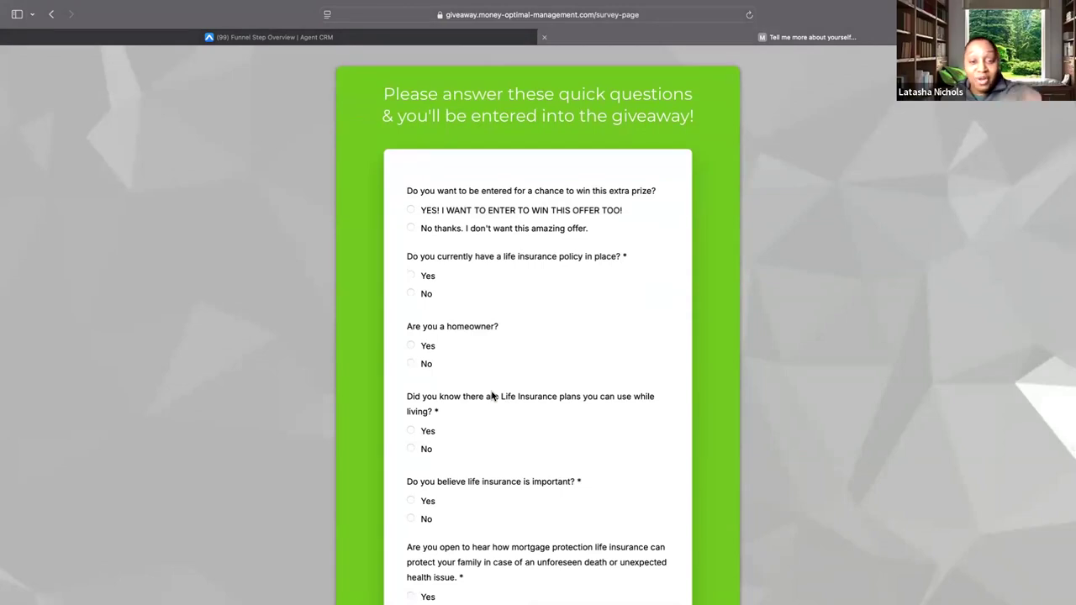
scroll(492, 396, down, 2)
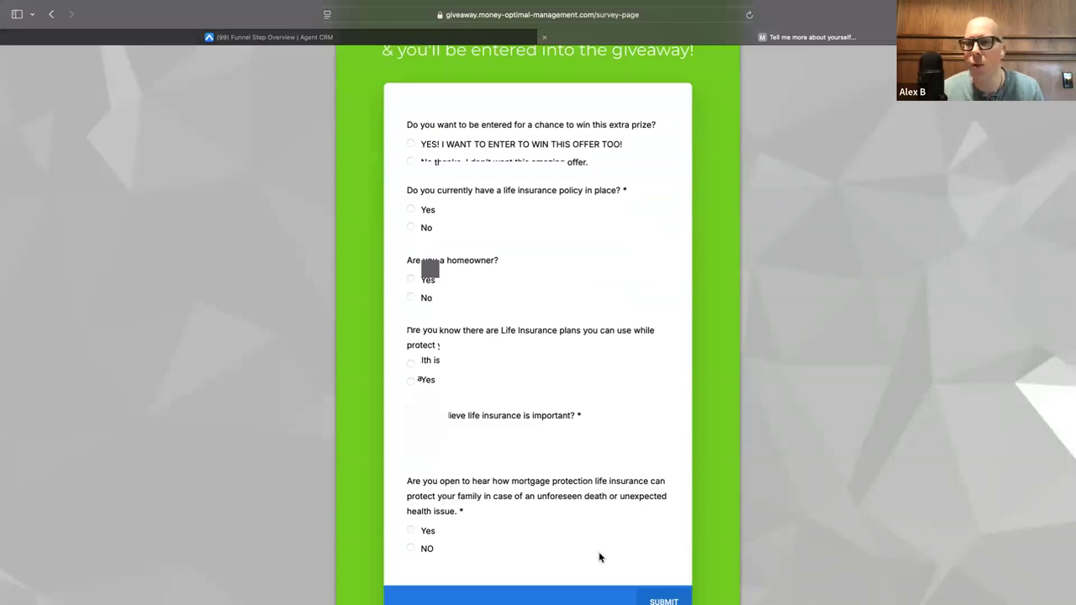
Step: Highlight the survey's mortgage protection life insurance question and answer it with Yes
triple_click(528, 515)
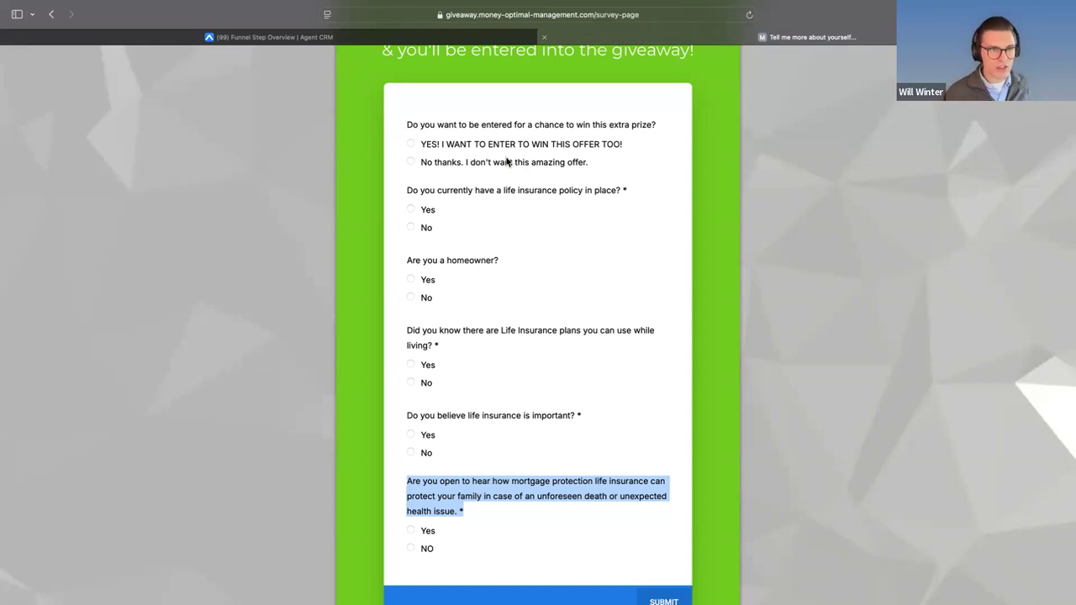
scroll(454, 504, down, 1)
mouse_move(411, 471)
mouse_down()
mouse_move(547, 478)
mouse_move(563, 500)
mouse_up()
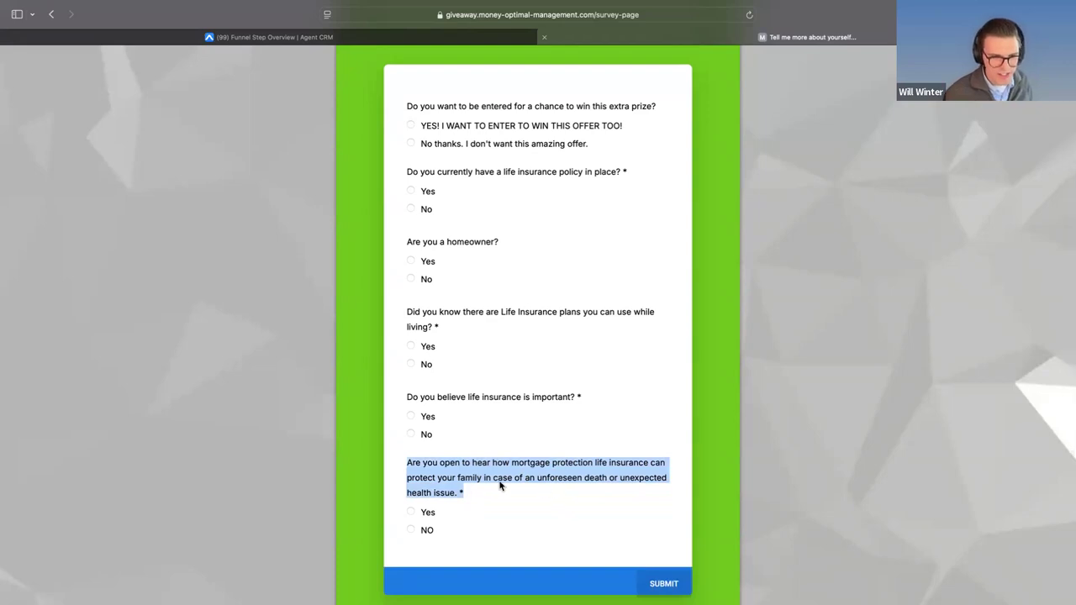
click(411, 513)
click(411, 513)
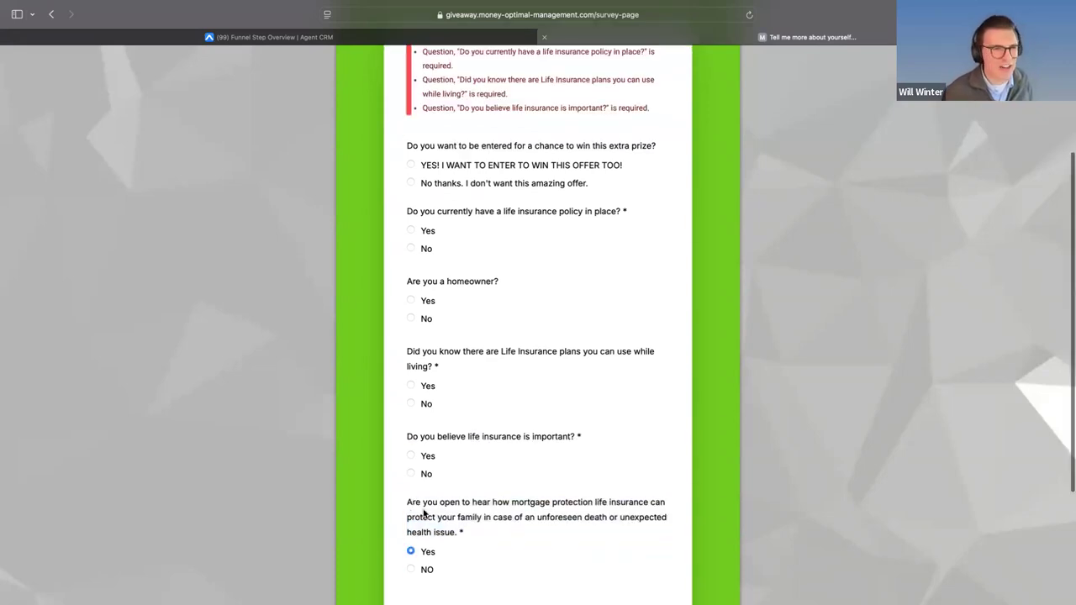
scroll(504, 497, down, 3)
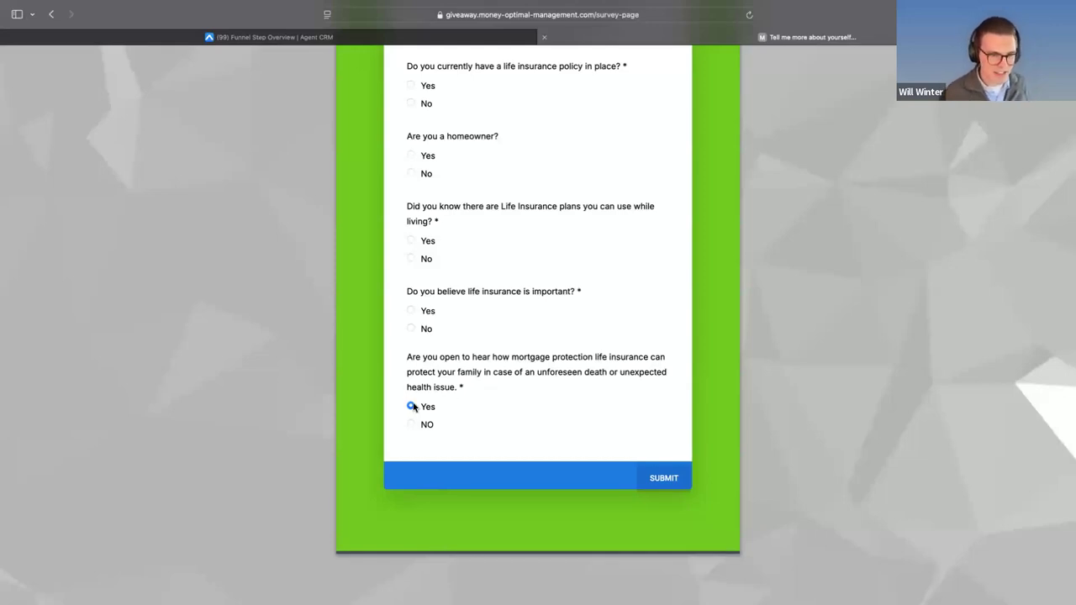
Step: Reread the survey questions, highlighting "Do you believe life insurance is important?", and look over the list of required questions
scroll(469, 353, up, 3)
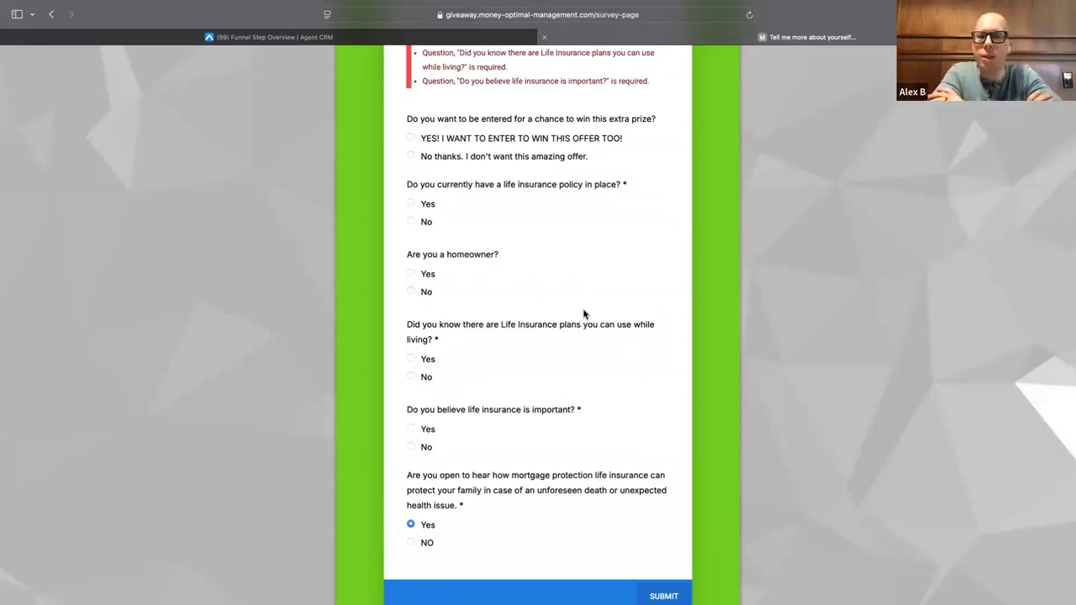
scroll(584, 314, down, 3)
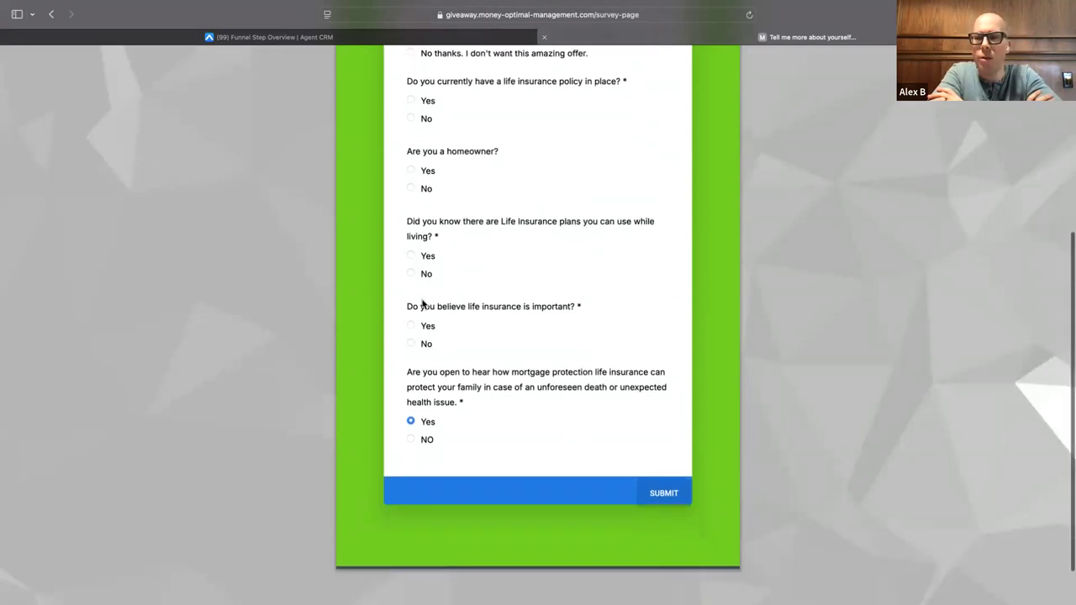
triple_click(606, 314)
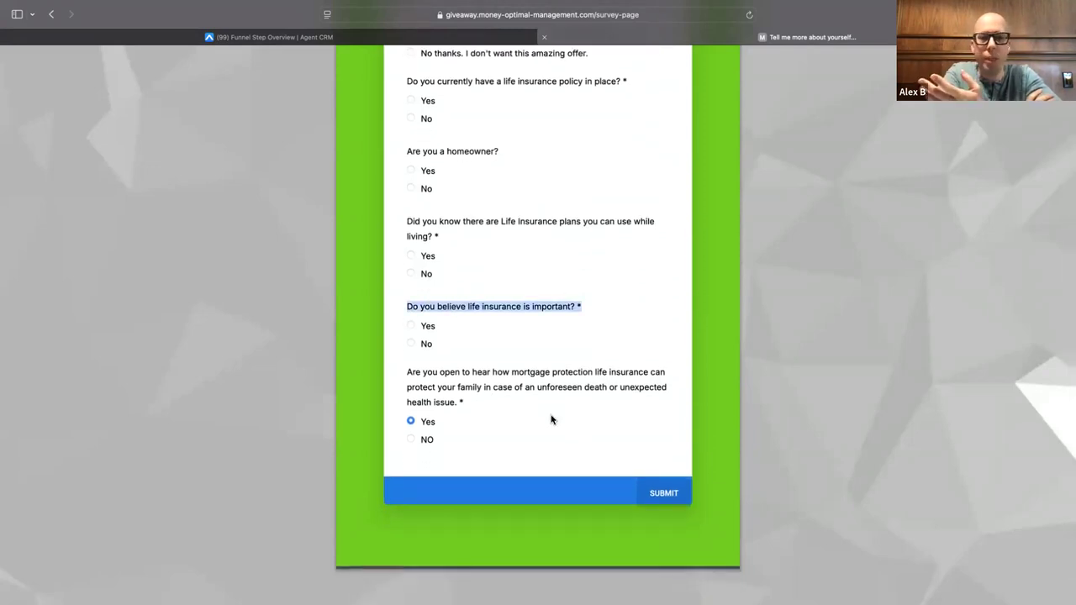
scroll(550, 418, up, 2)
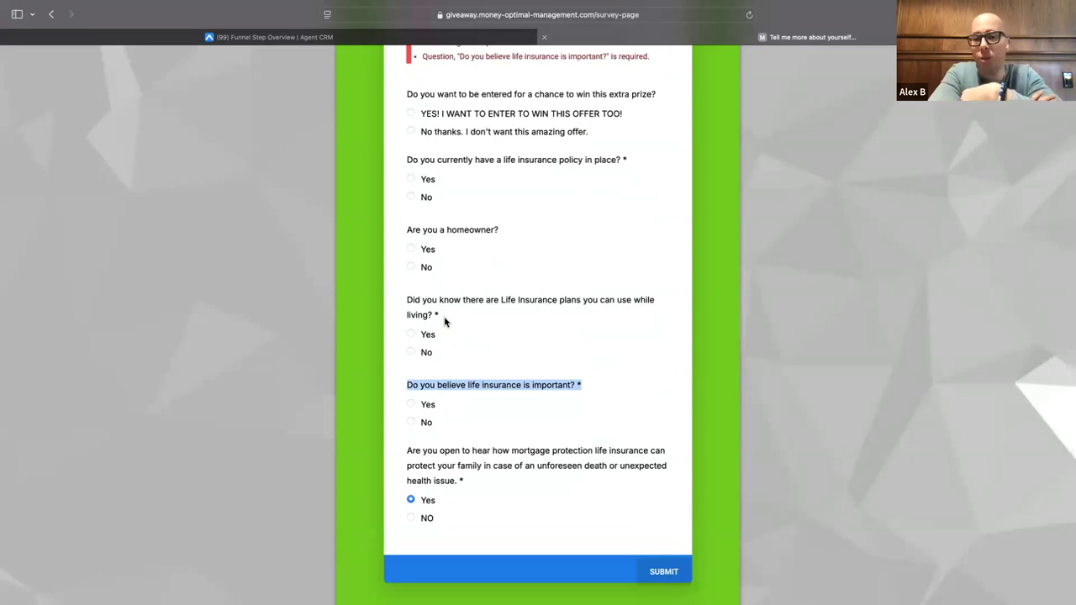
scroll(445, 322, up, 2)
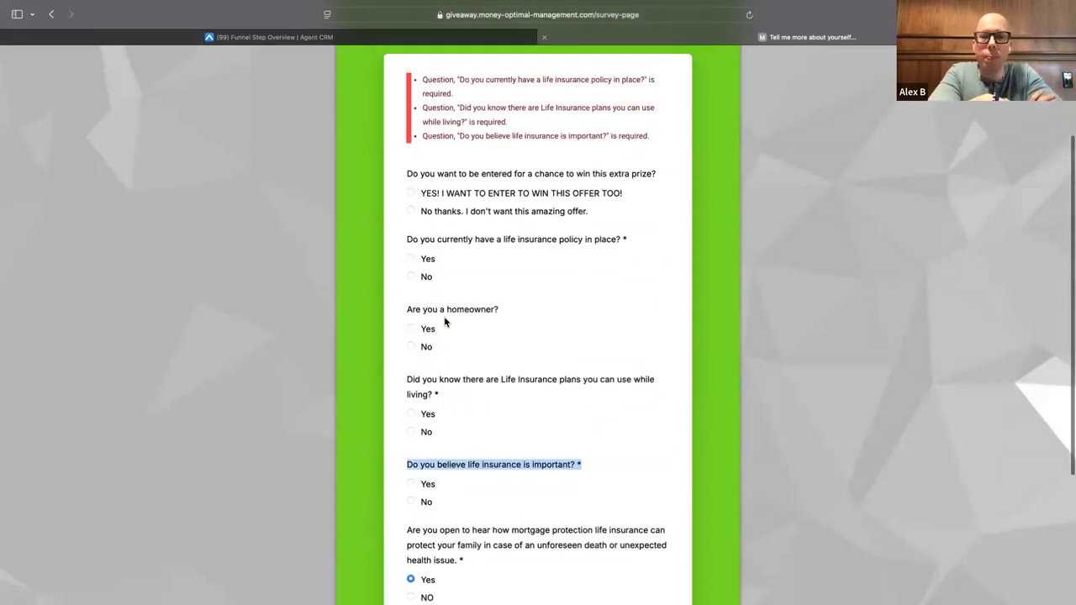
click(641, 222)
scroll(641, 223, up, 3)
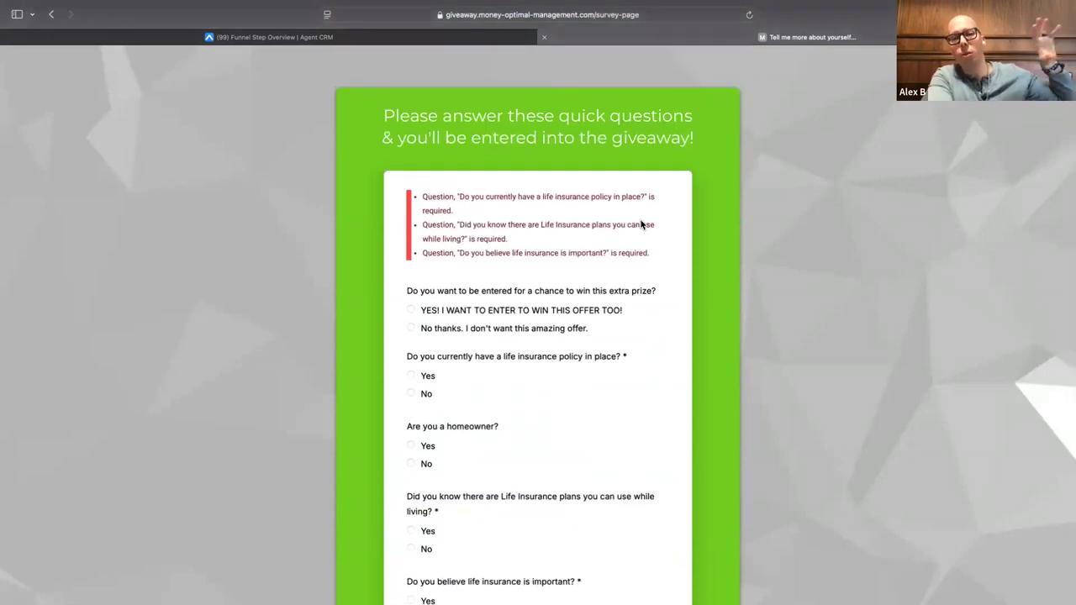
scroll(598, 304, down, 5)
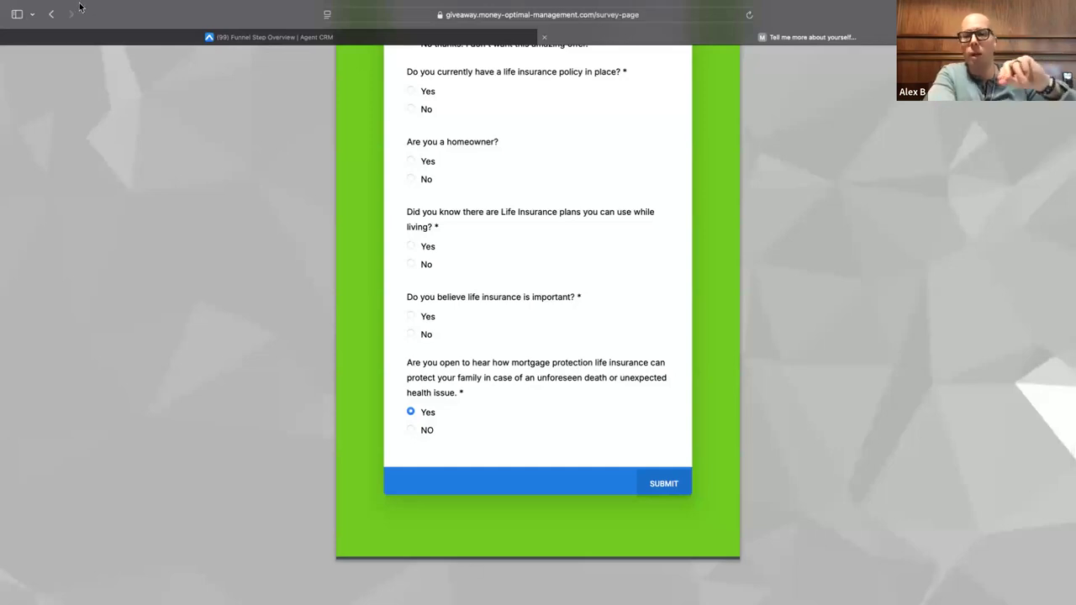
Step: Return from the survey preview to the funnel's steps, and open the Add-Ons page of the agency account
click(55, 14)
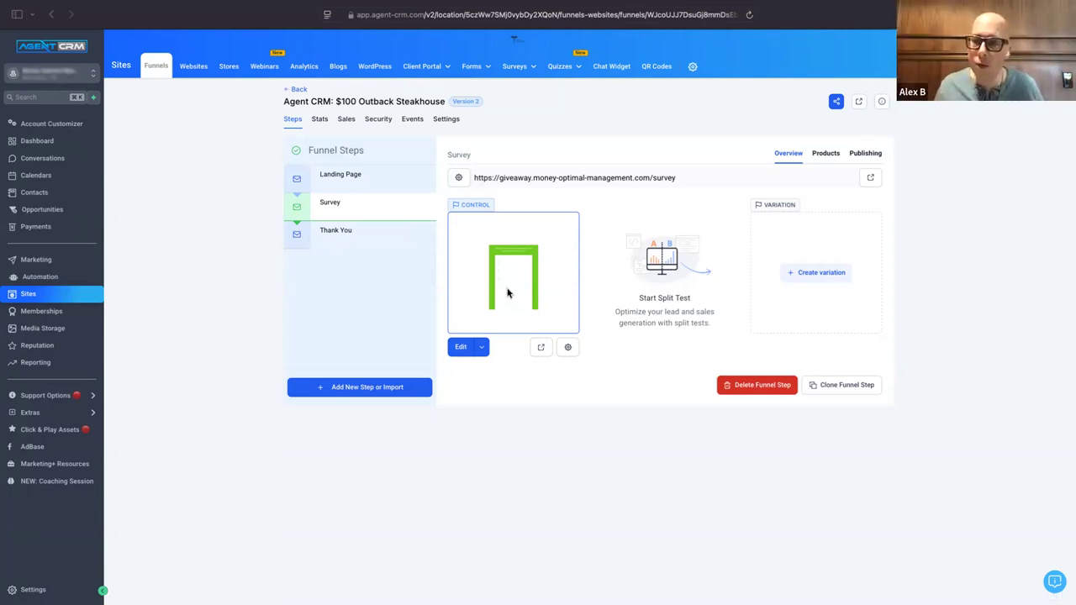
click(364, 245)
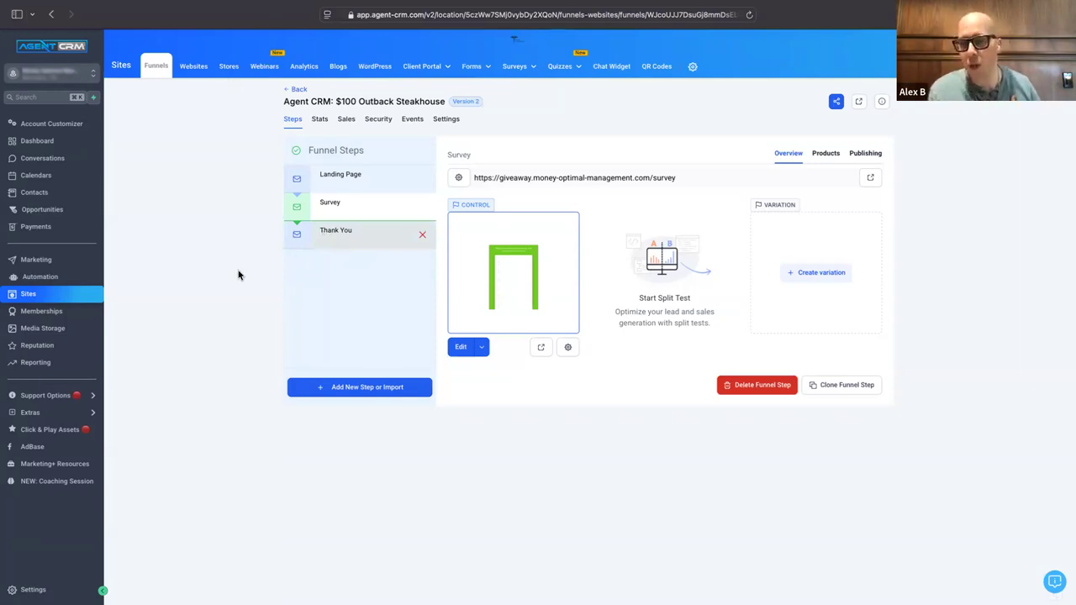
click(749, 14)
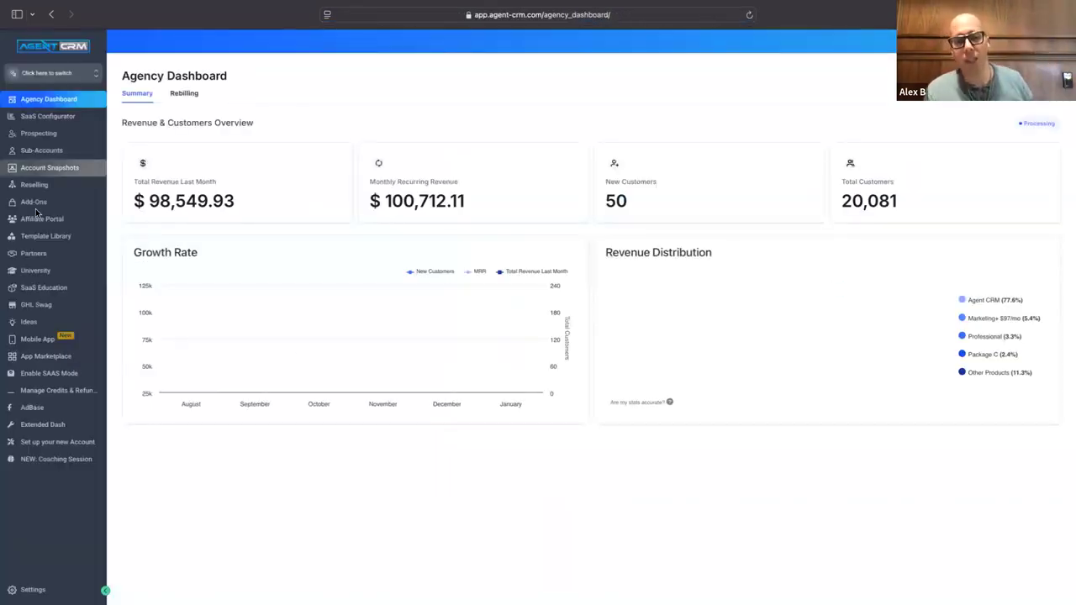
click(35, 205)
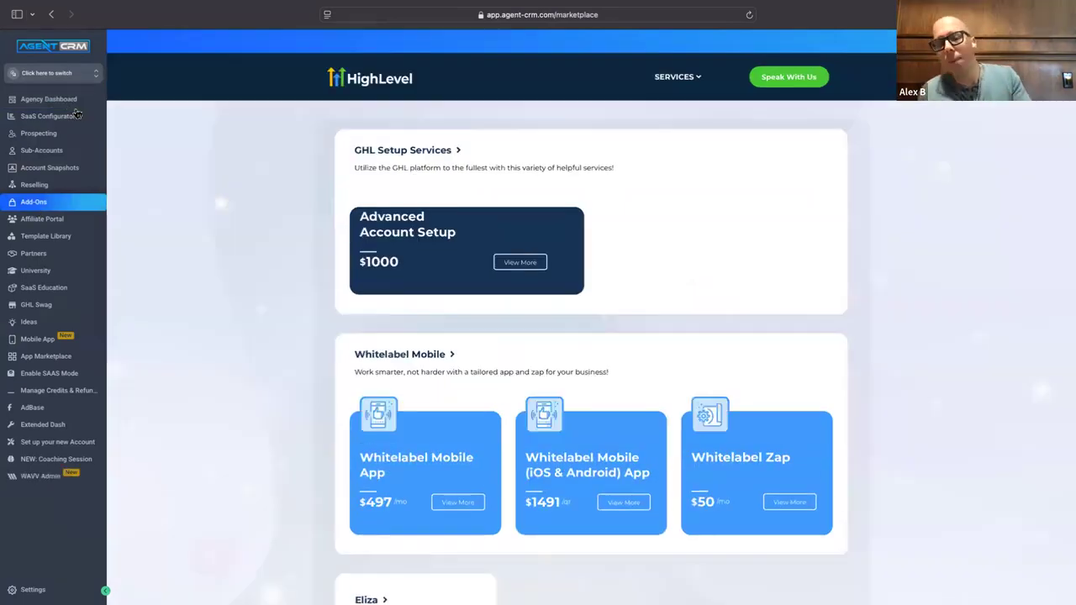
Step: Take the browser window out of full screen, close it, and show the overview of all desktop spaces
mouse_move(37, 5)
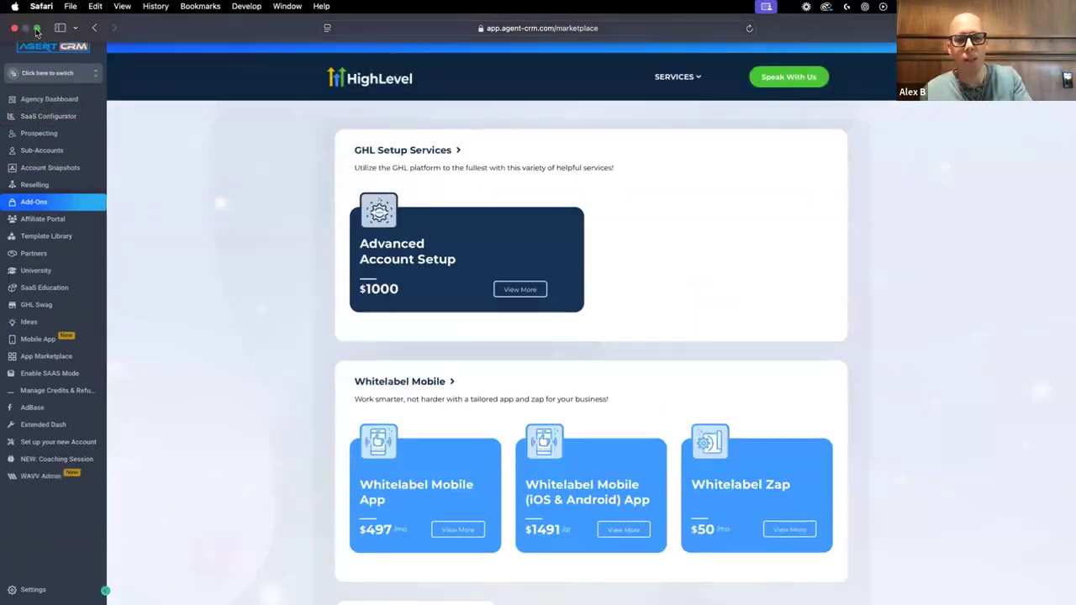
click(37, 30)
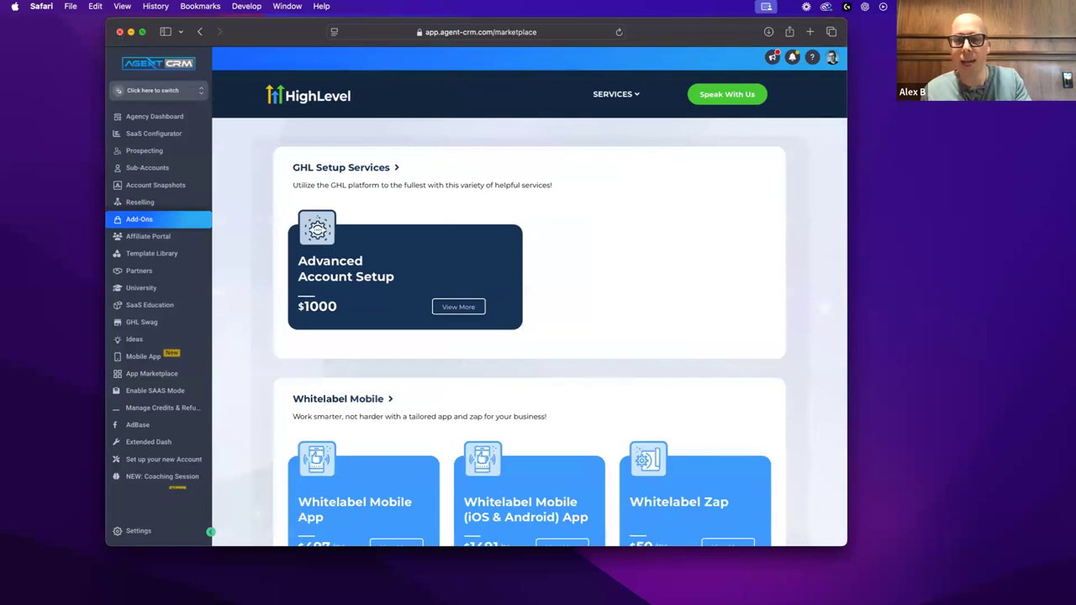
click(117, 32)
key(ctrl+Up)
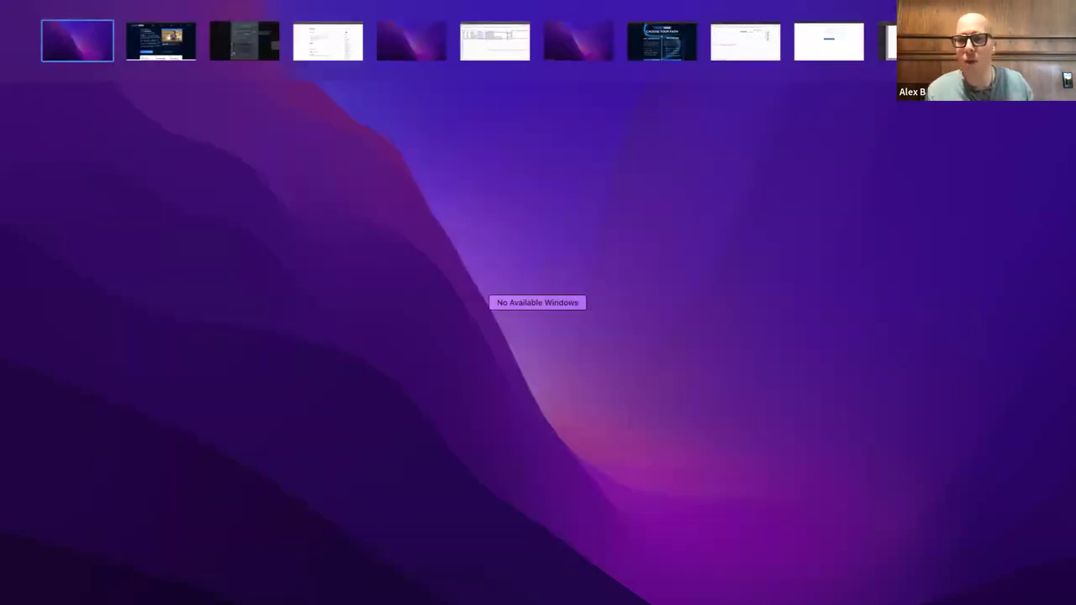
key(Escape)
key(ctrl+Up)
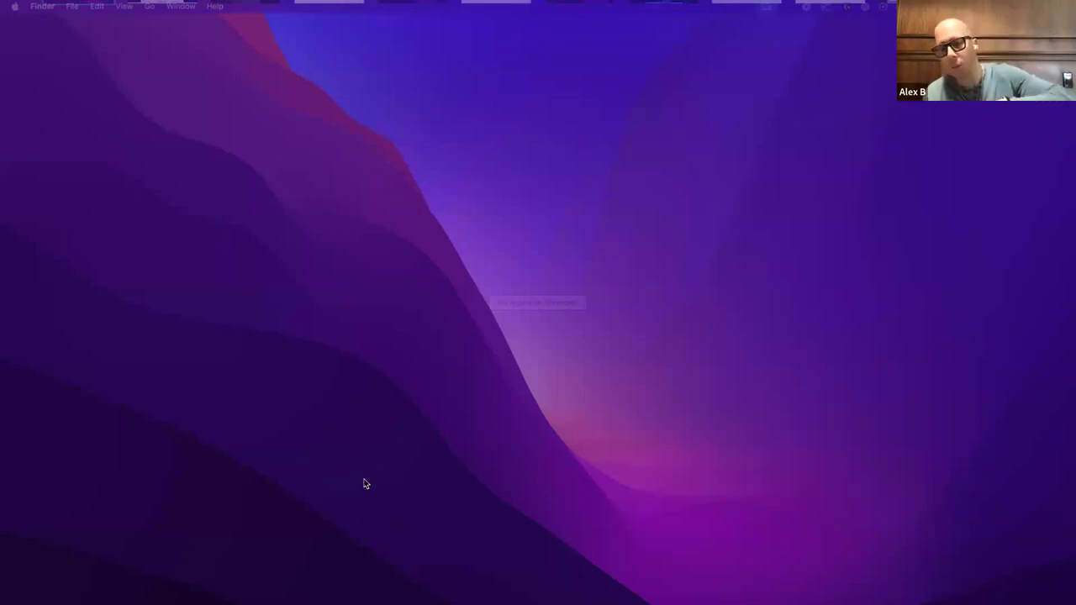
key(ctrl+Up)
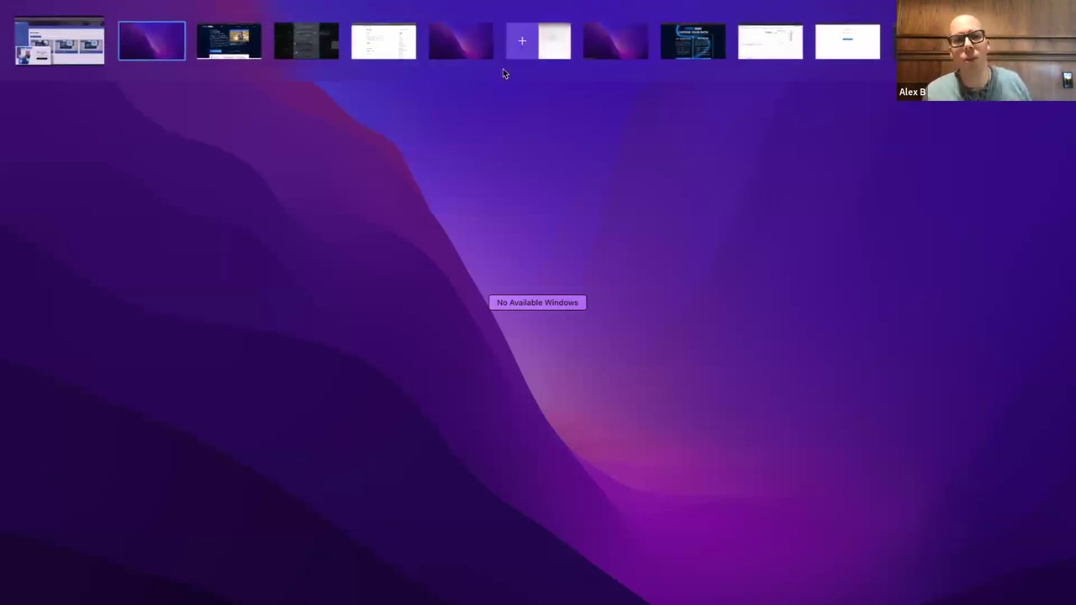
mouse_move(494, 55)
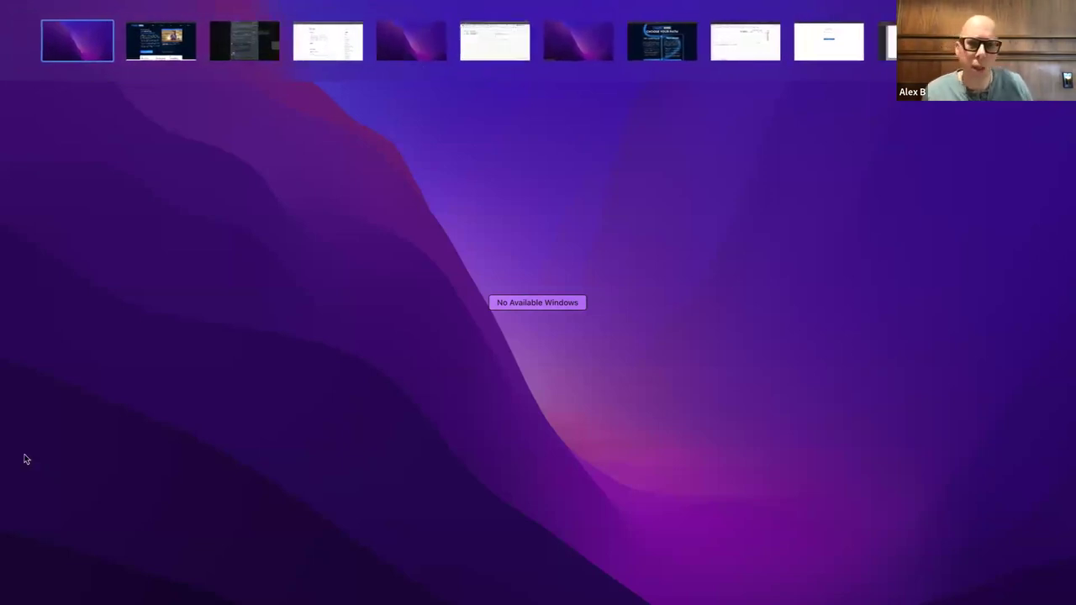
key(ctrl+Up)
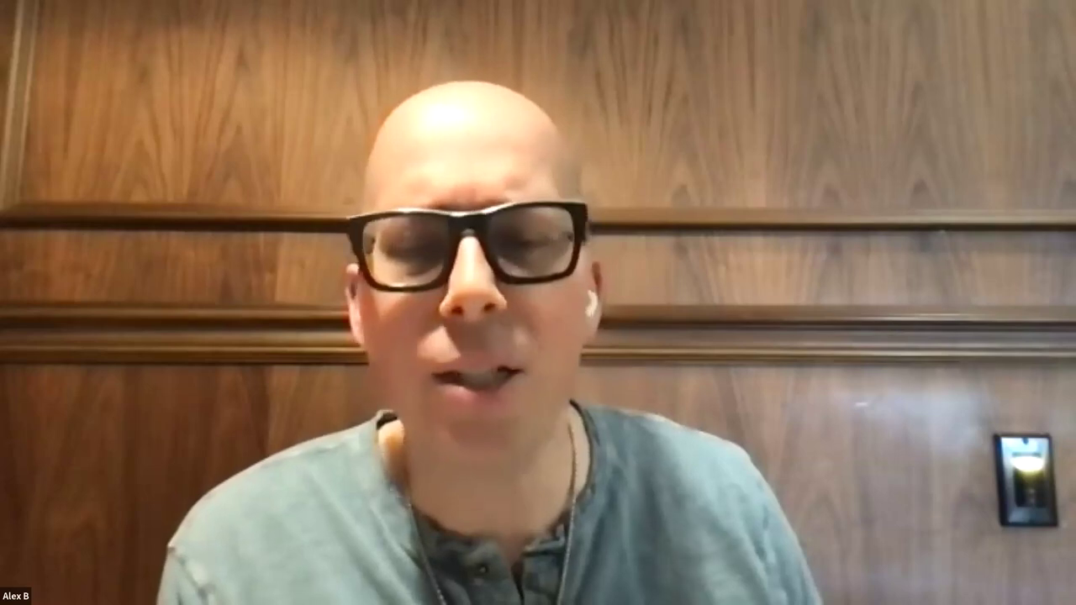
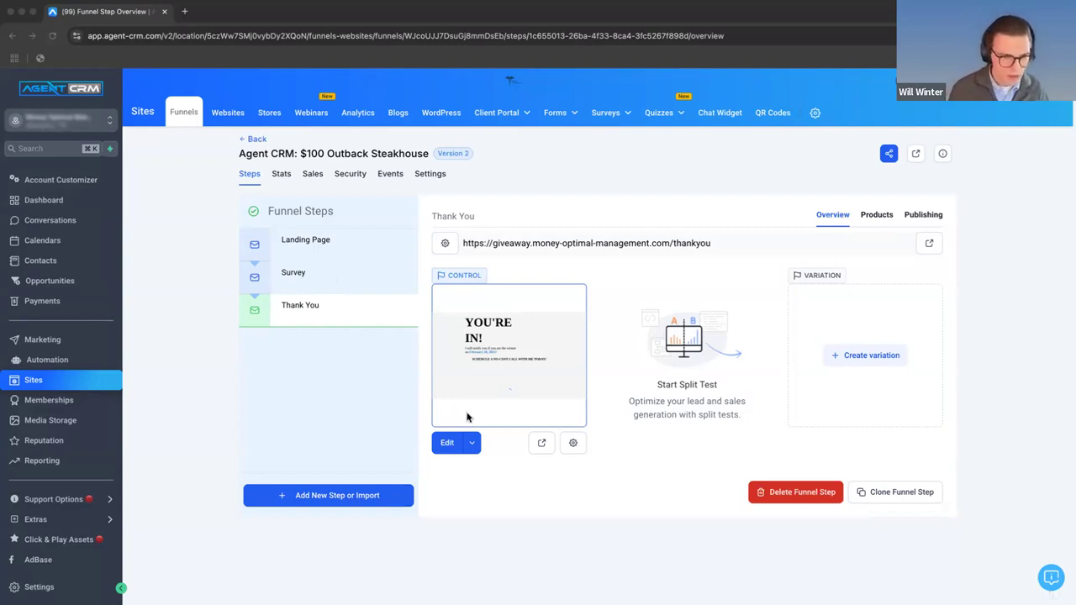
Step: Preview the funnel's Thank You page in a separate tab and look it over down to the Facebook sharing section
click(300, 245)
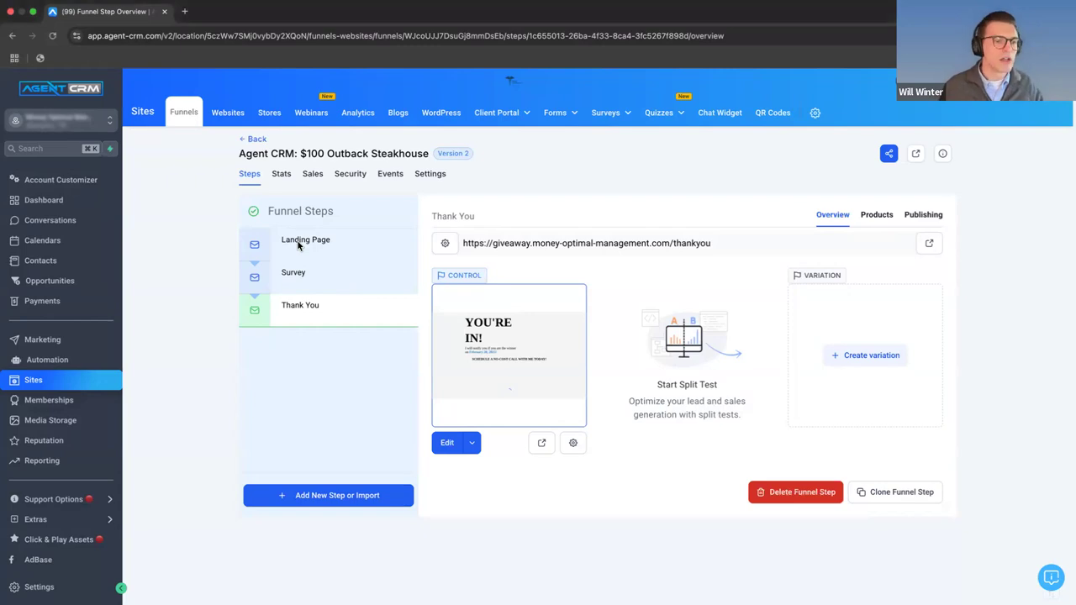
click(303, 307)
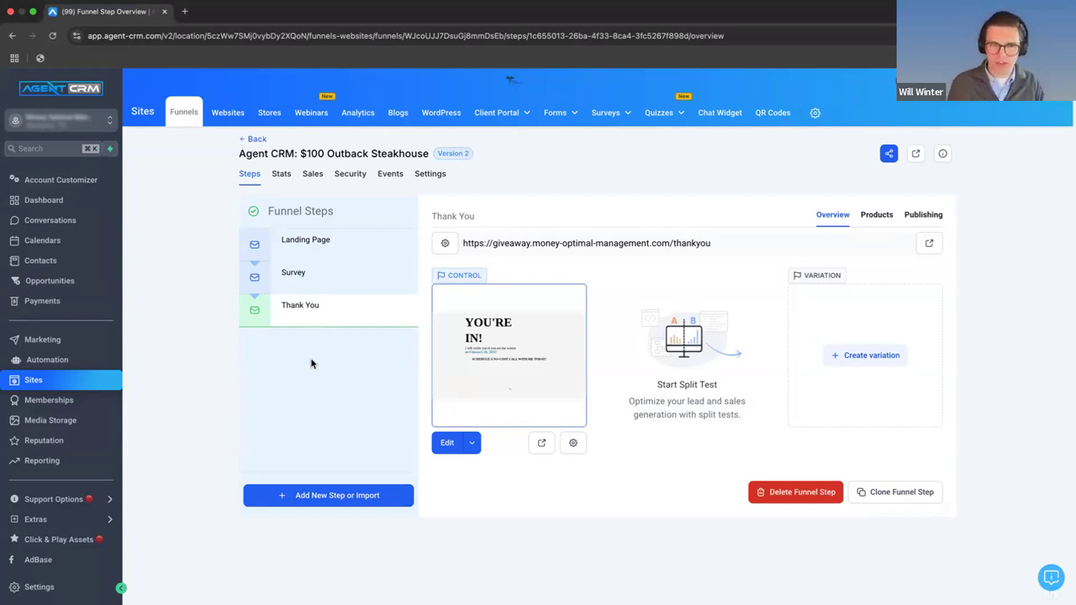
click(541, 446)
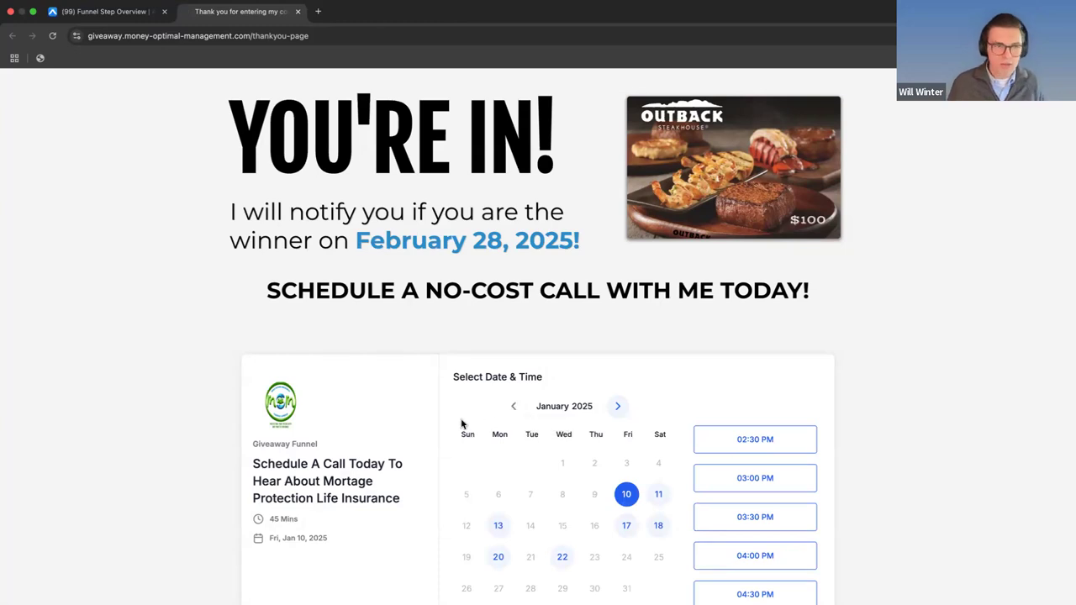
scroll(462, 422, down, 1)
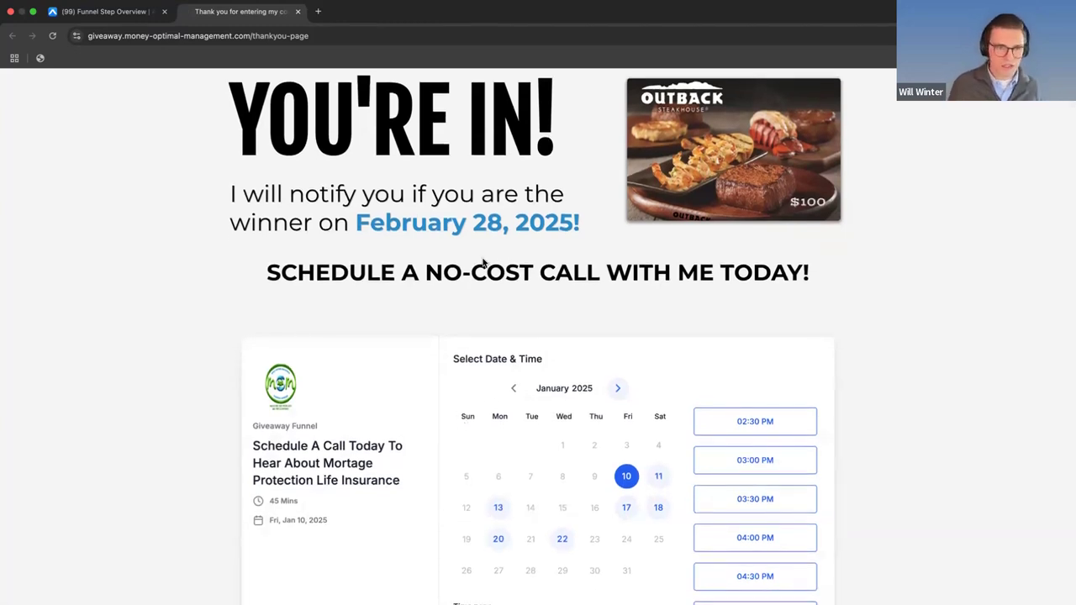
scroll(418, 442, down, 1)
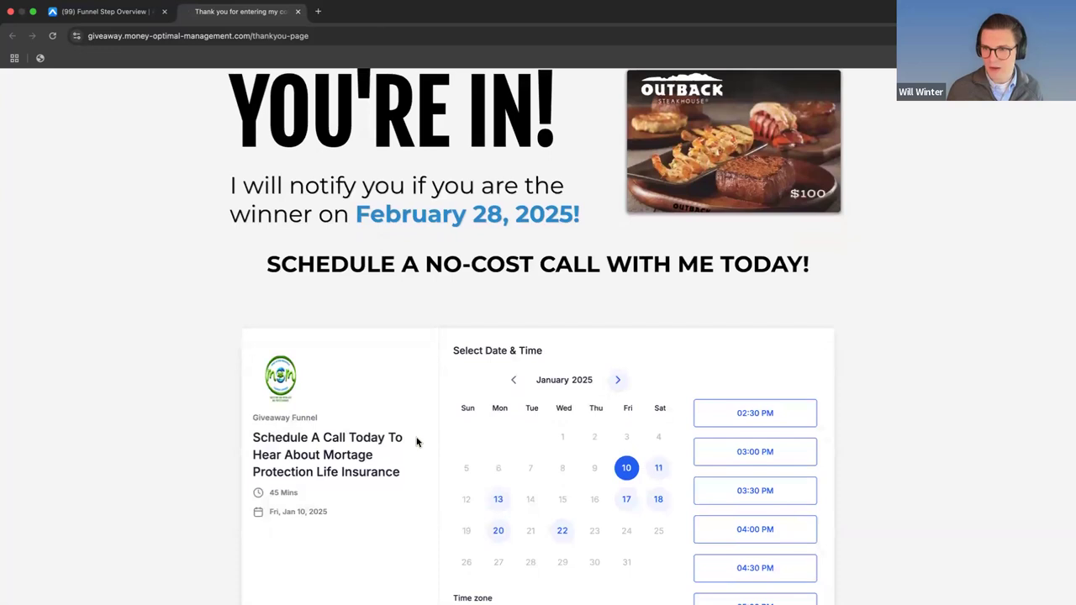
scroll(560, 422, down, 5)
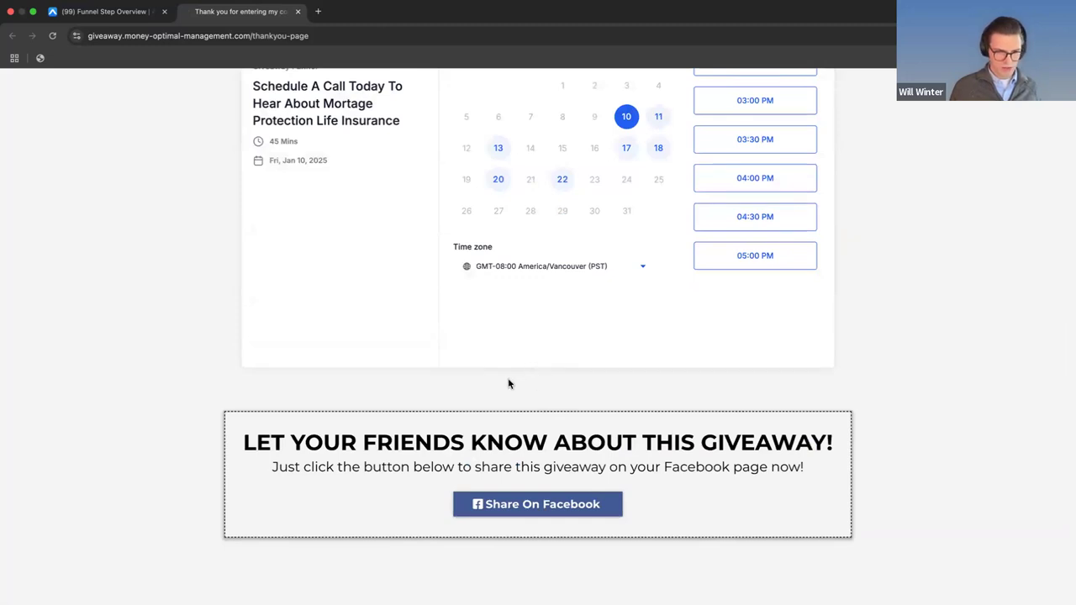
Step: Pick the 03:00 PM slot in the Thank You page's booking calendar and continue to its contact details form
scroll(636, 358, up, 3)
click(805, 392)
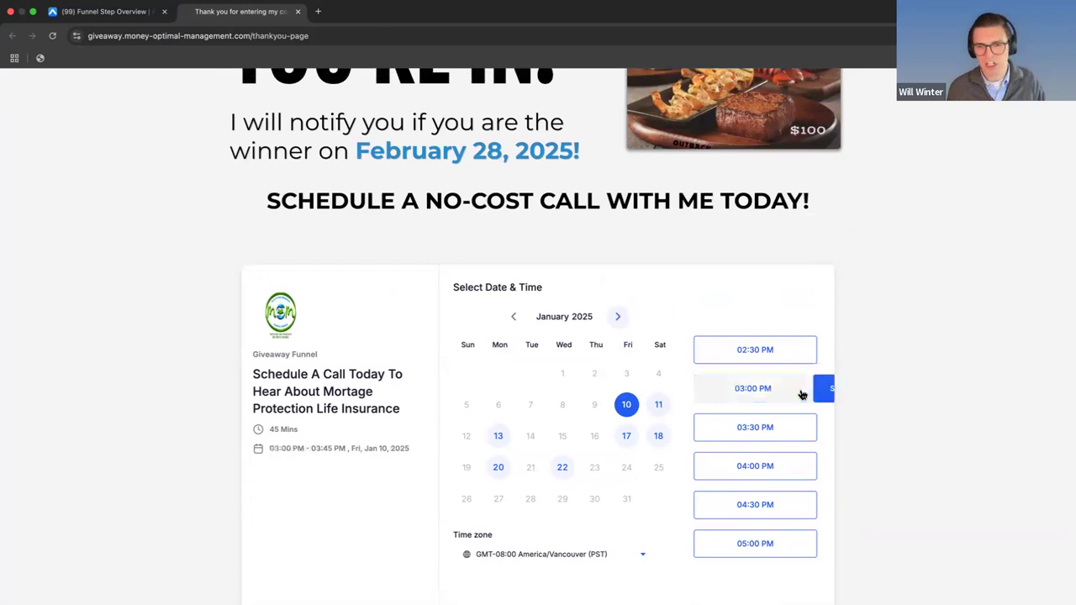
click(798, 389)
scroll(577, 282, up, 2)
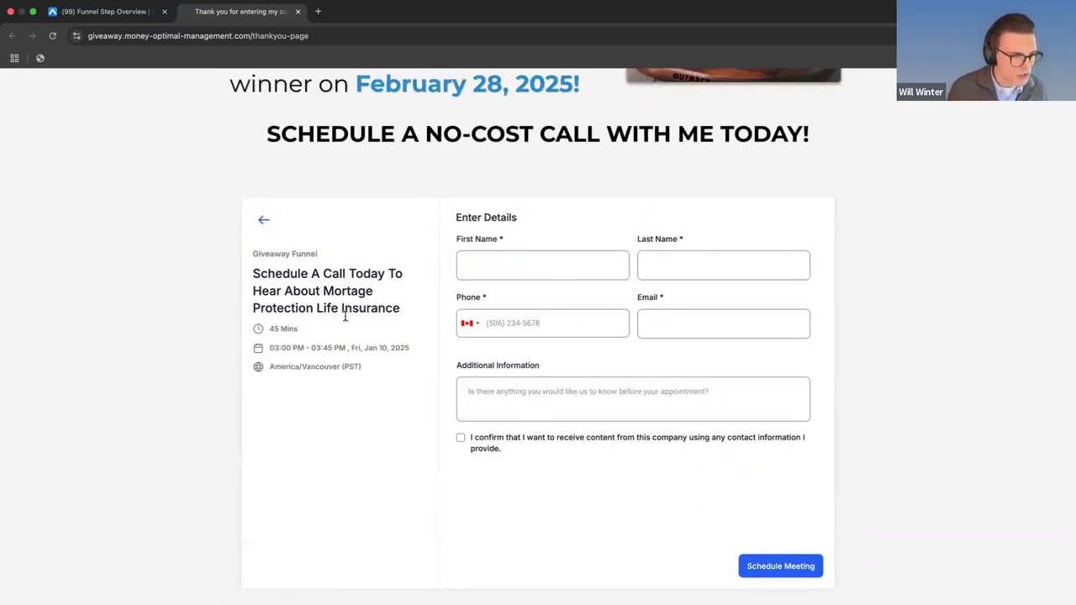
scroll(342, 347, up, 2)
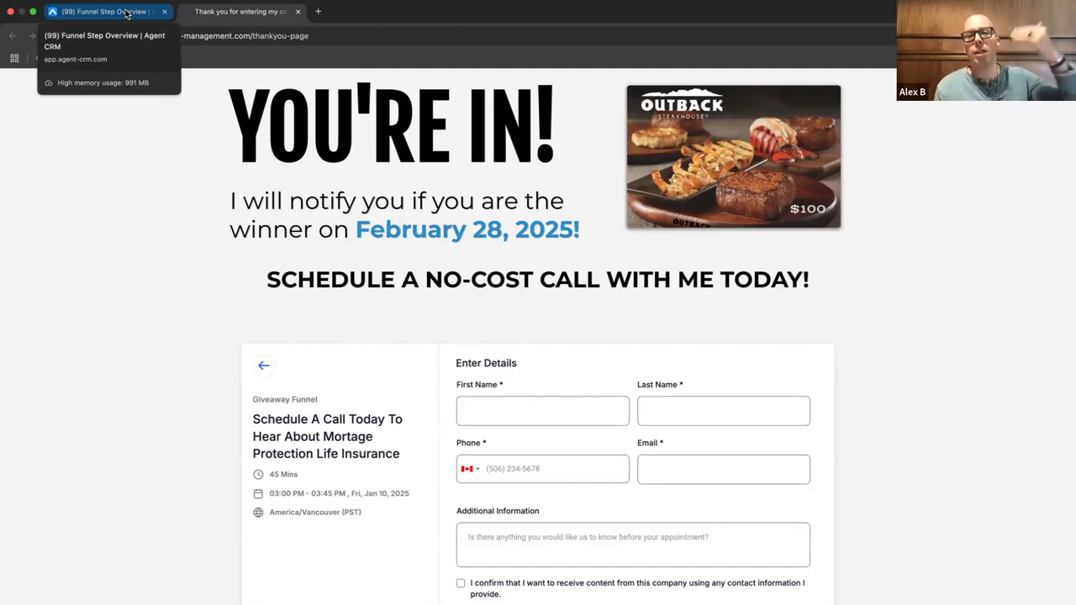
Step: Return to the funnel steps, preview the Survey page in a separate tab and look through its questions
click(126, 12)
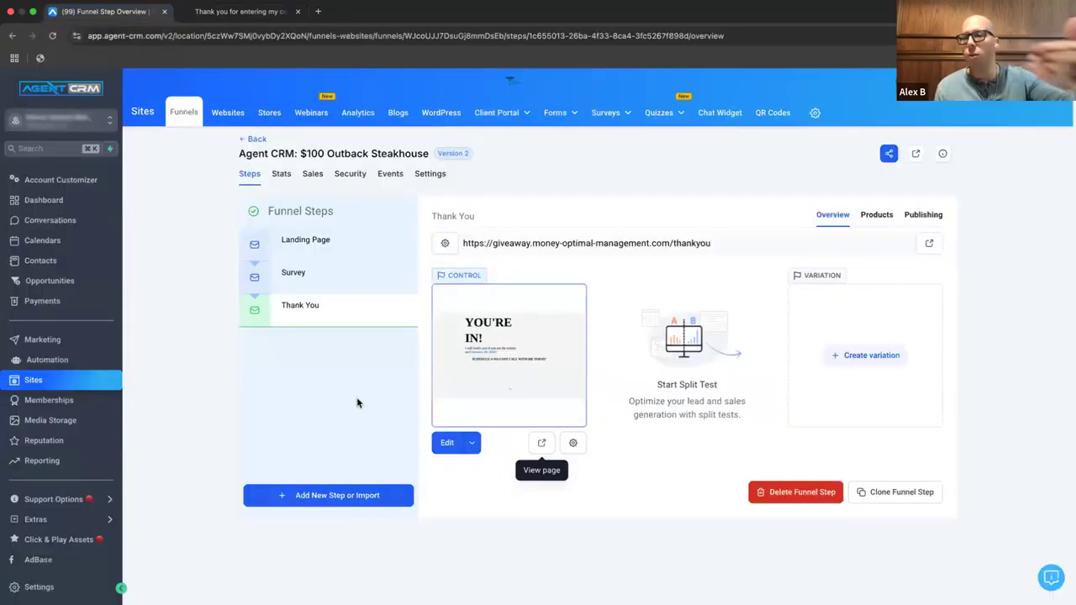
click(308, 276)
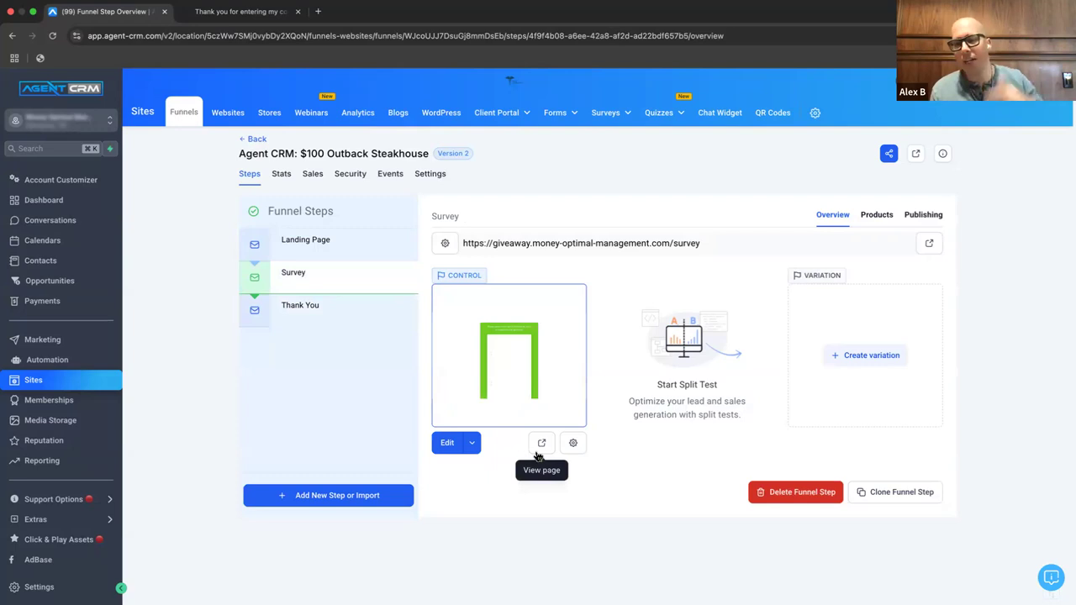
click(536, 453)
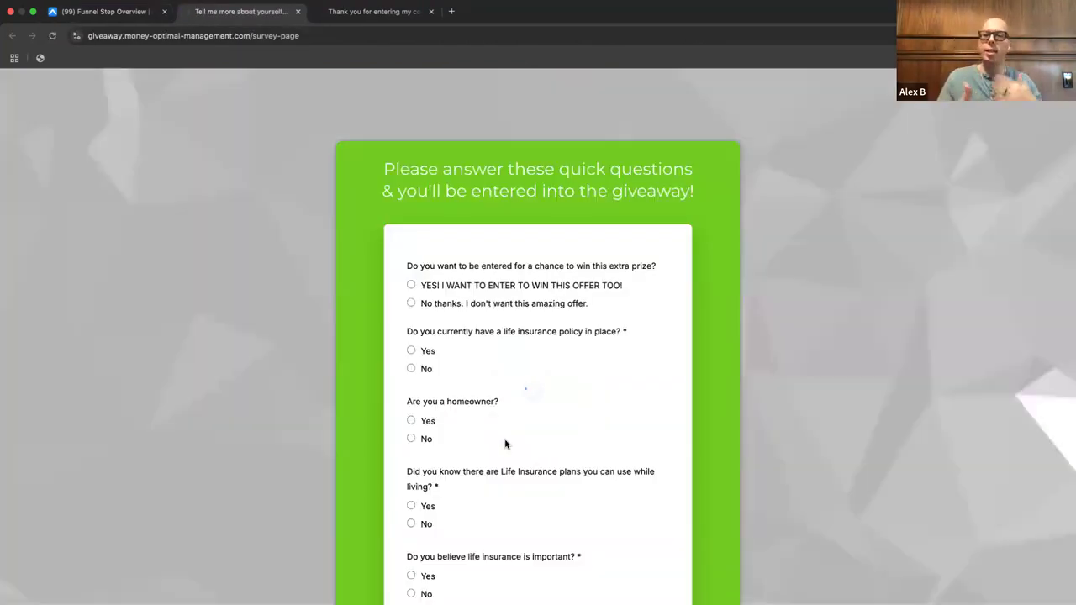
scroll(507, 444, down, 4)
scroll(507, 444, up, 4)
Step: Preview the funnel's Landing Page in a separate tab and review its entry form, about section and footer
click(126, 15)
click(305, 246)
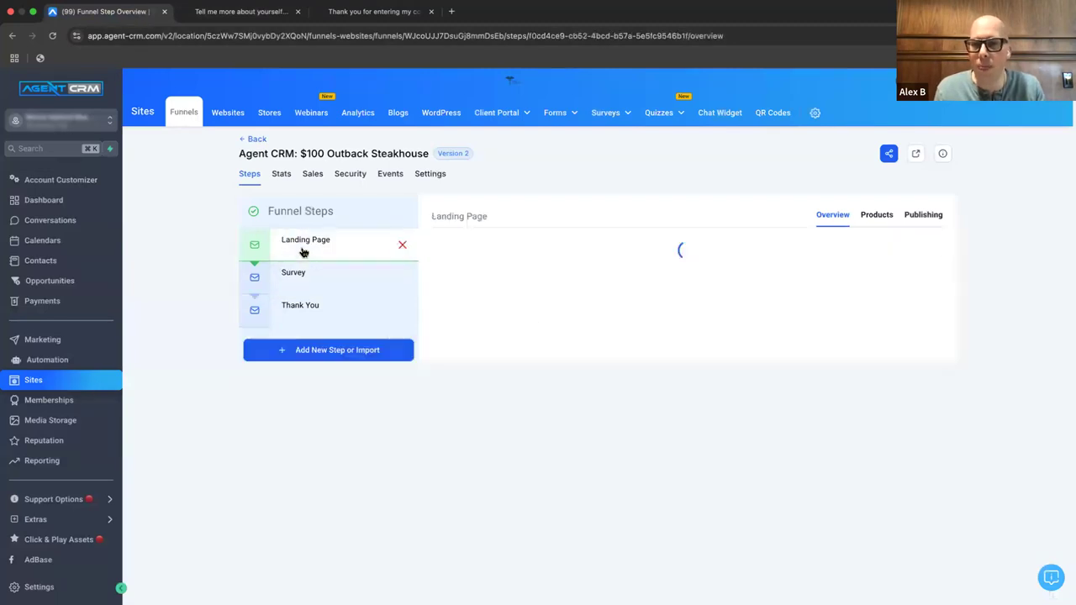
click(541, 443)
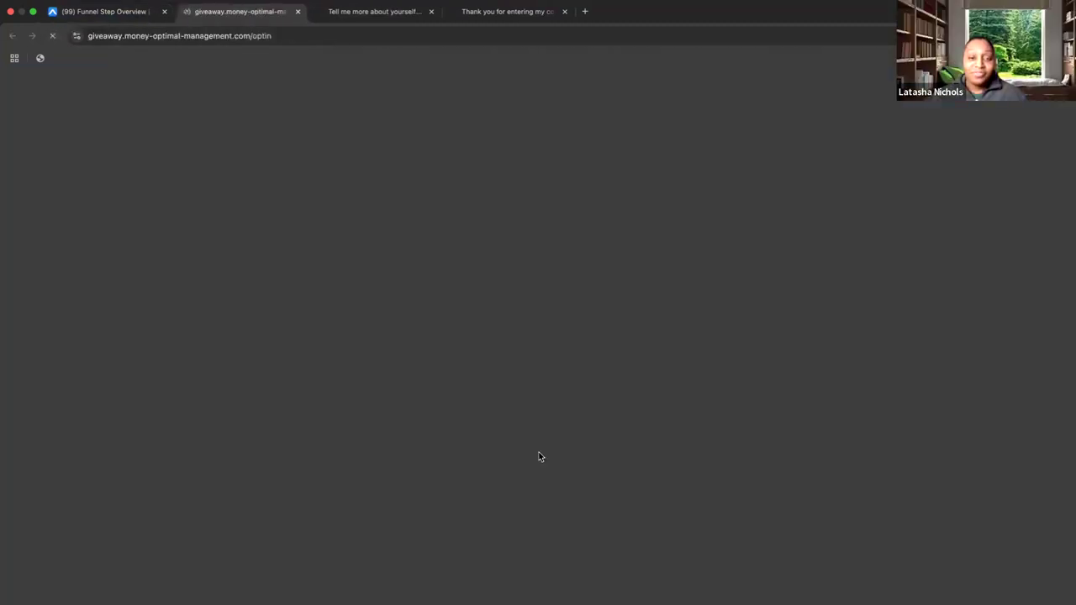
scroll(523, 453, down, 6)
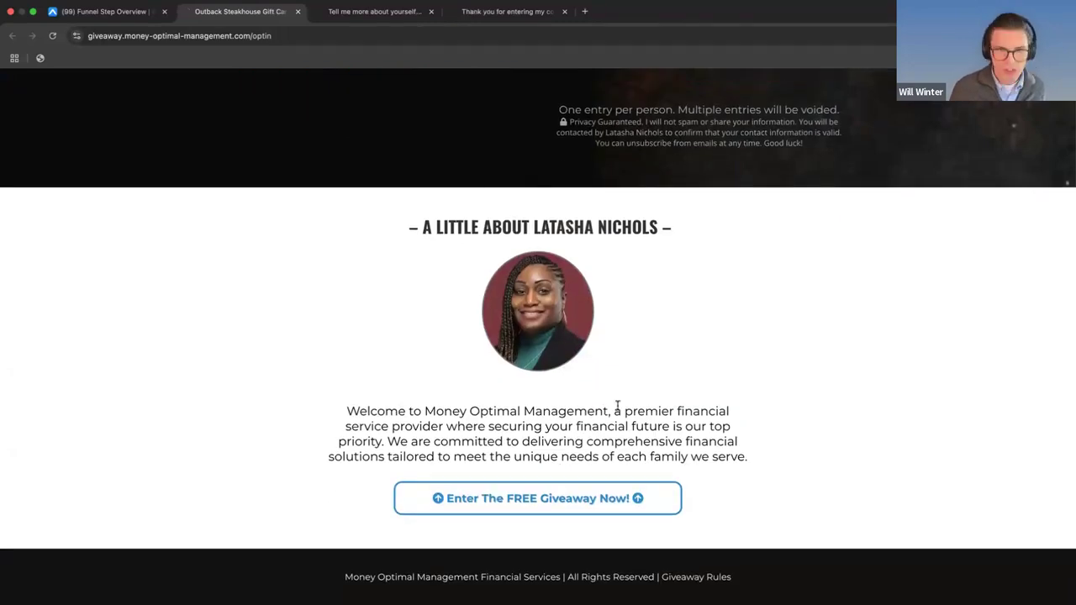
scroll(618, 407, up, 6)
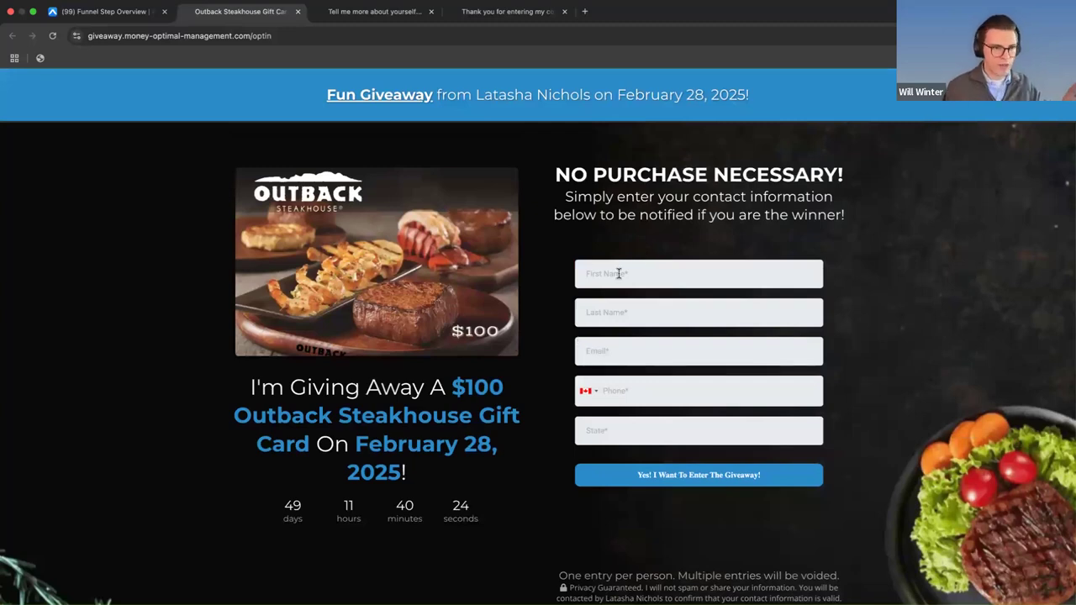
scroll(608, 260, down, 1)
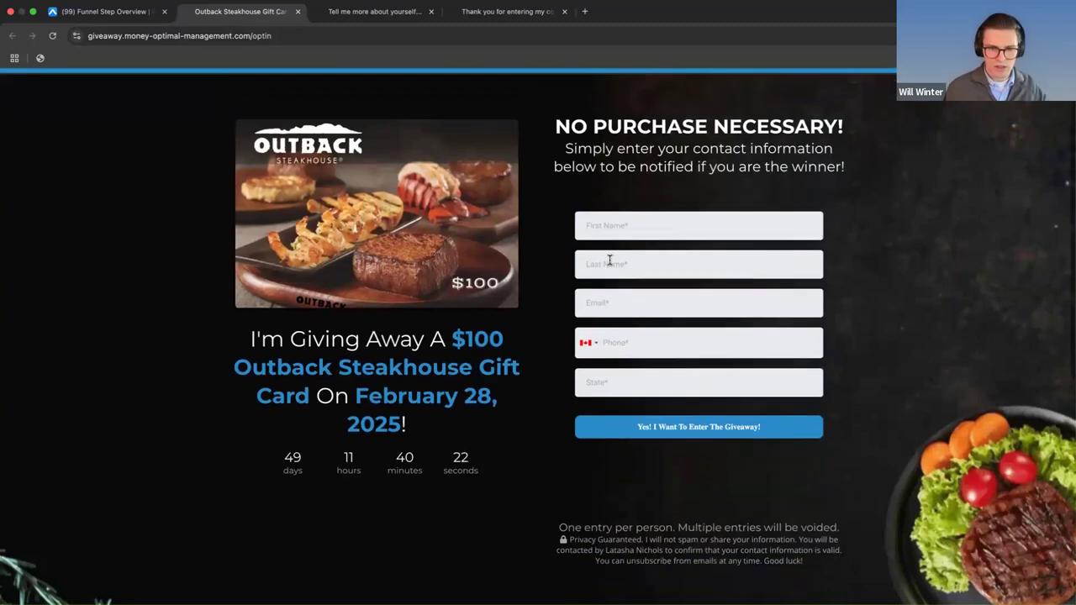
scroll(516, 260, down, 5)
scroll(516, 263, down, 1)
scroll(492, 361, up, 10)
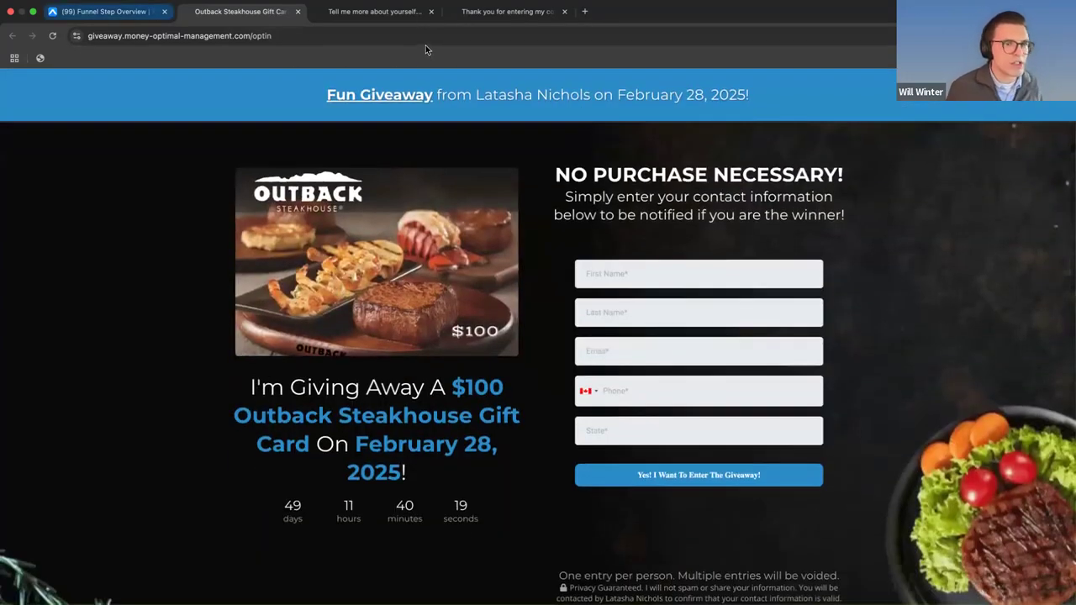
Step: Revisit the open survey preview down to its submit area, and return to the "YOU'RE IN!" page preview
click(377, 12)
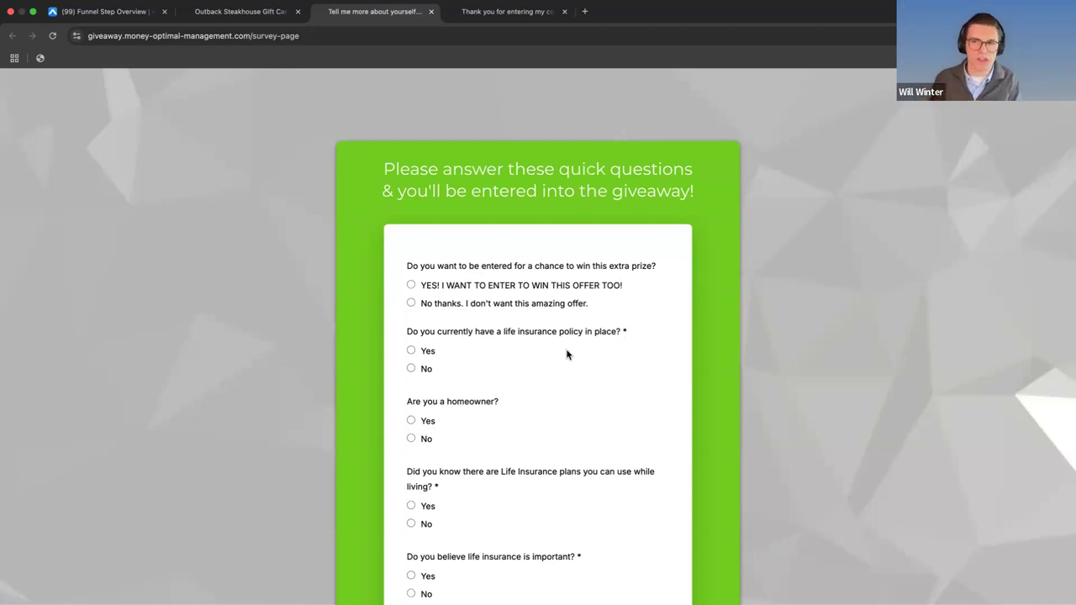
scroll(567, 354, down, 5)
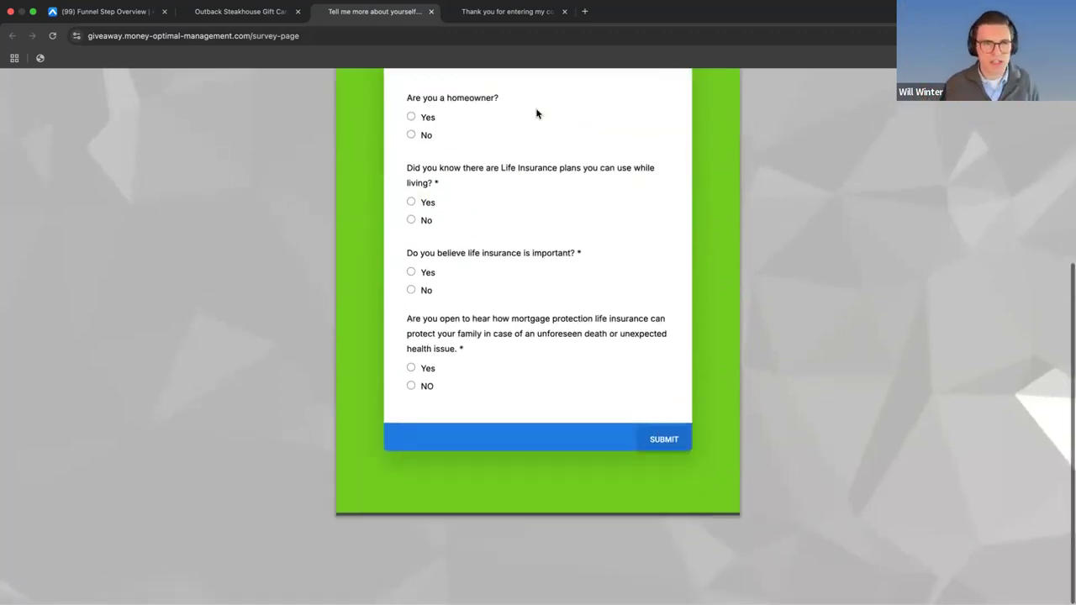
click(511, 12)
scroll(488, 338, up, 1)
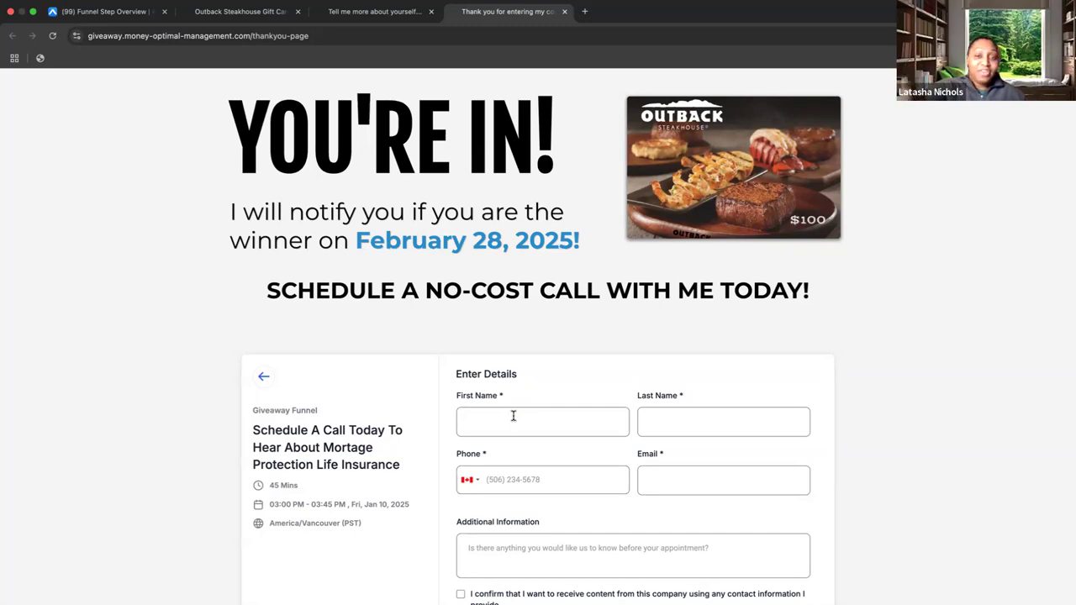
Step: Open the funnel's Thank You step for editing in a new tab
click(98, 23)
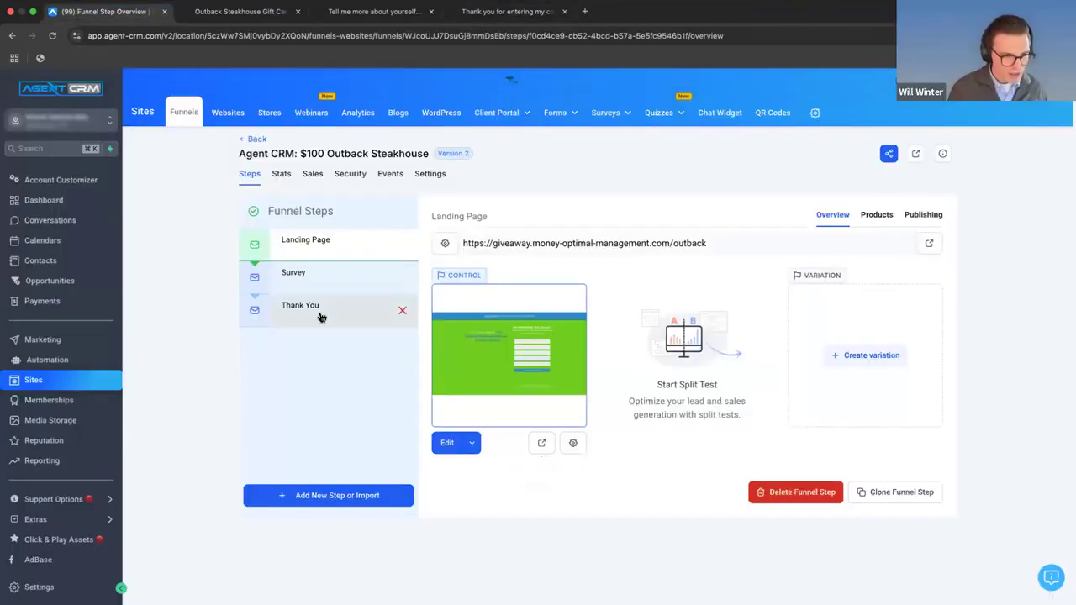
click(320, 316)
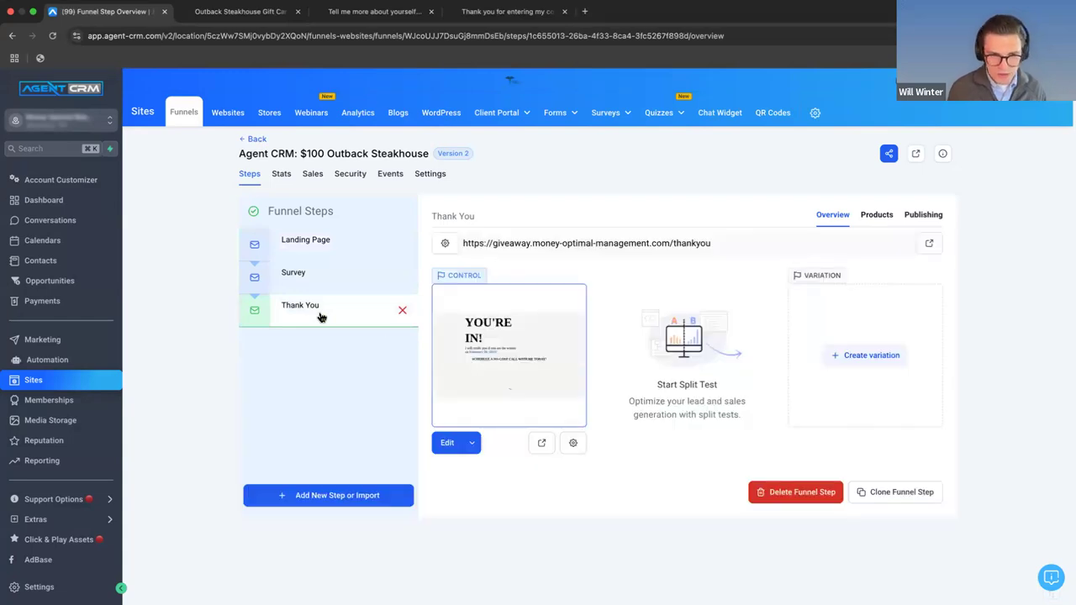
click(474, 444)
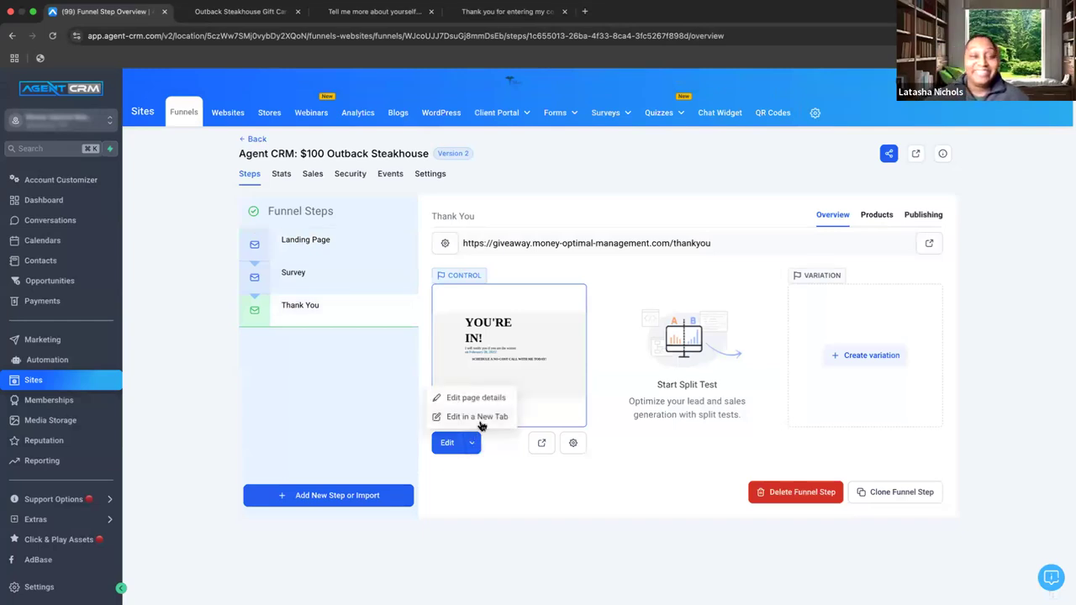
click(478, 417)
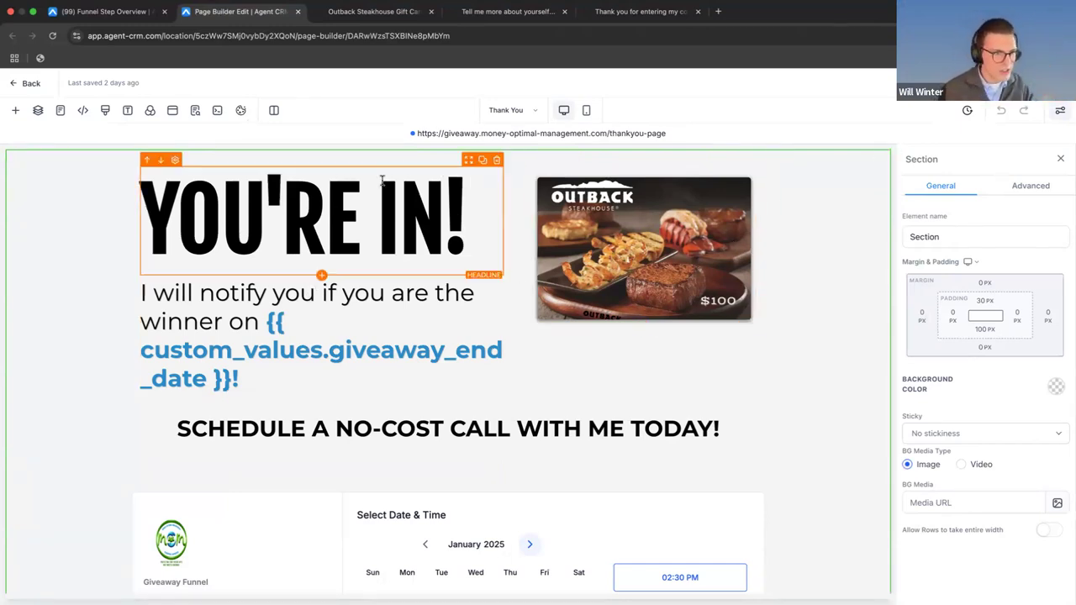
Step: Set the font size of the "YOU'RE IN!" headline to 120 px
click(420, 210)
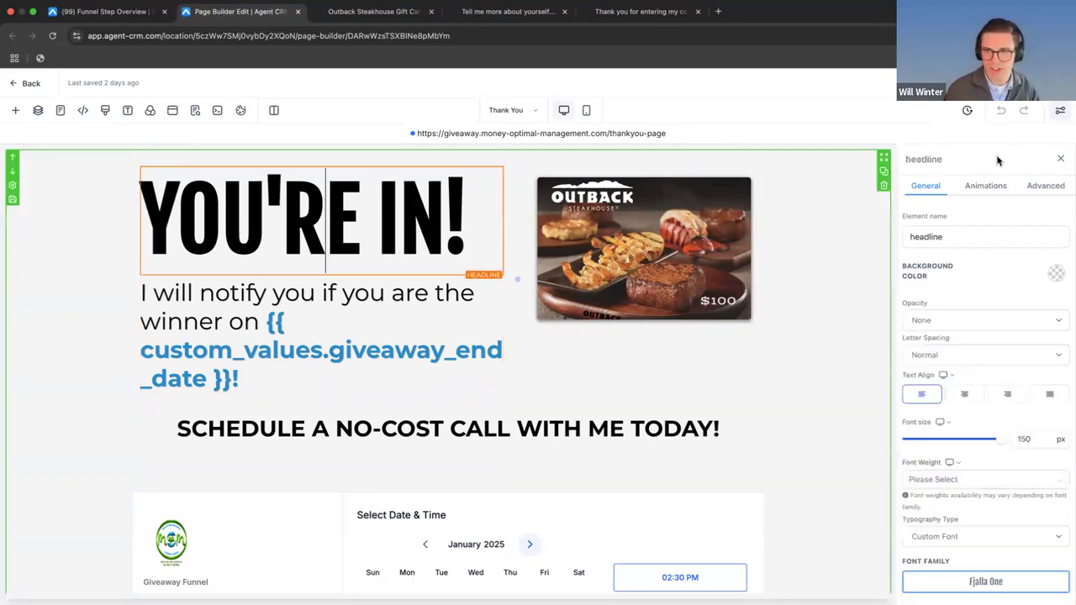
click(1042, 444)
key(BackSpace)
text(20)
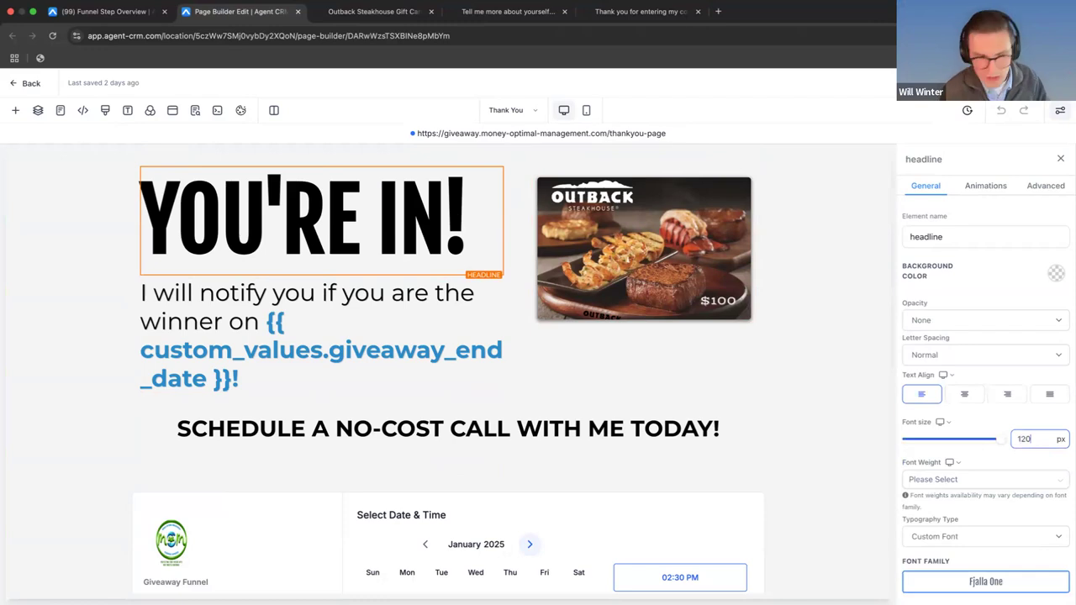
click(342, 233)
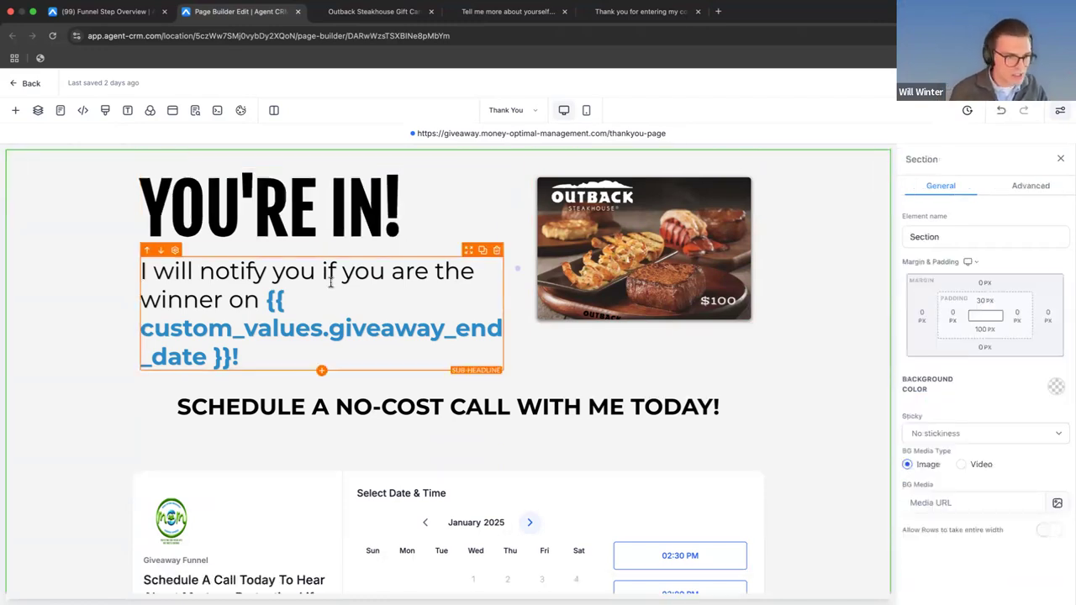
Step: Set the font size of the winner notification sub-headline to 38 px and check the page layout below it
click(328, 271)
click(1027, 439)
key(BackSpace)
key(BackSpace)
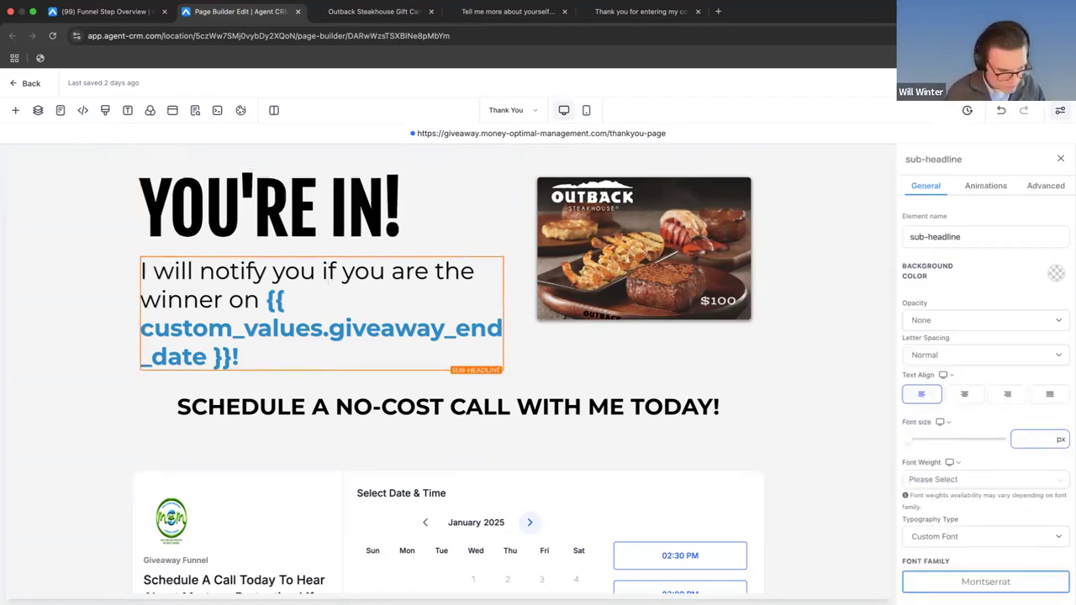
text(38)
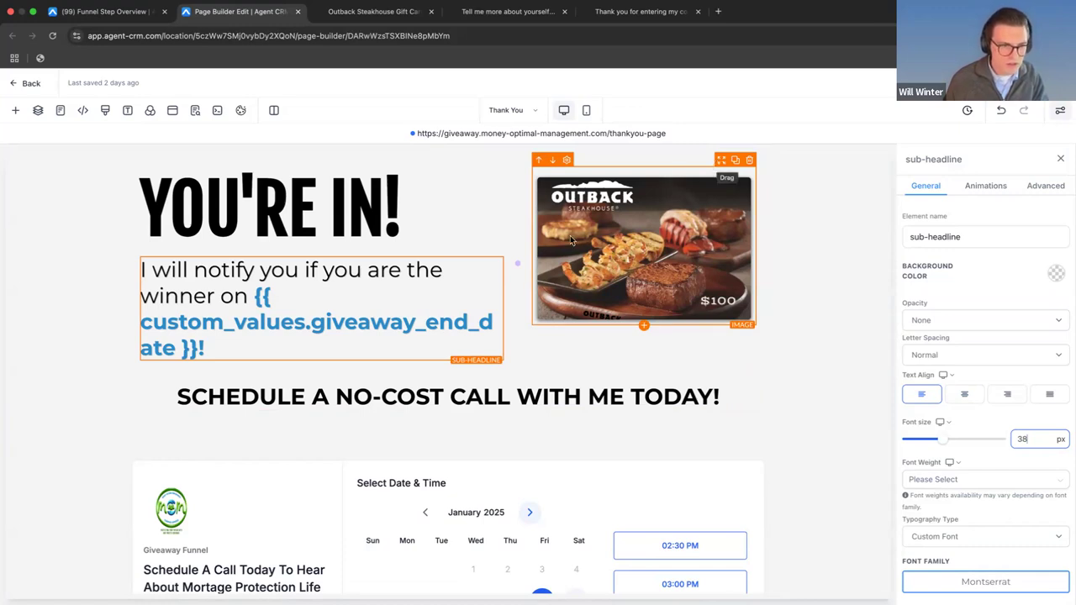
scroll(555, 269, down, 2)
scroll(542, 286, up, 2)
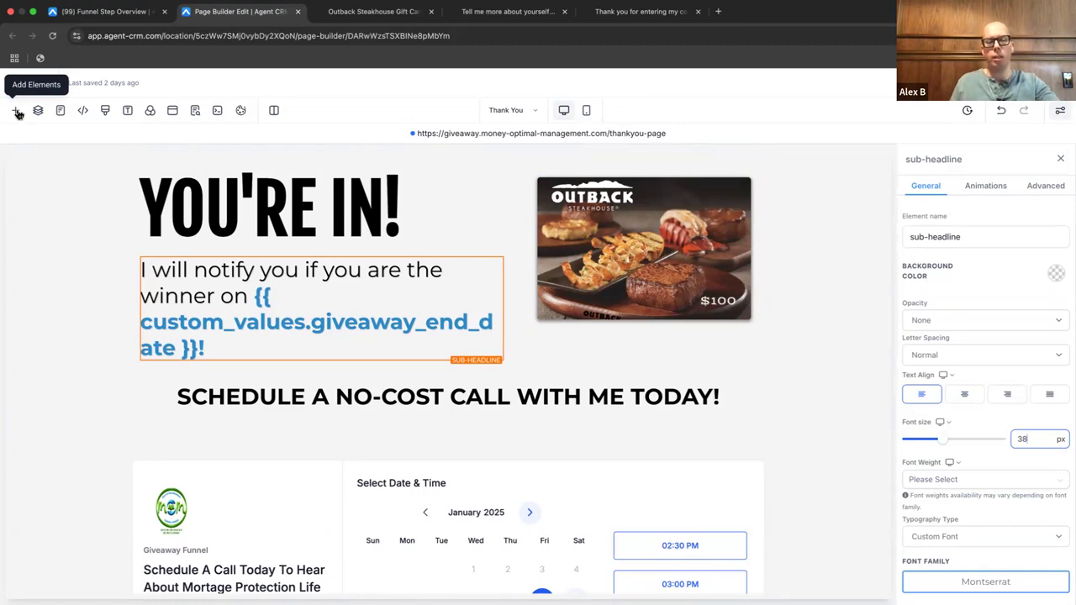
Step: Find the video element and add it below the winner notification sub-headline
click(17, 114)
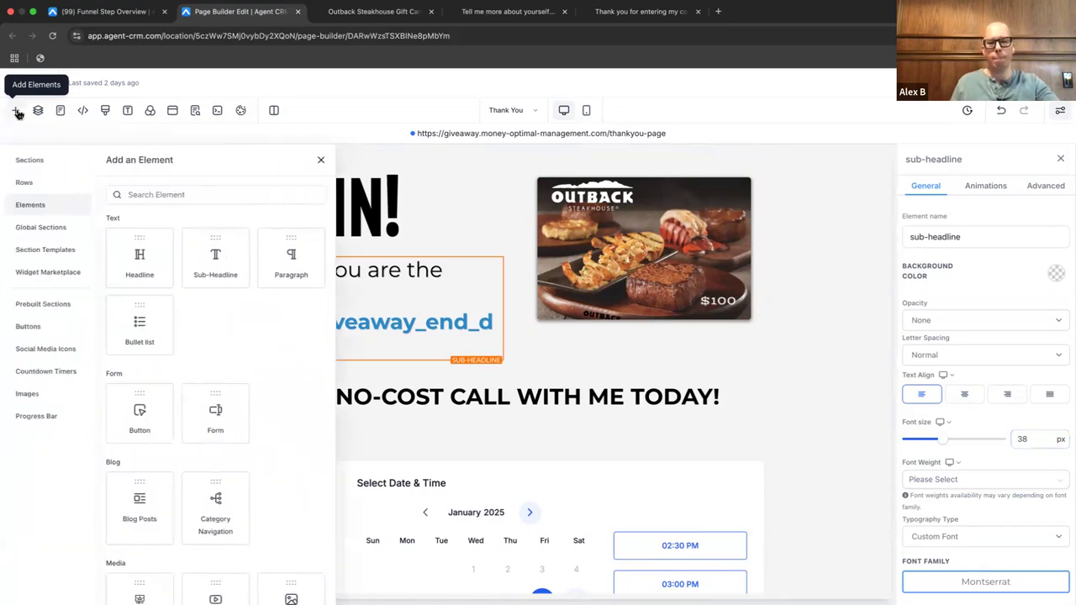
click(203, 193)
text(vid)
drag(139, 256, 364, 396)
scroll(365, 396, down, 2)
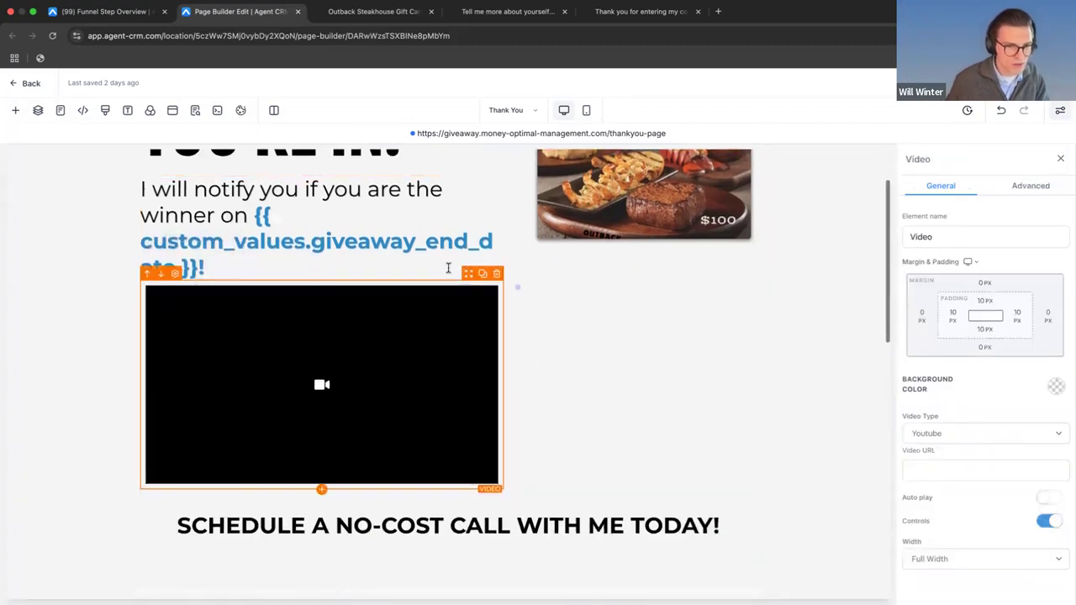
Step: Move the video out of the column to full width above the "SCHEDULE A NO-COST CALL WITH ME TODAY!" headline
drag(471, 283, 537, 410)
scroll(691, 282, down, 1)
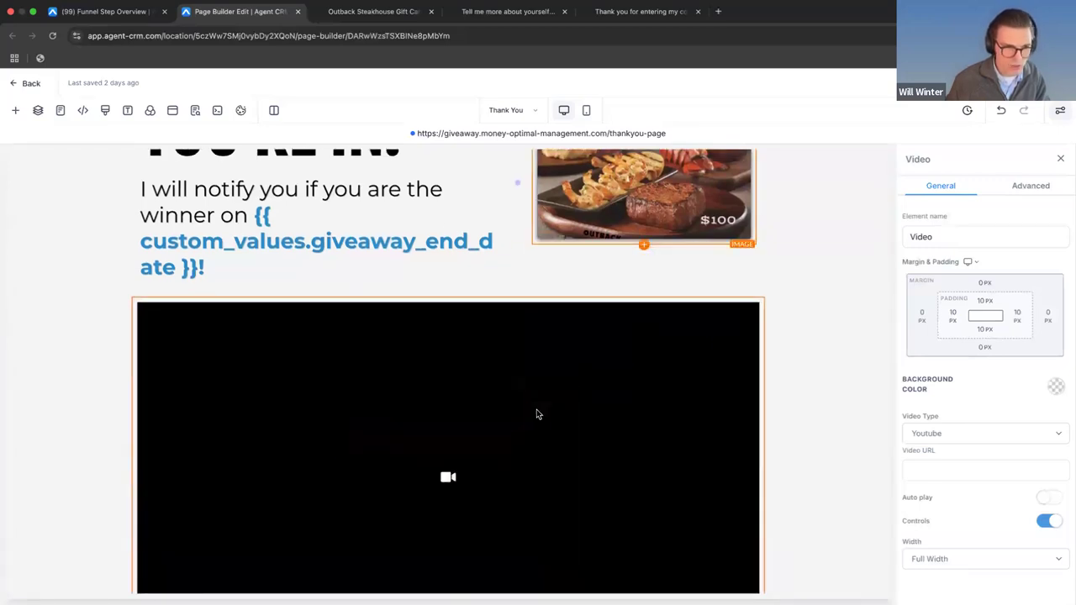
scroll(536, 410, down, 4)
scroll(312, 247, up, 3)
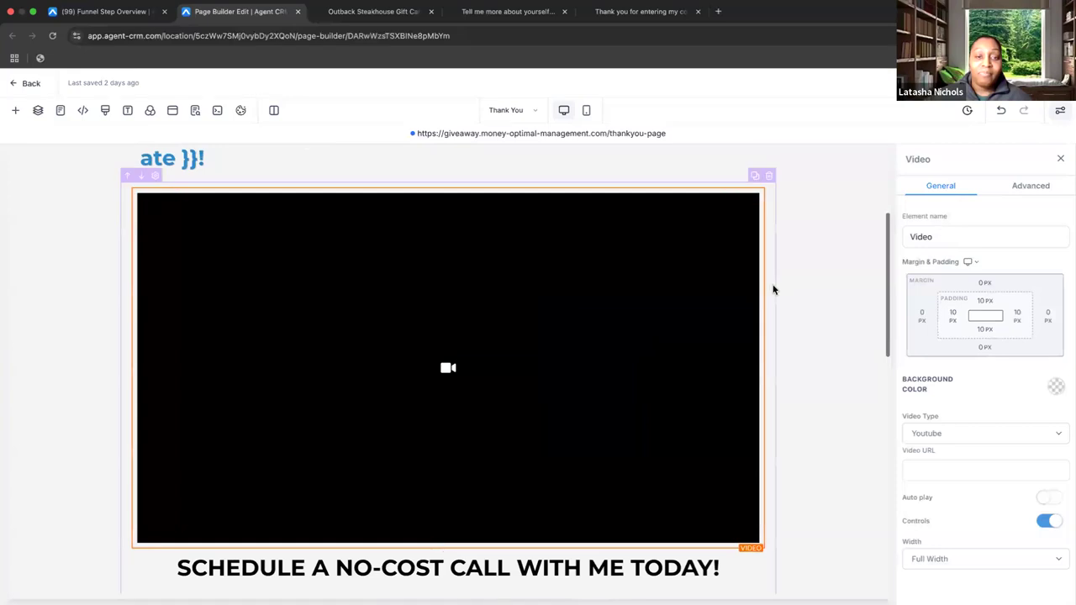
Step: Set the video's right margin to 60 px
click(1047, 317)
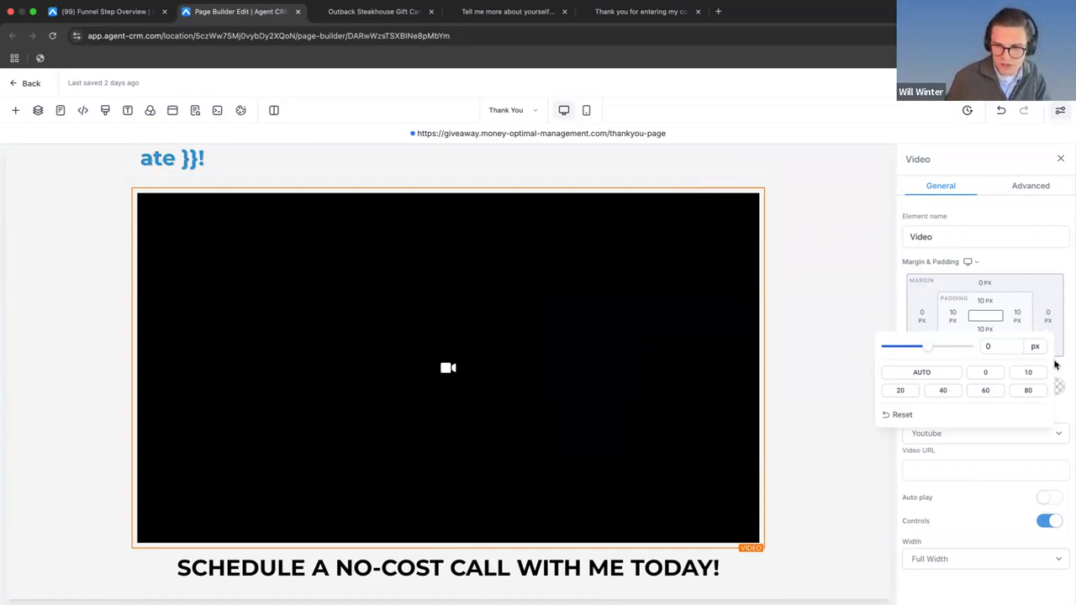
click(1047, 317)
click(1010, 346)
key(BackSpace)
text(60)
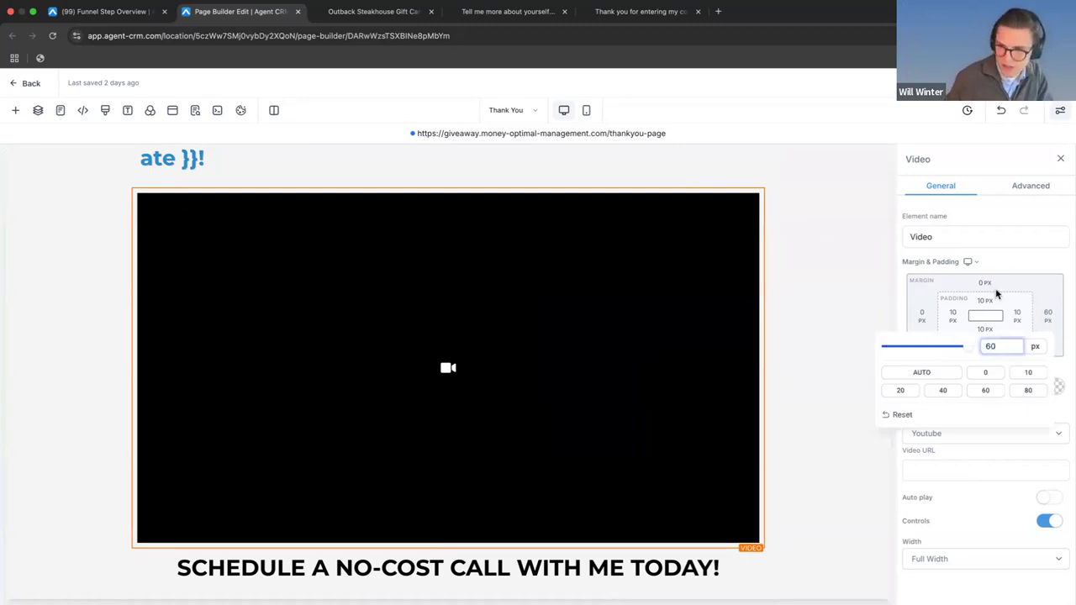
click(1014, 275)
Step: Set the video's left margin to 60 px
click(923, 317)
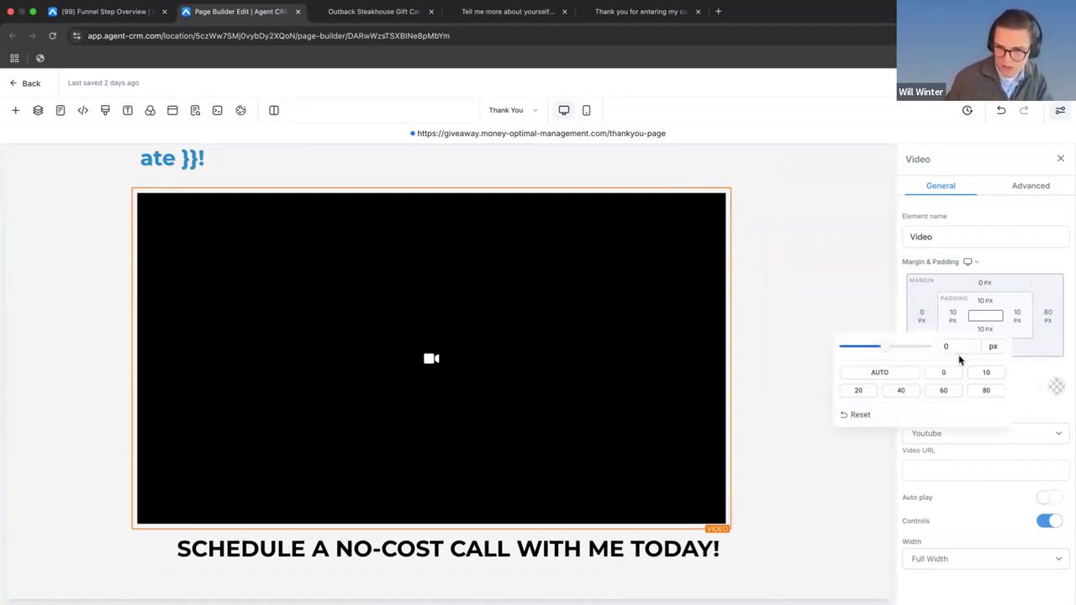
click(959, 346)
key(BackSpace)
text(60)
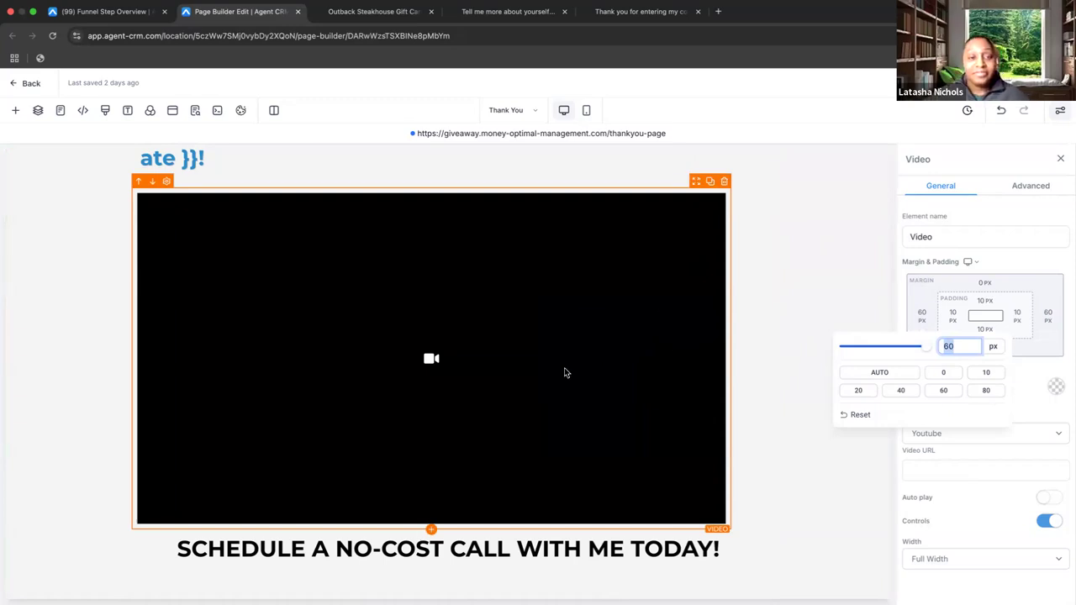
Step: Check how the video sits above the booking calendar and delete the video element
scroll(564, 373, down, 5)
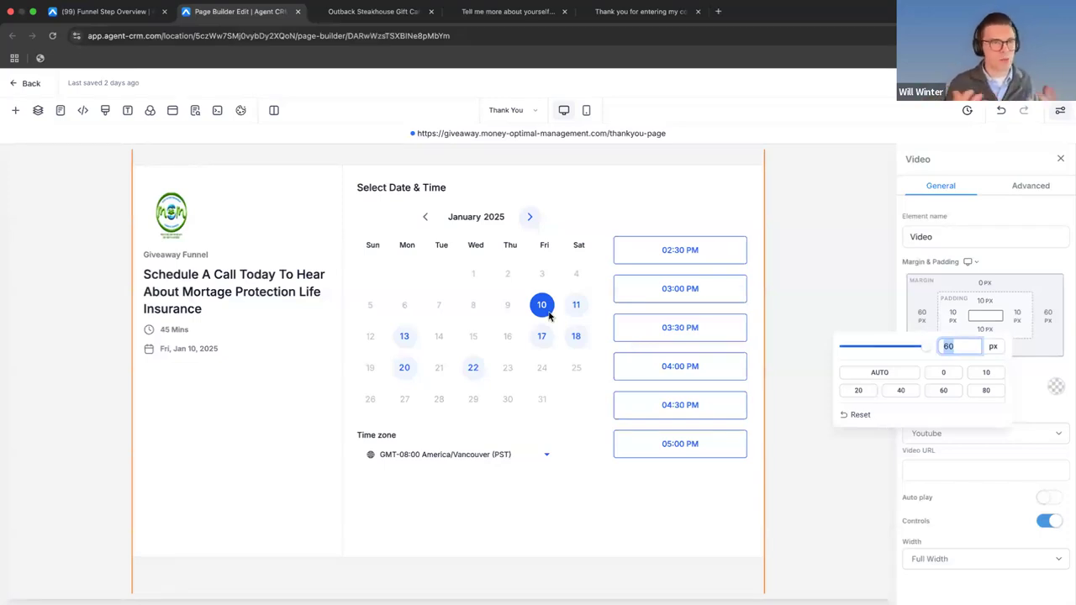
scroll(491, 263, up, 6)
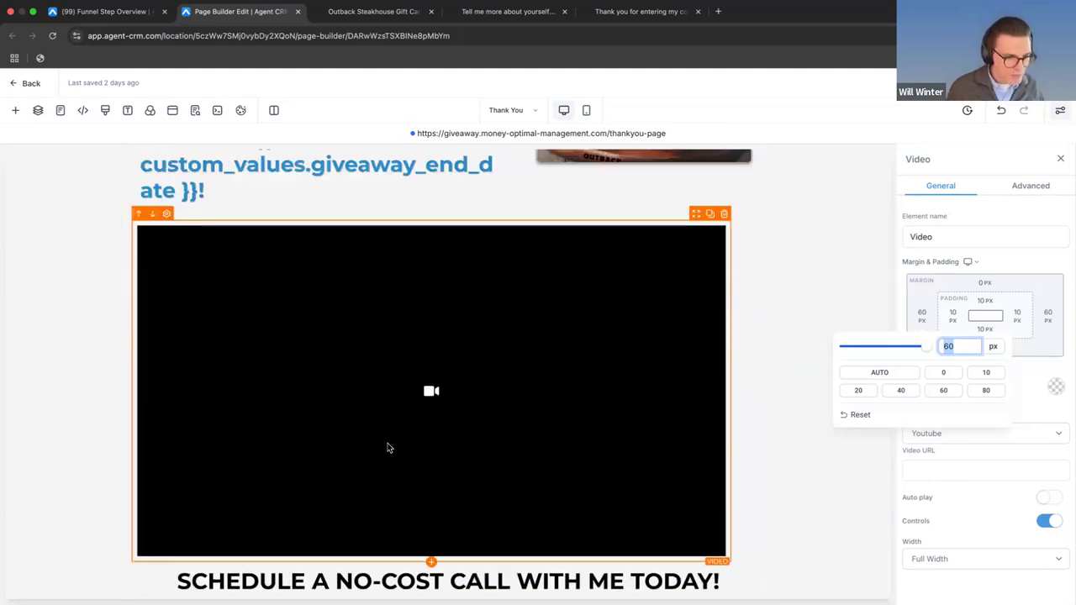
scroll(395, 471, down, 3)
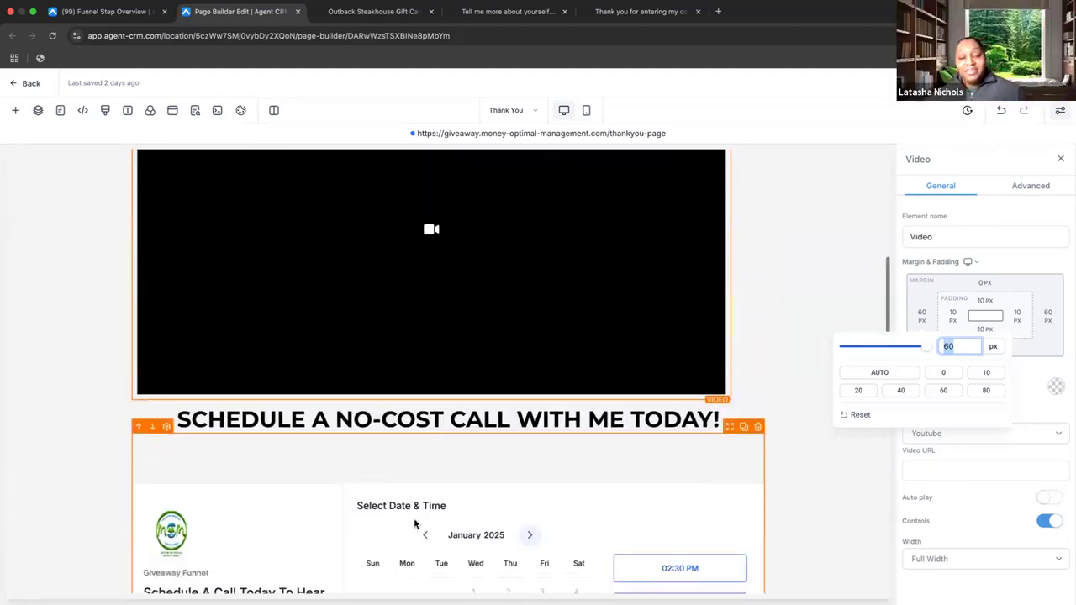
scroll(415, 525, up, 3)
click(728, 211)
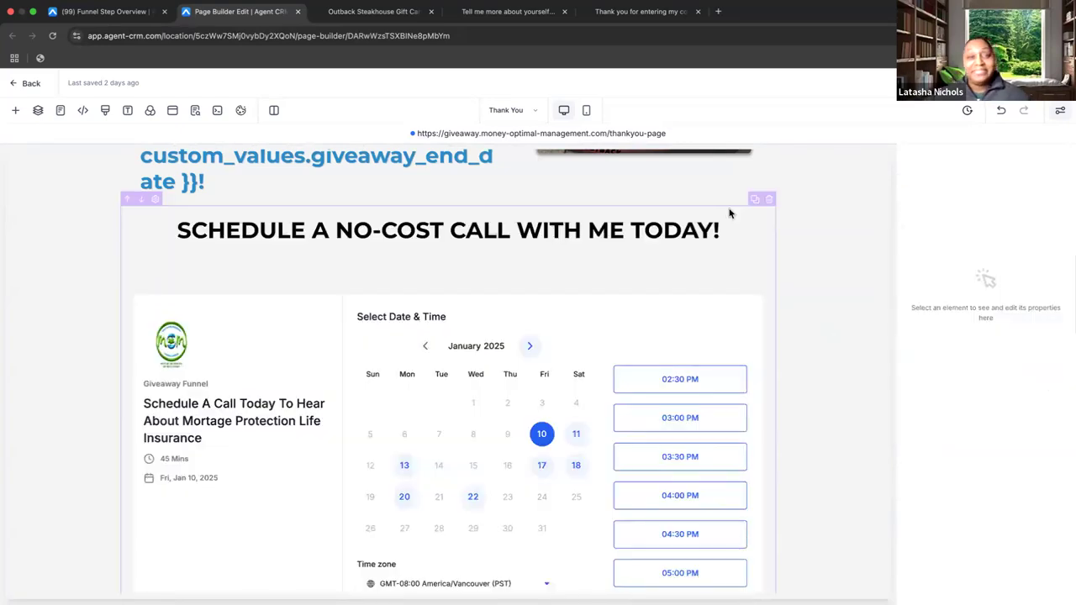
Step: Insert a two-column row between the winner notification area and the "SCHEDULE A NO-COST CALL WITH ME TODAY!" headline
click(15, 113)
click(57, 225)
click(40, 253)
click(42, 274)
click(49, 187)
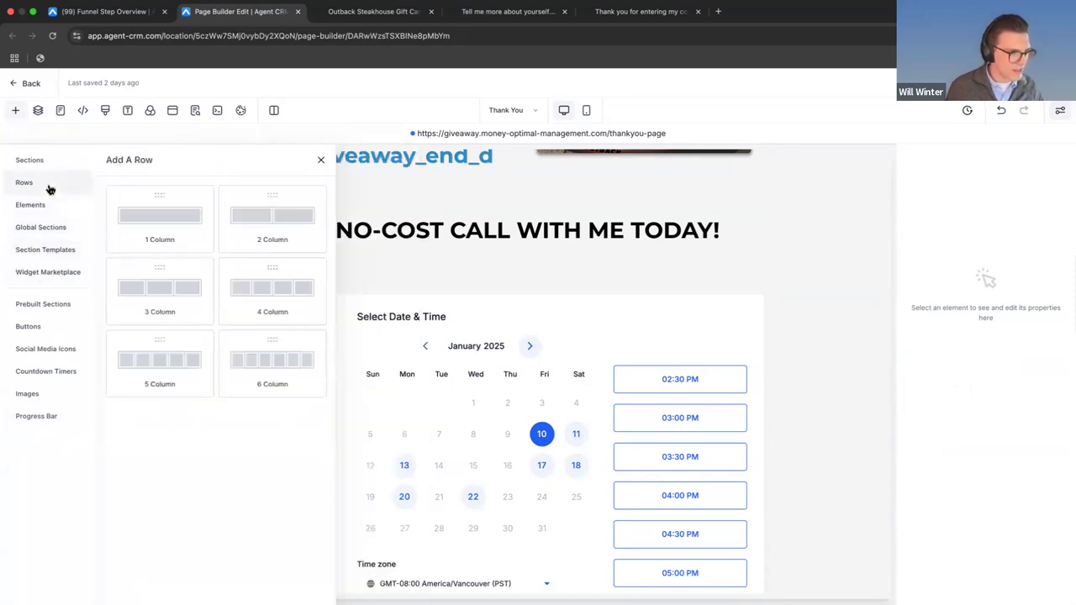
drag(295, 228, 486, 229)
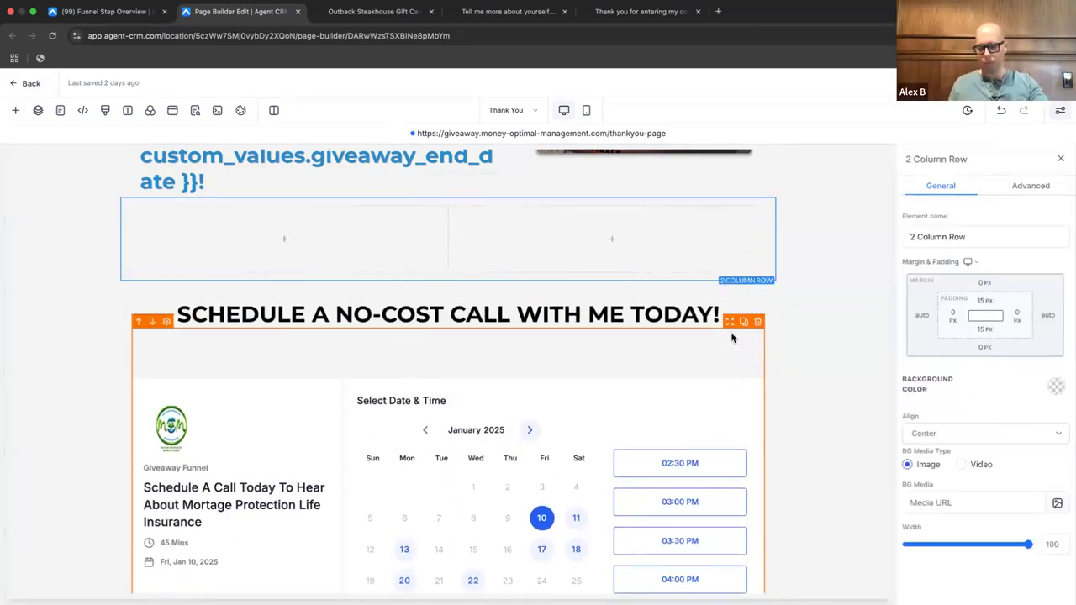
Step: Try placing the booking calendar below the winner sub-headline and in the gift card's column, and undo the move
drag(730, 322, 447, 412)
scroll(504, 362, down, 3)
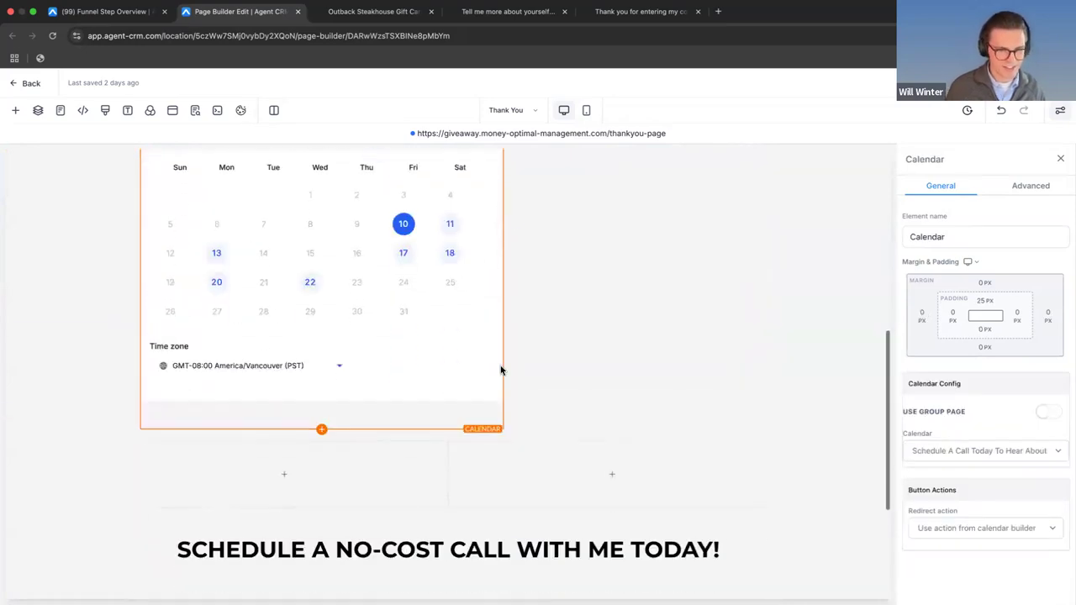
scroll(538, 341, up, 5)
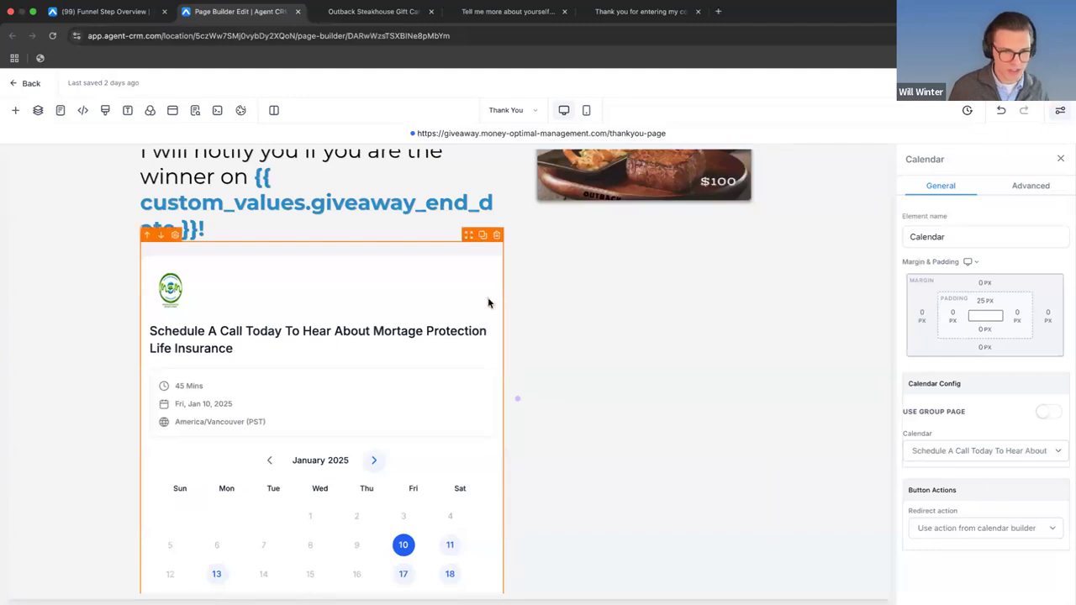
scroll(488, 303, down, 1)
click(161, 219)
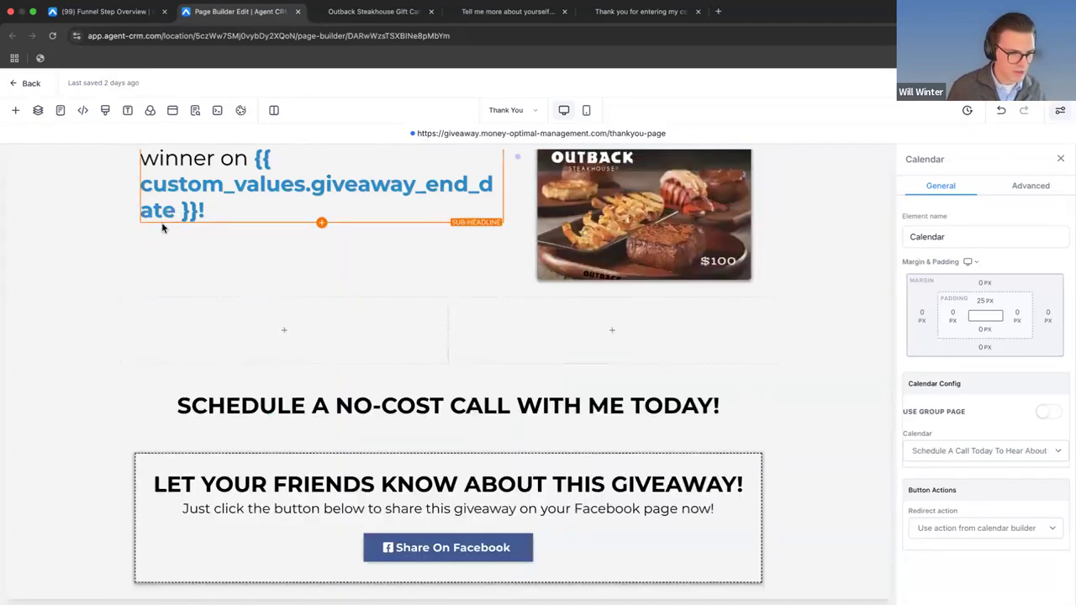
scroll(344, 398, up, 2)
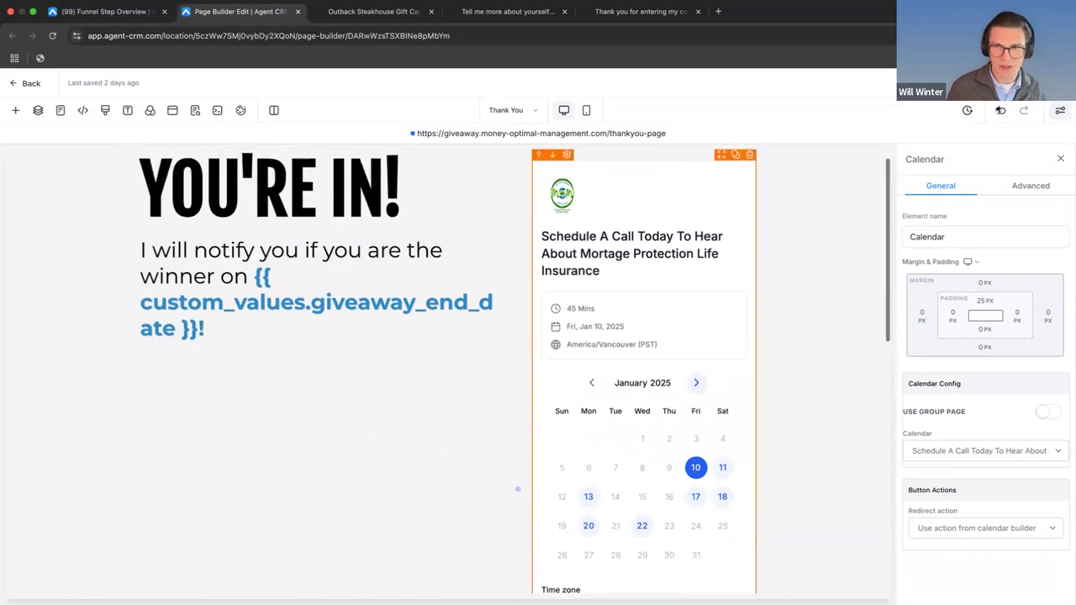
click(999, 111)
Step: Review the Thank You page layout from the "YOU'RE IN!" headline down to the booking calendar
scroll(596, 368, down, 5)
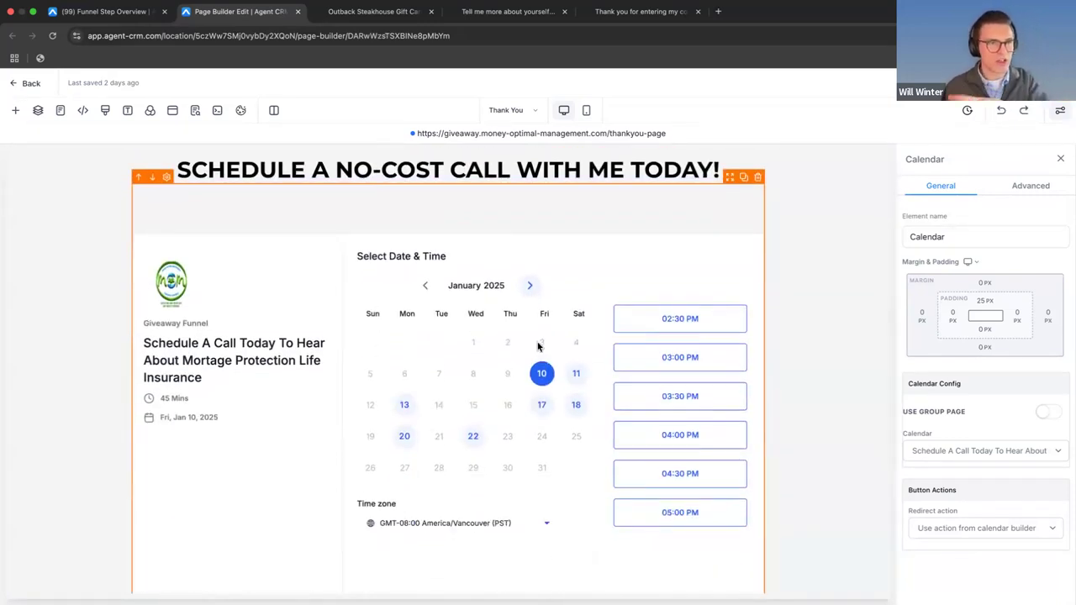
scroll(498, 301, up, 2)
scroll(499, 301, up, 2)
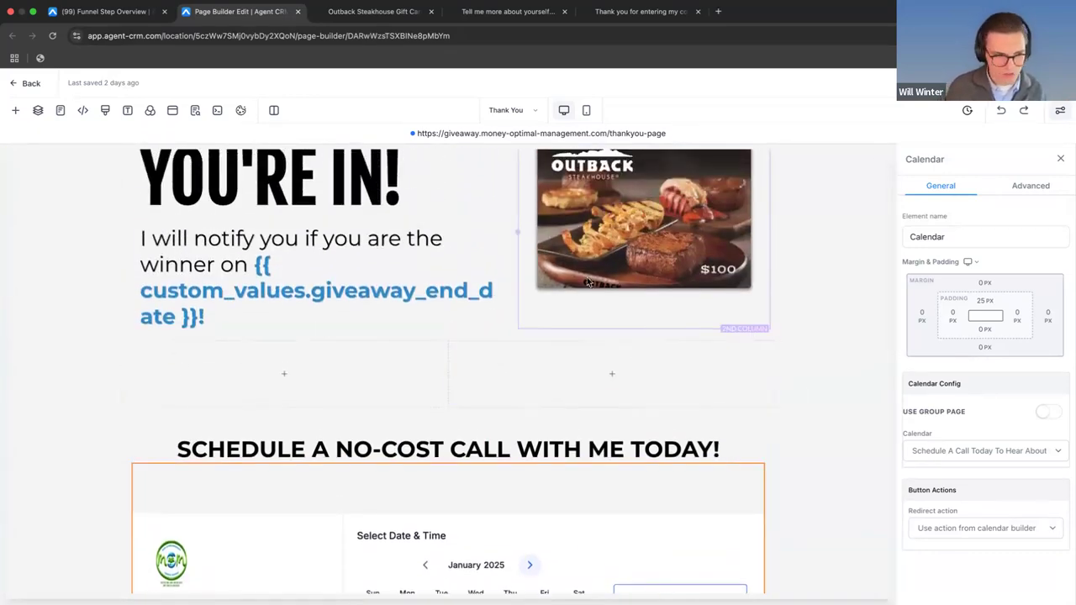
scroll(664, 457, down, 2)
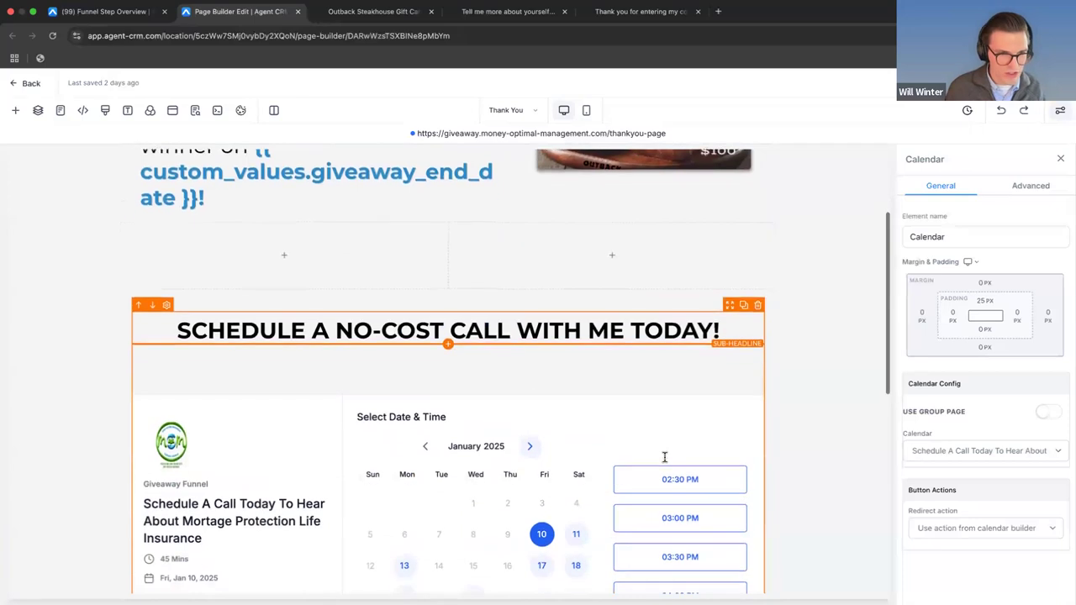
scroll(665, 457, up, 2)
scroll(467, 429, down, 1)
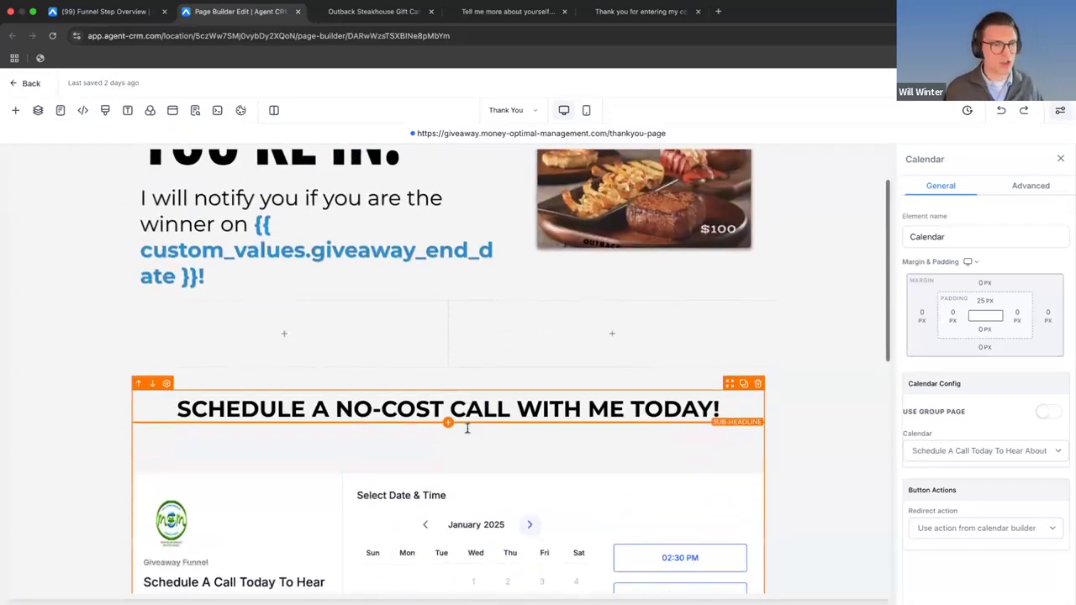
scroll(467, 428, down, 5)
scroll(467, 429, up, 6)
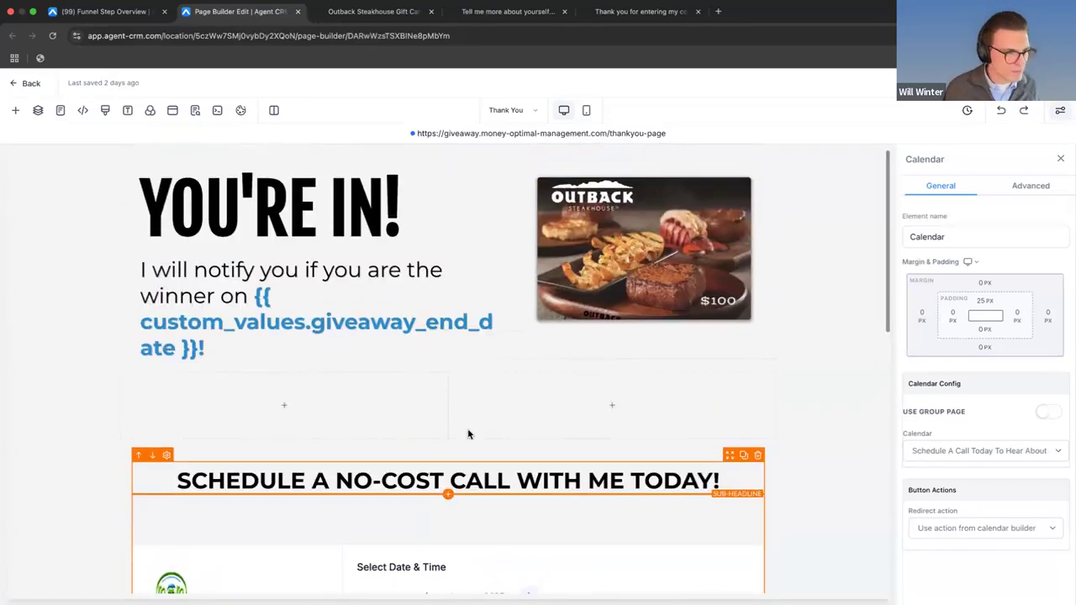
Step: Open the "00. Giveaway Funnel Course" automation workflow folder and look inside its Appointment Automation subfolder
click(110, 12)
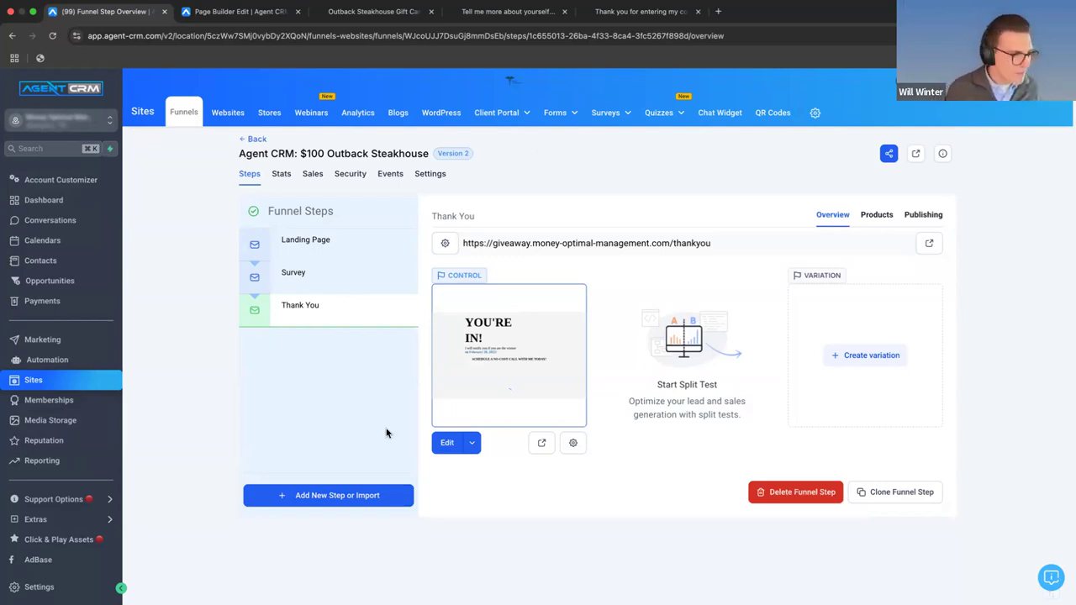
click(30, 361)
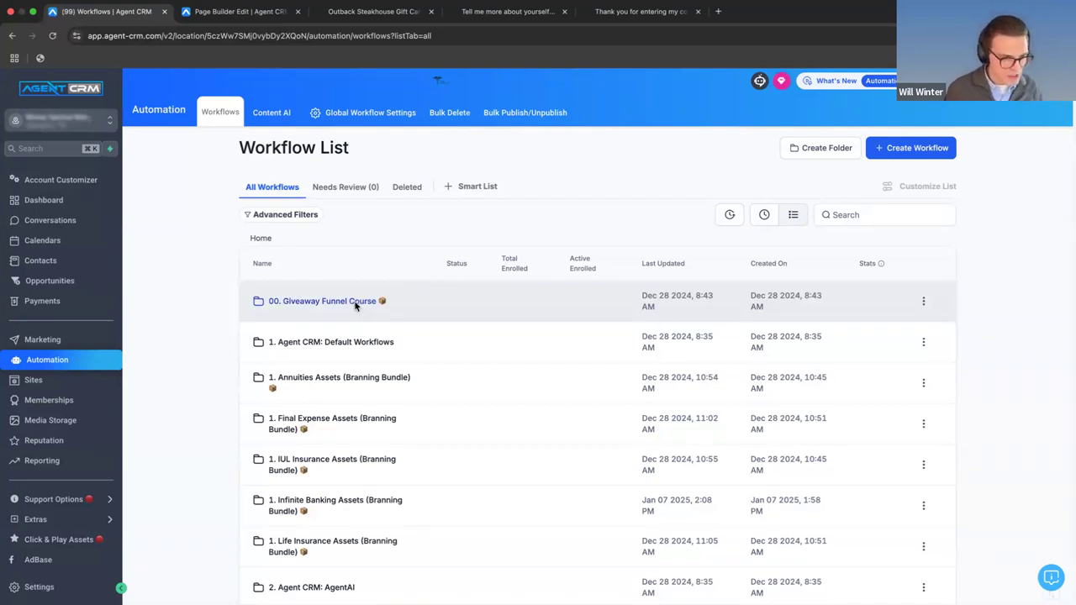
click(356, 306)
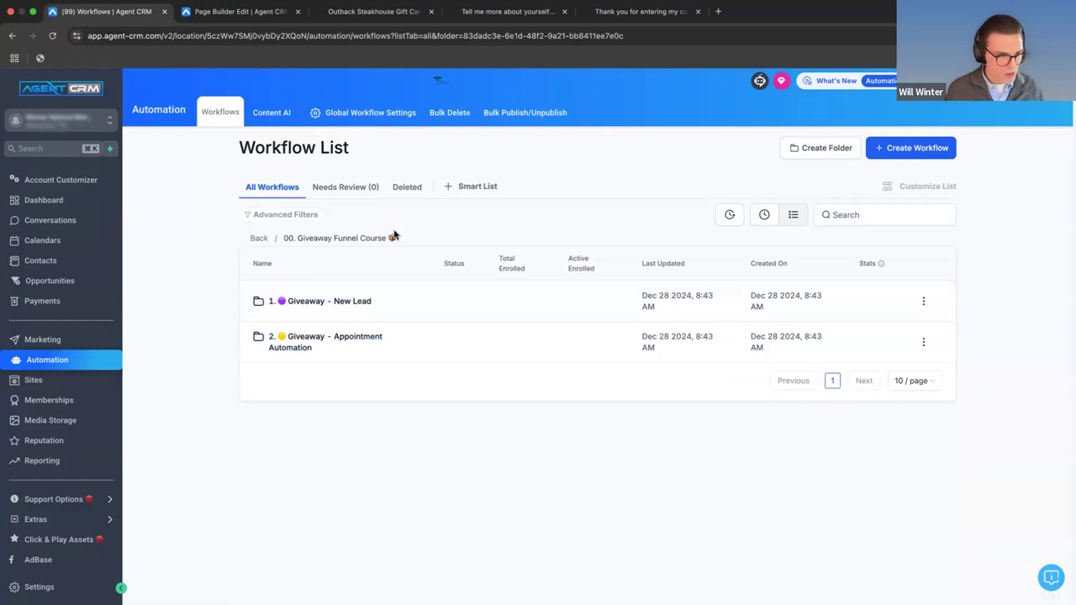
click(301, 344)
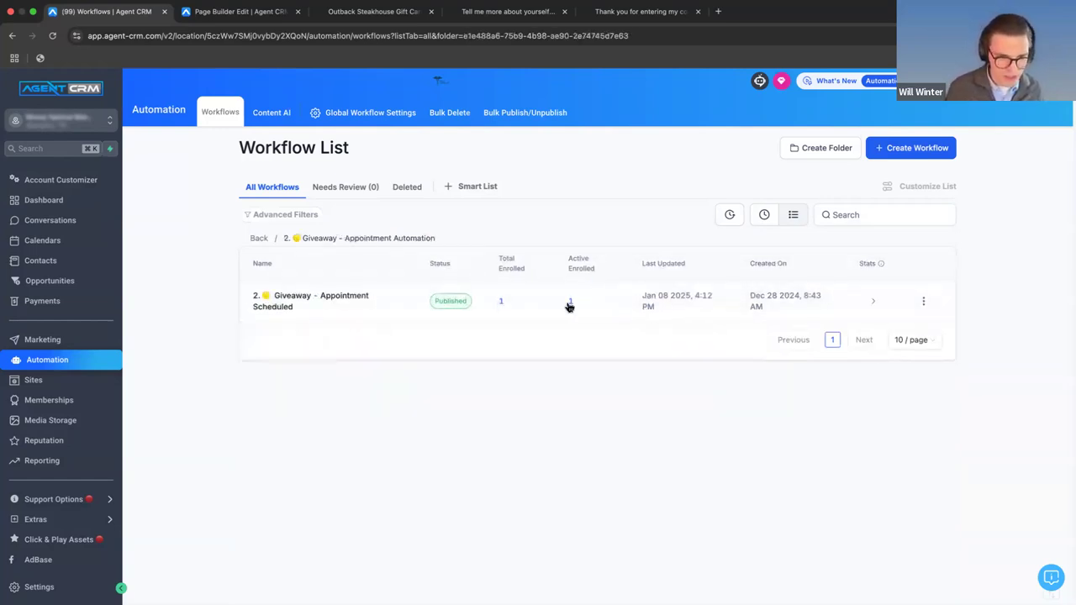
click(261, 240)
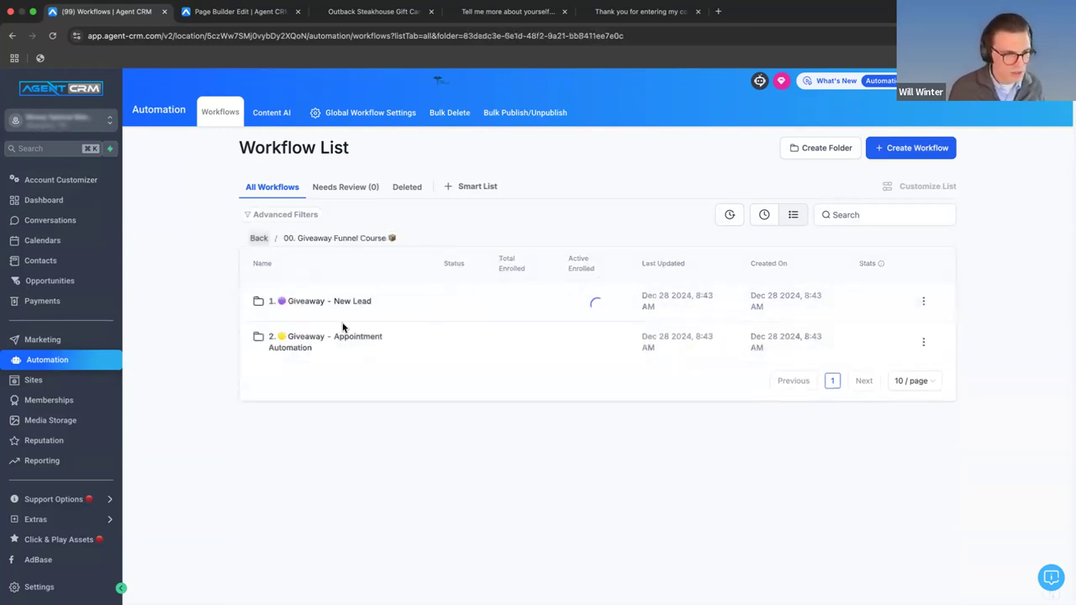
Step: Open the "1.0 Giveaway - New Lead*" workflow and review its Email Notification action's subject and message
click(347, 304)
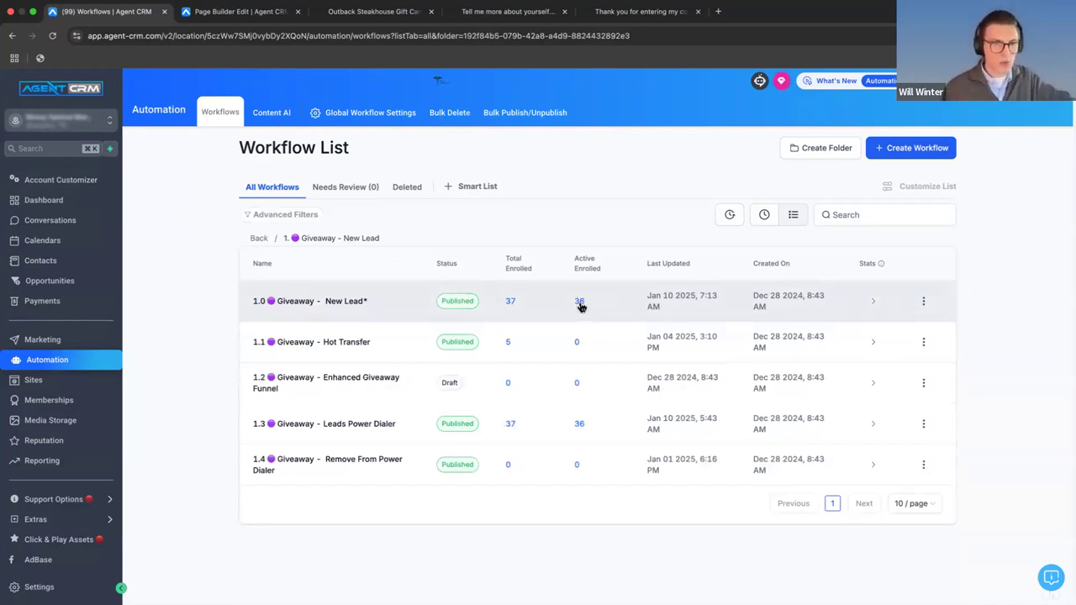
click(339, 306)
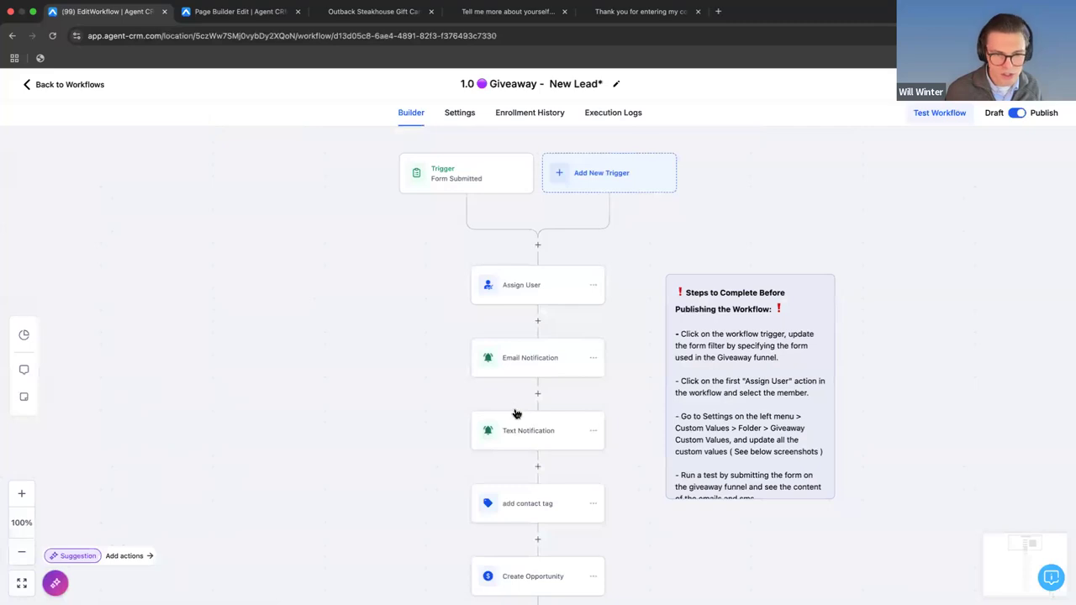
scroll(517, 413, down, 2)
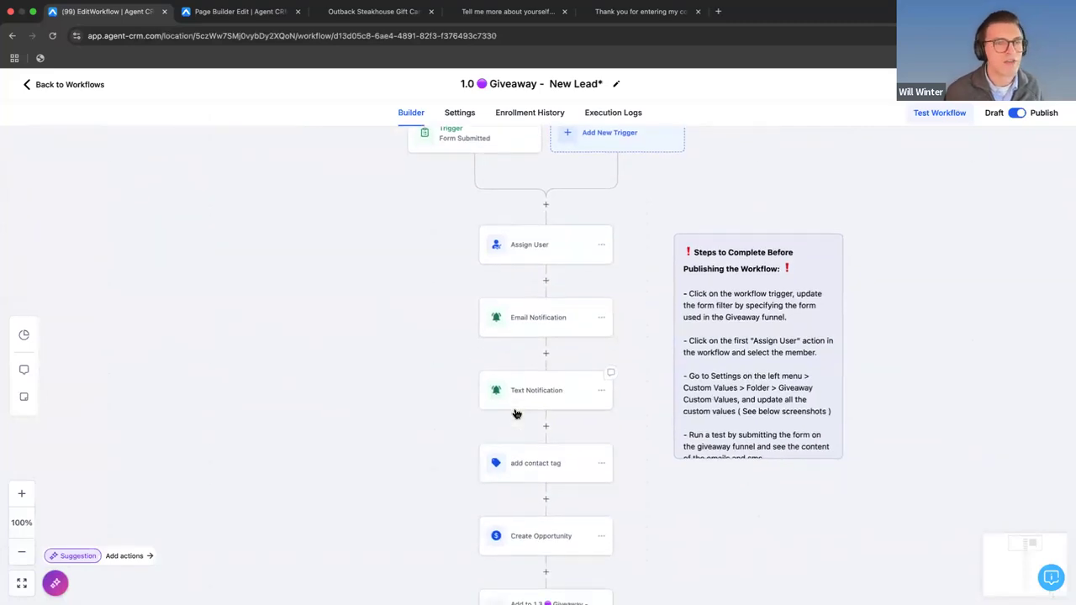
click(536, 337)
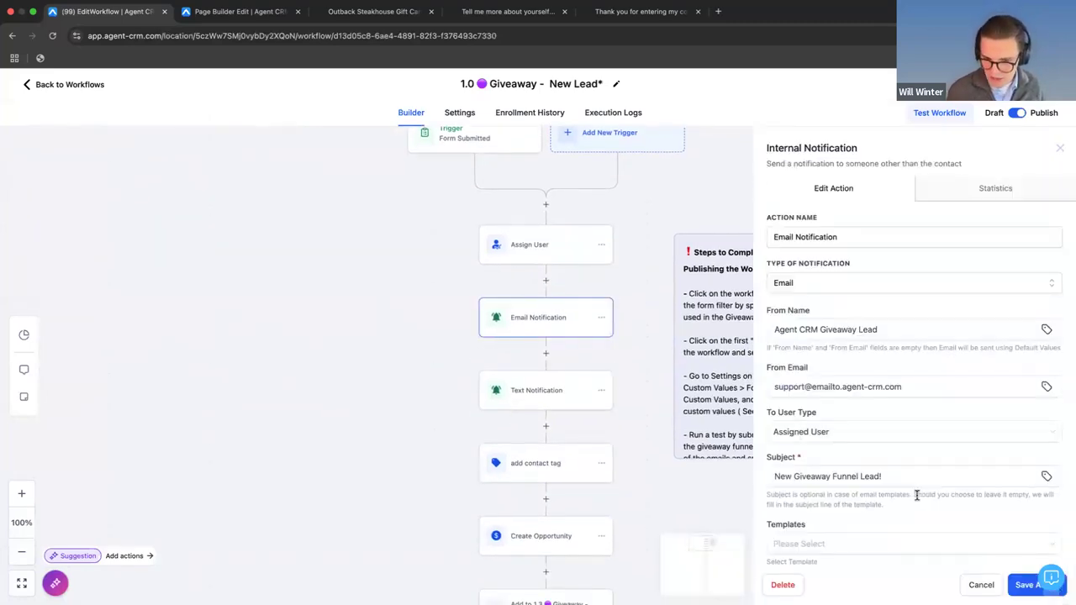
scroll(918, 496, down, 5)
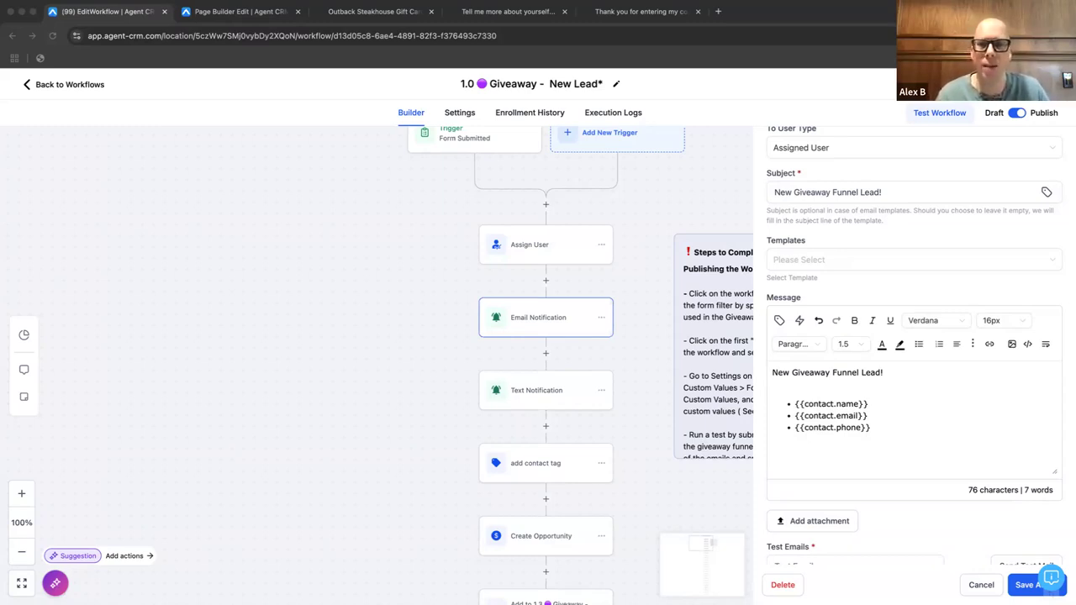
Step: Switch to the Branning Library course site in Safari and make its window full screen
key(ctrl+Left)
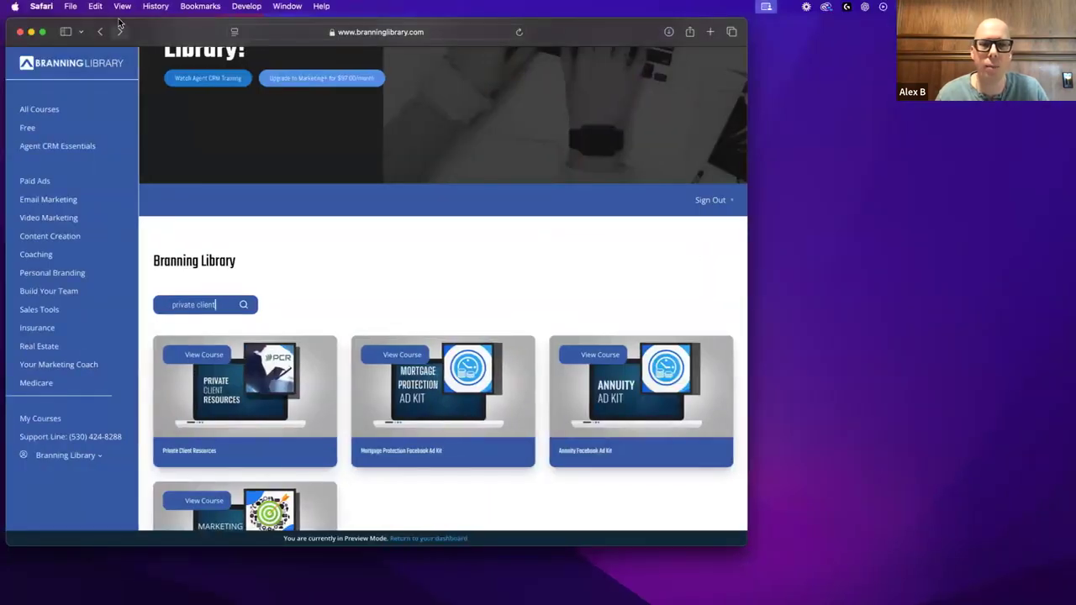
click(41, 32)
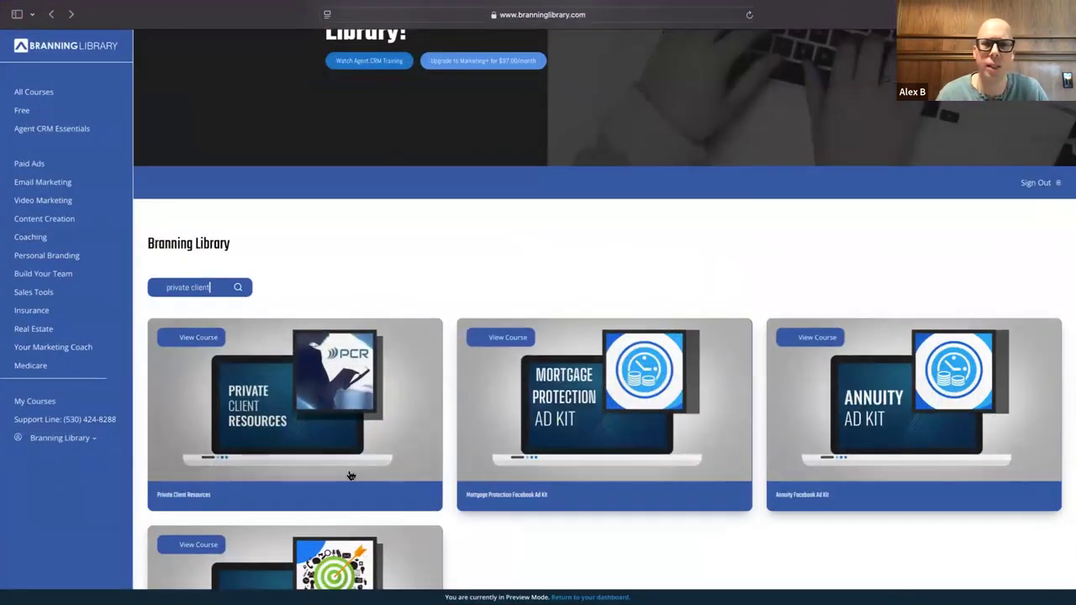
Step: Copy the link to the Private Client Resources course in the Branning Library
right_click(291, 464)
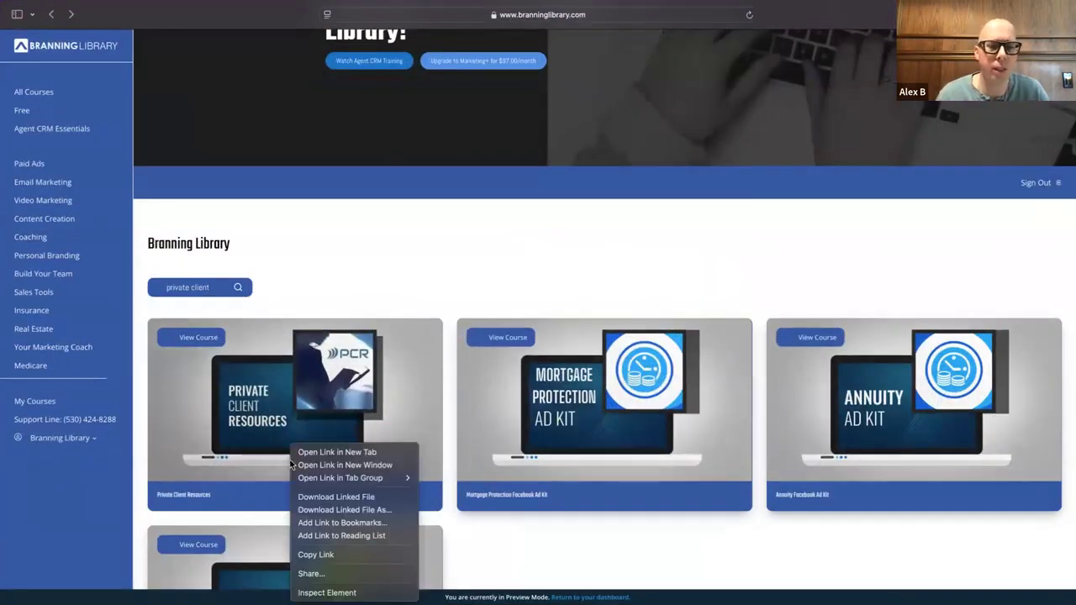
click(330, 554)
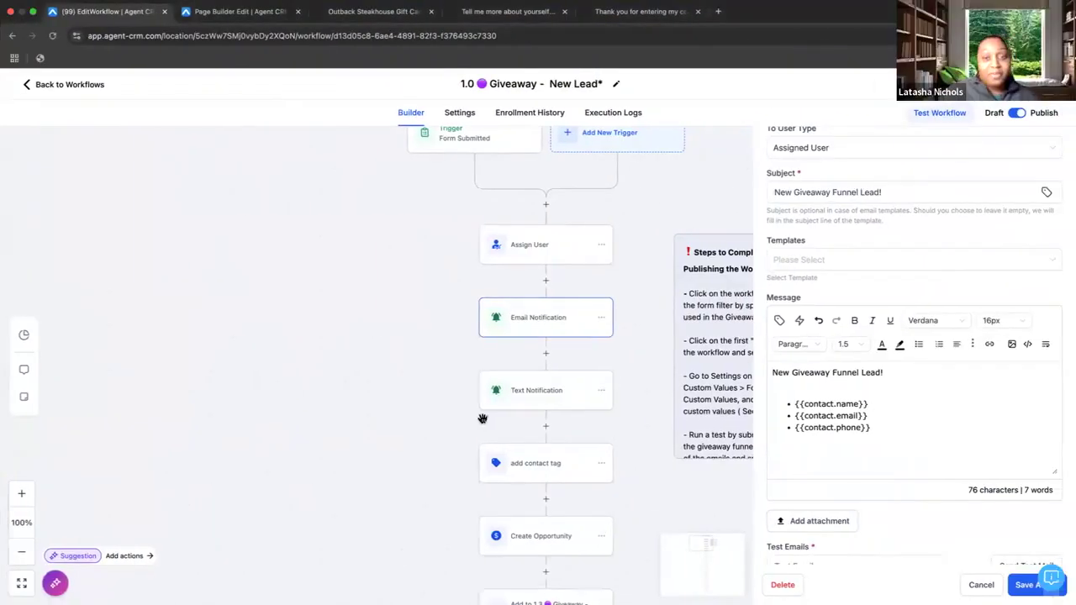
Step: Switch to the Agent CRM workflow and review the Text Notification action's SMS settings and message
click(542, 388)
scroll(541, 384, down, 2)
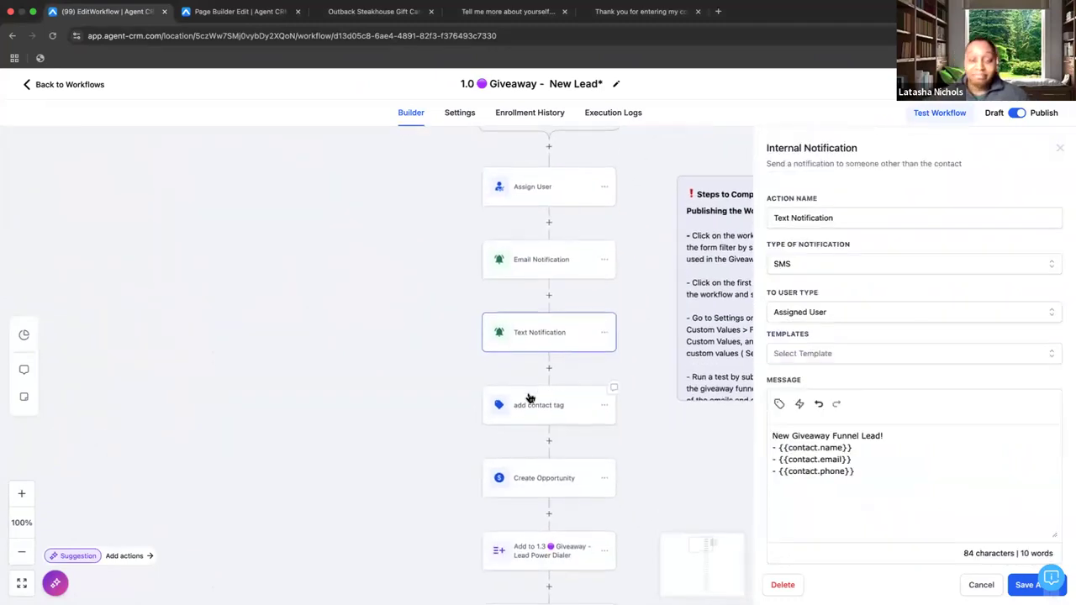
scroll(517, 414, right, 2)
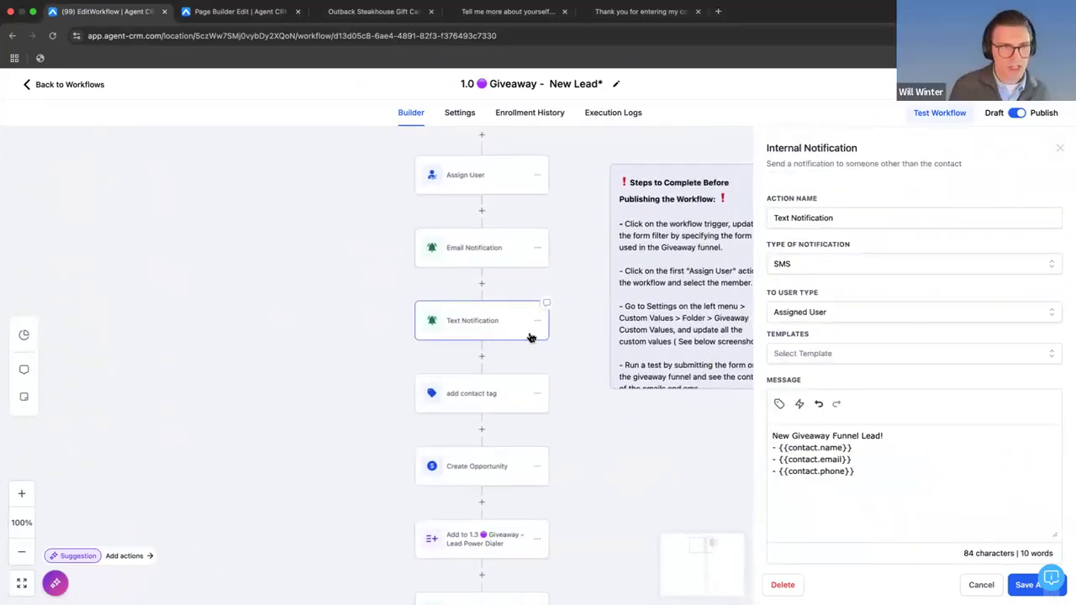
scroll(531, 337, right, 2)
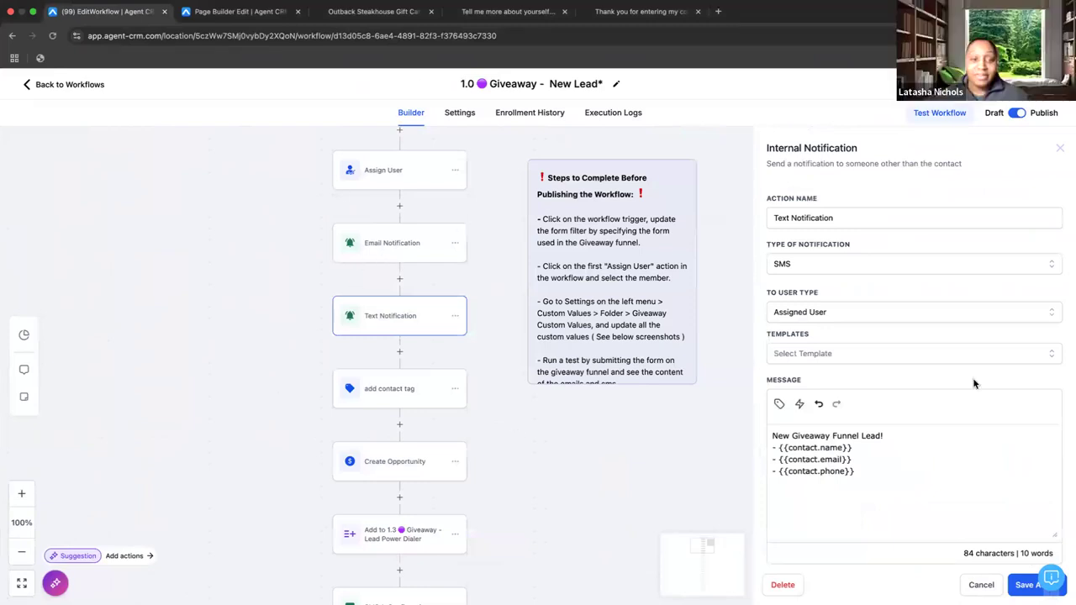
Step: Review the tag assigned by the "add contact tag" action and the pipeline settings of the Create Opportunity action
click(374, 388)
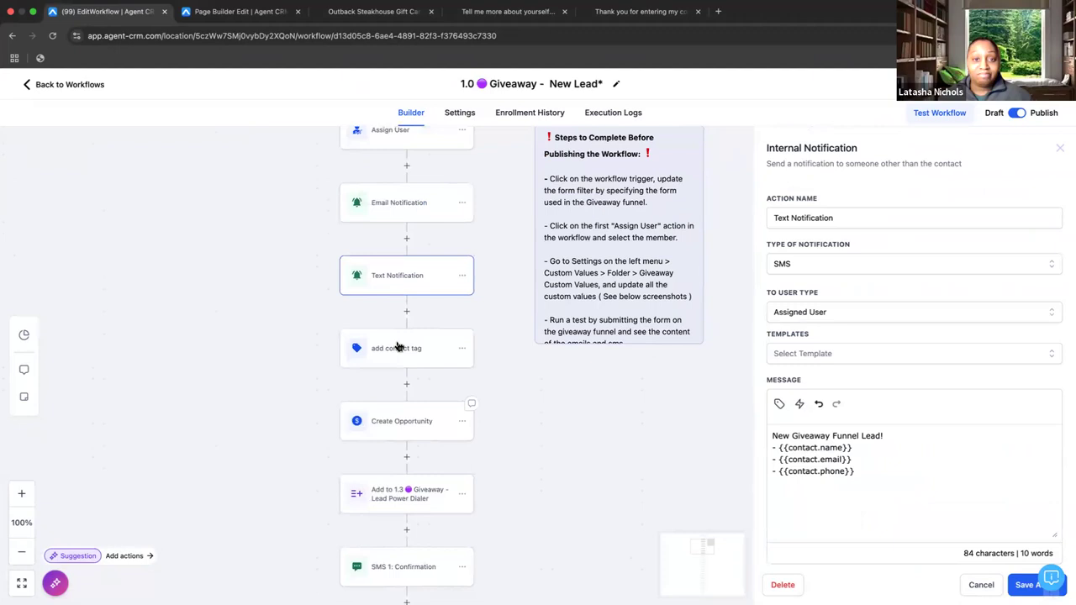
scroll(420, 458, down, 2)
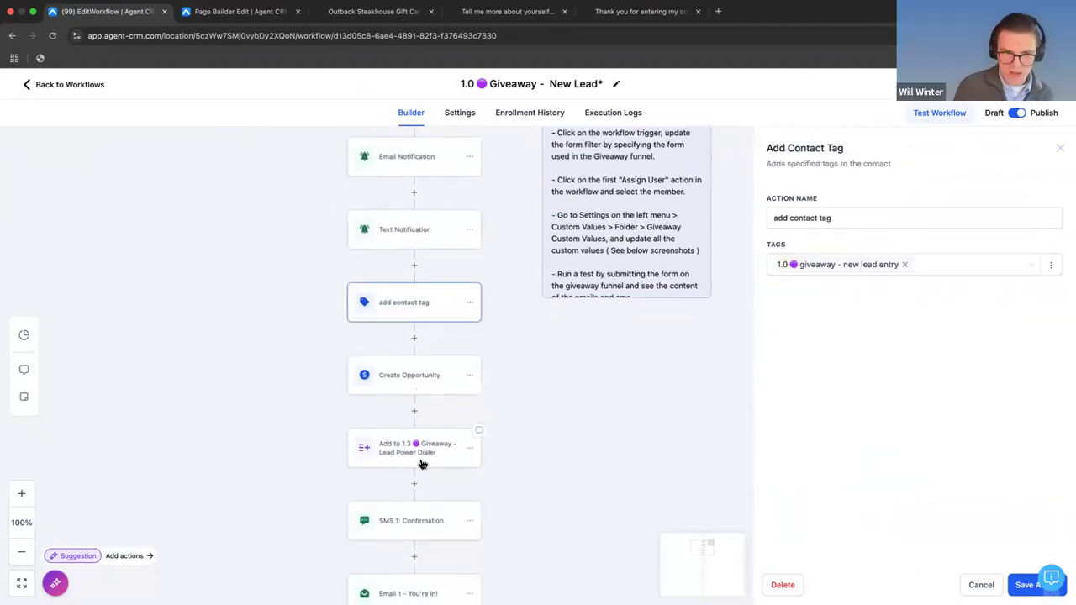
click(416, 387)
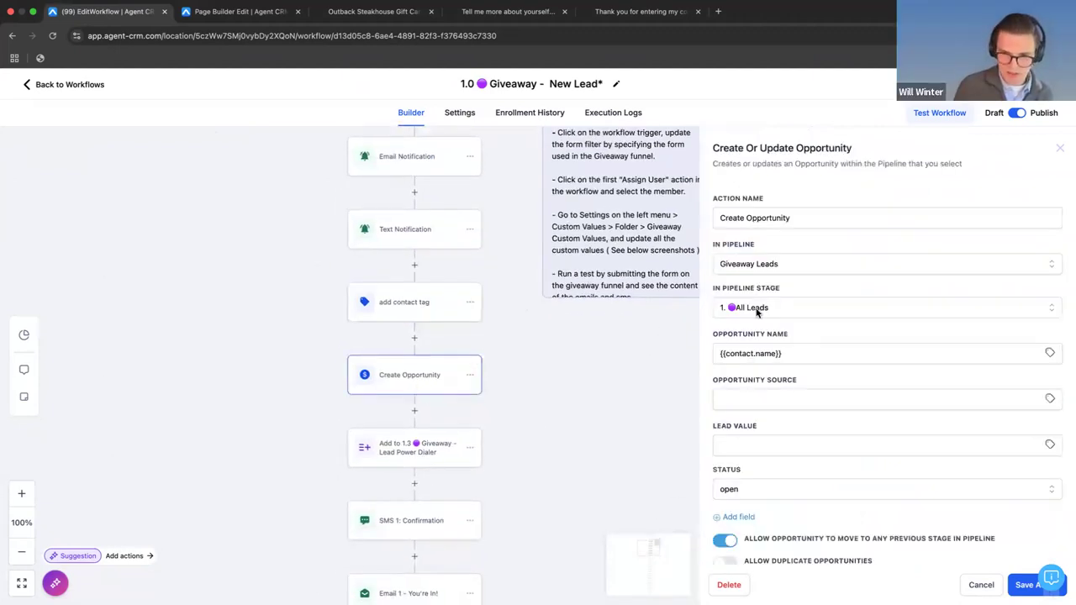
scroll(387, 363, down, 3)
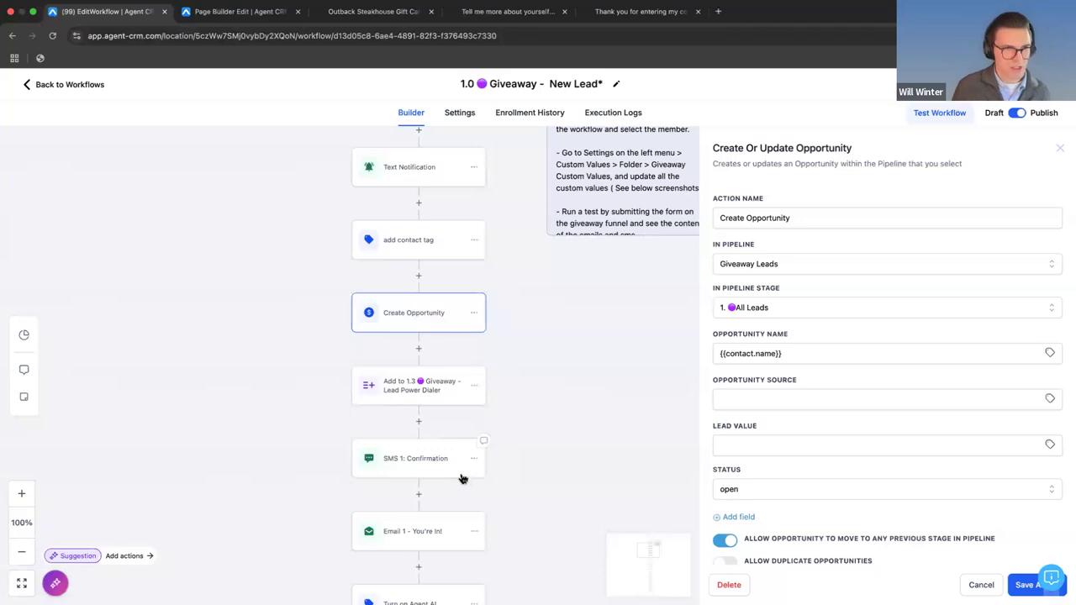
Step: Review the "SMS 1: Confirmation" message, highlighting its giveaway prize and owner name custom values
click(438, 476)
scroll(641, 562, down, 1)
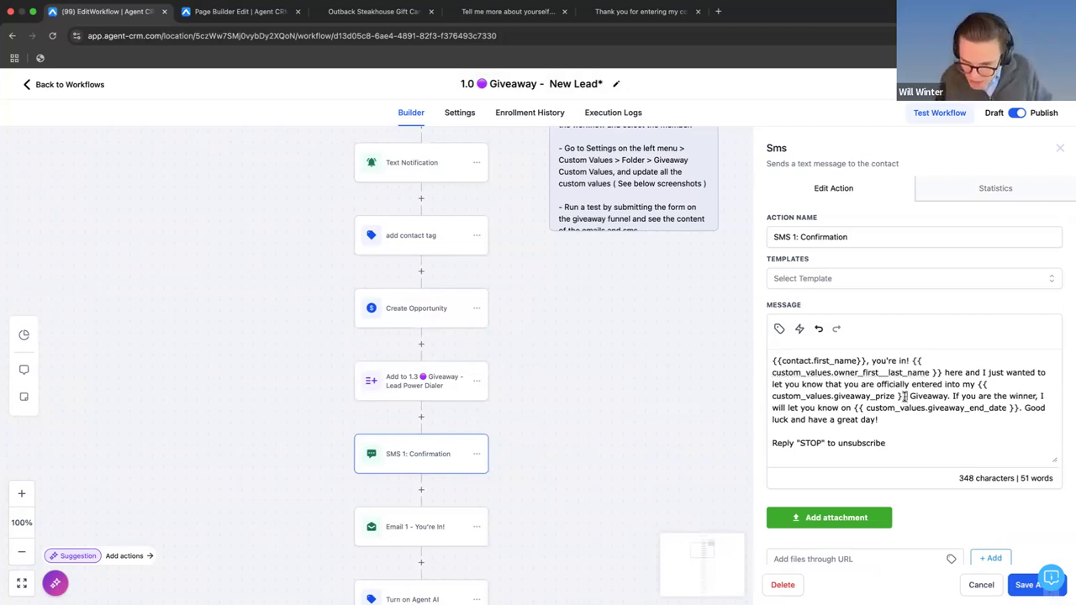
drag(907, 396, 976, 388)
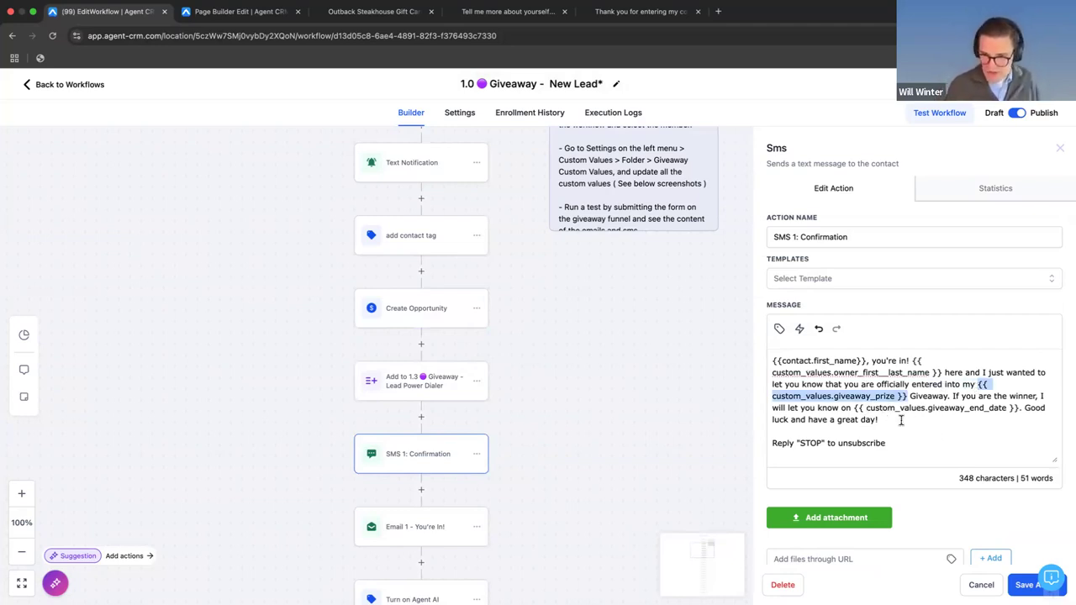
click(909, 420)
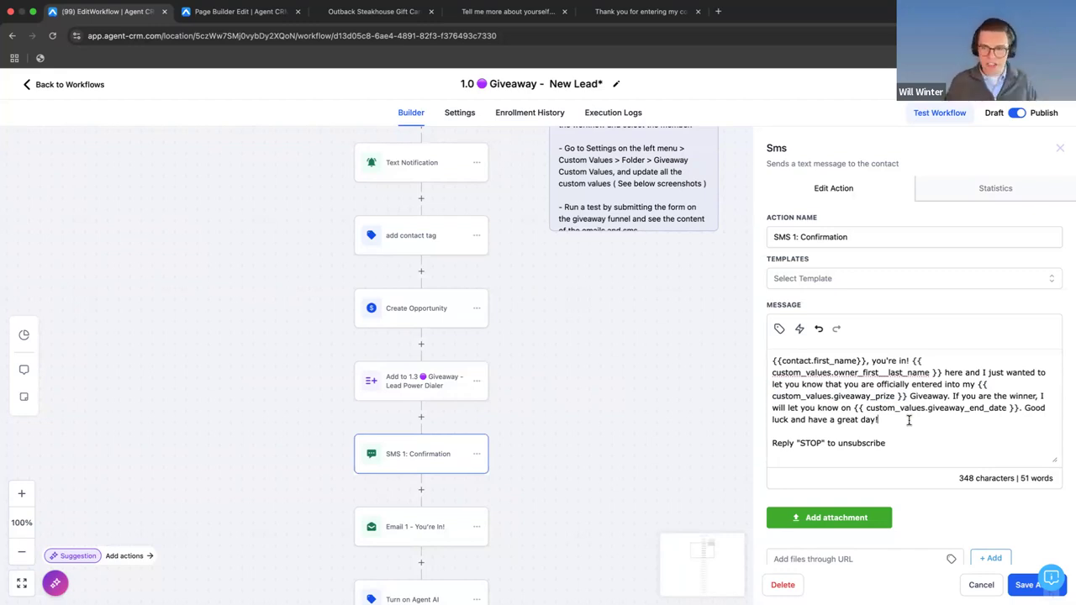
drag(943, 376, 770, 379)
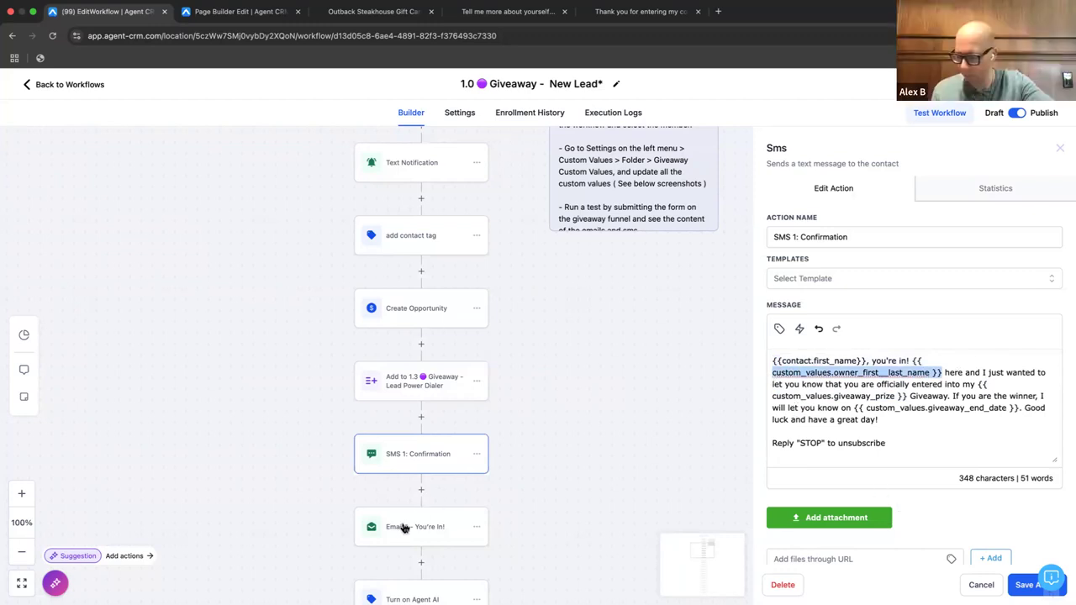
Step: Open the "Email 1 - You're In!" action and preview its New Lead Emails 1 template down to the footer
click(401, 528)
scroll(1016, 427, down, 3)
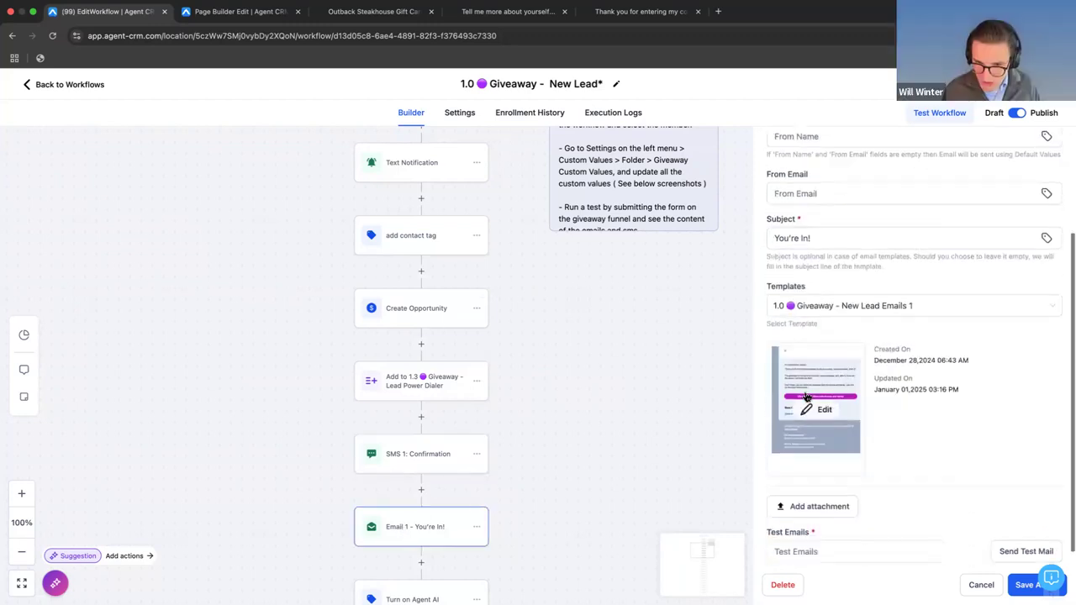
click(806, 410)
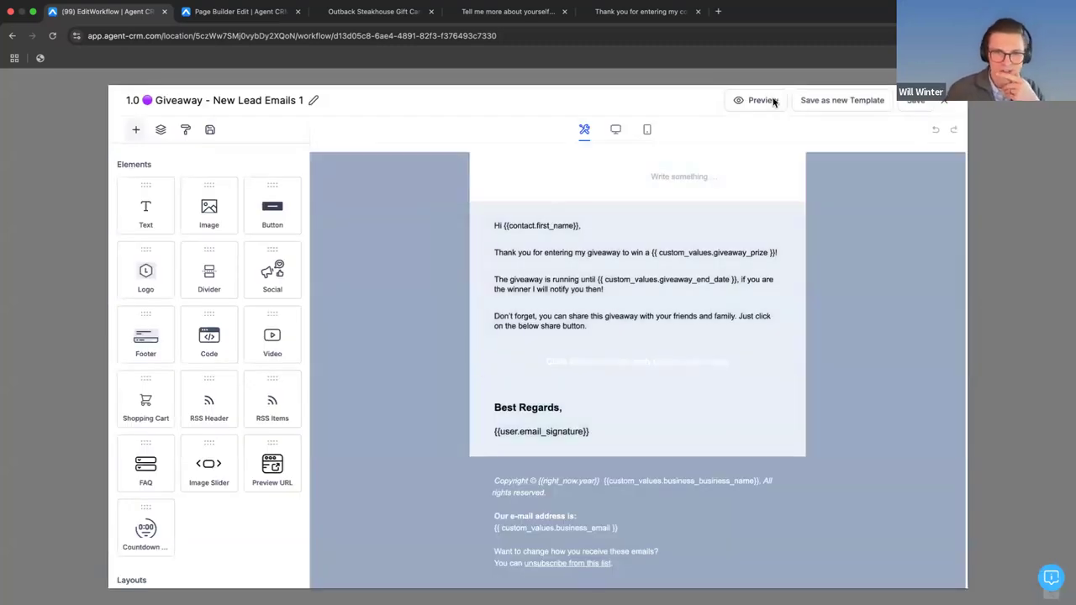
click(761, 100)
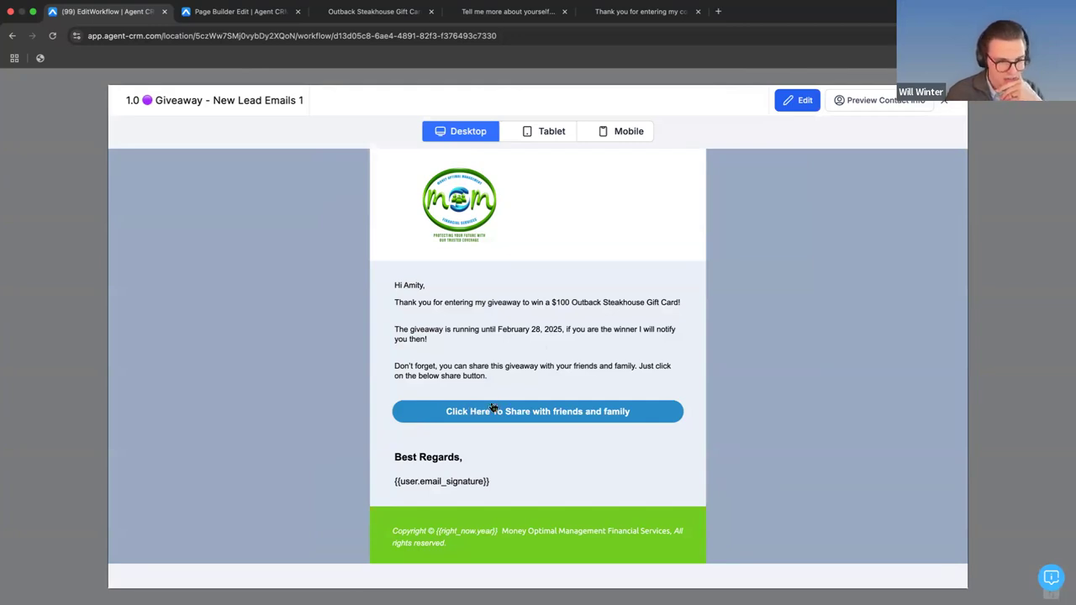
scroll(485, 418, down, 2)
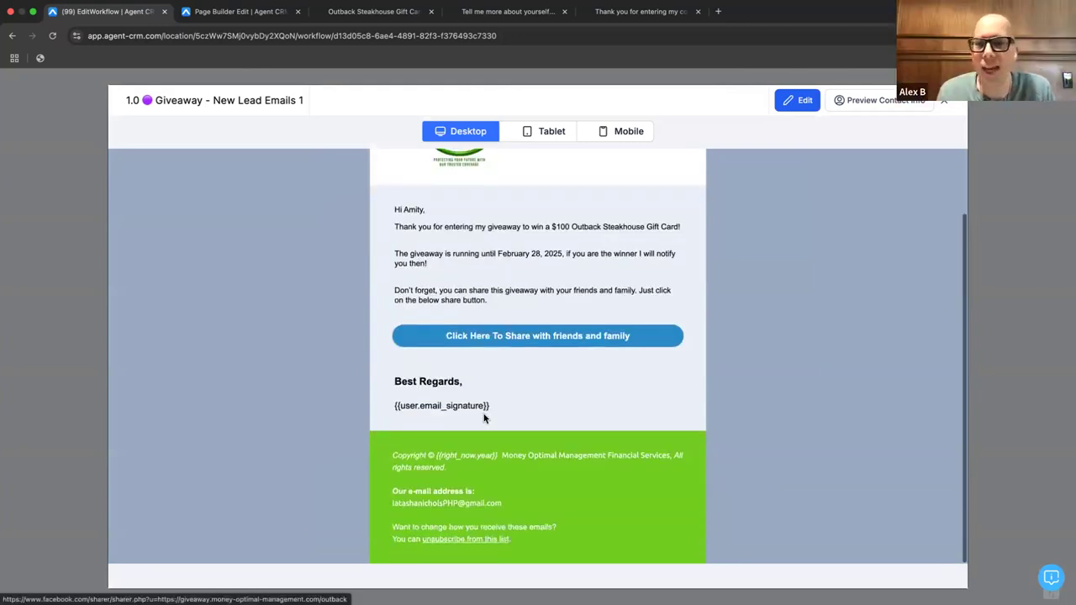
scroll(485, 418, up, 2)
scroll(485, 418, down, 1)
scroll(485, 418, up, 1)
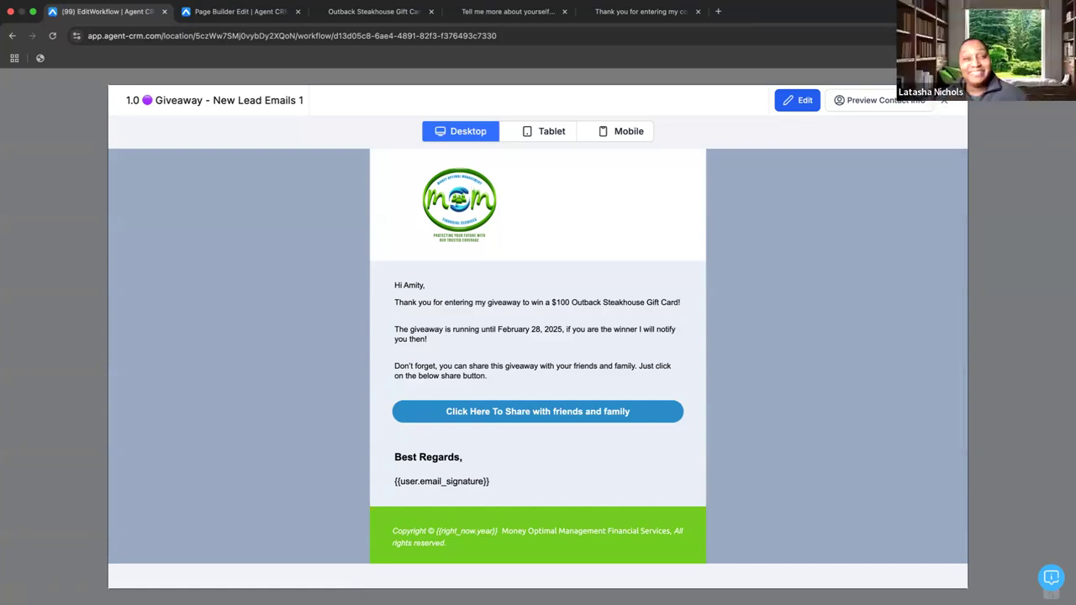
click(944, 100)
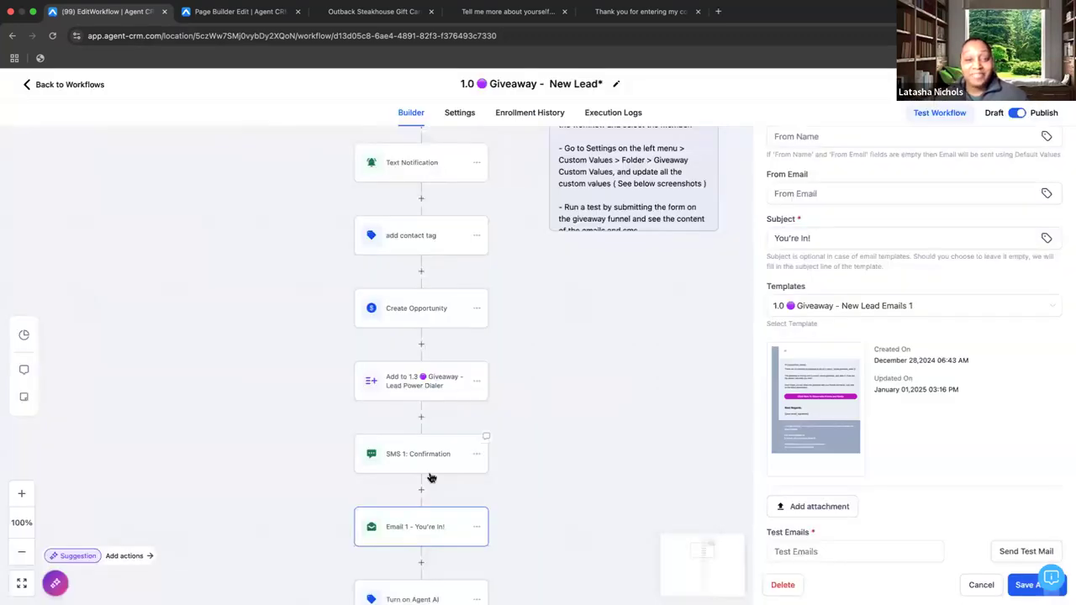
Step: Reopen the New Lead Emails 1 template for editing and highlight its body paragraphs
scroll(429, 480, down, 1)
scroll(416, 490, down, 1)
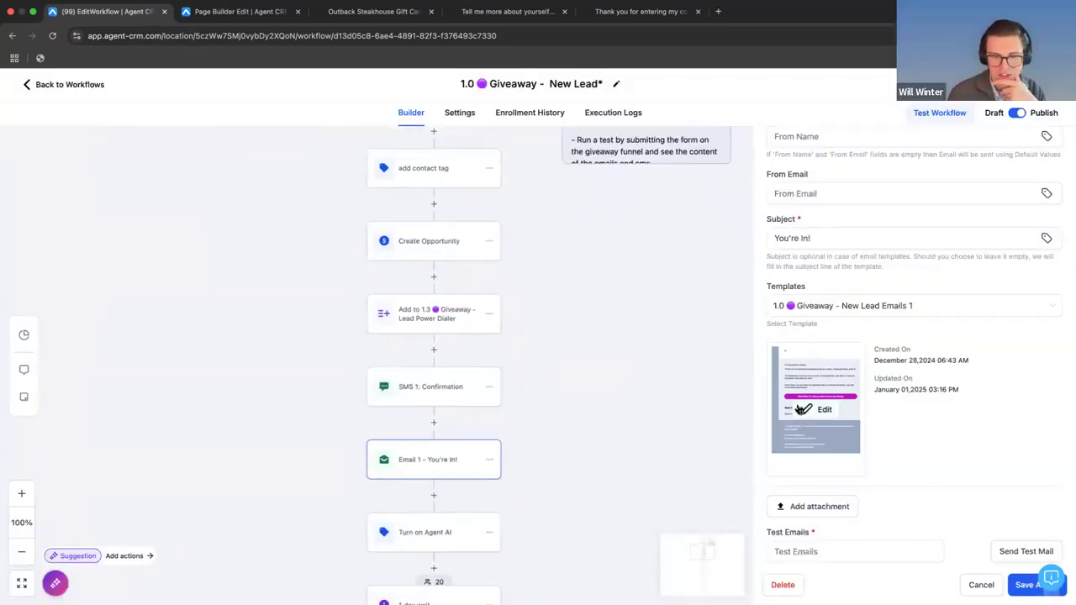
click(804, 432)
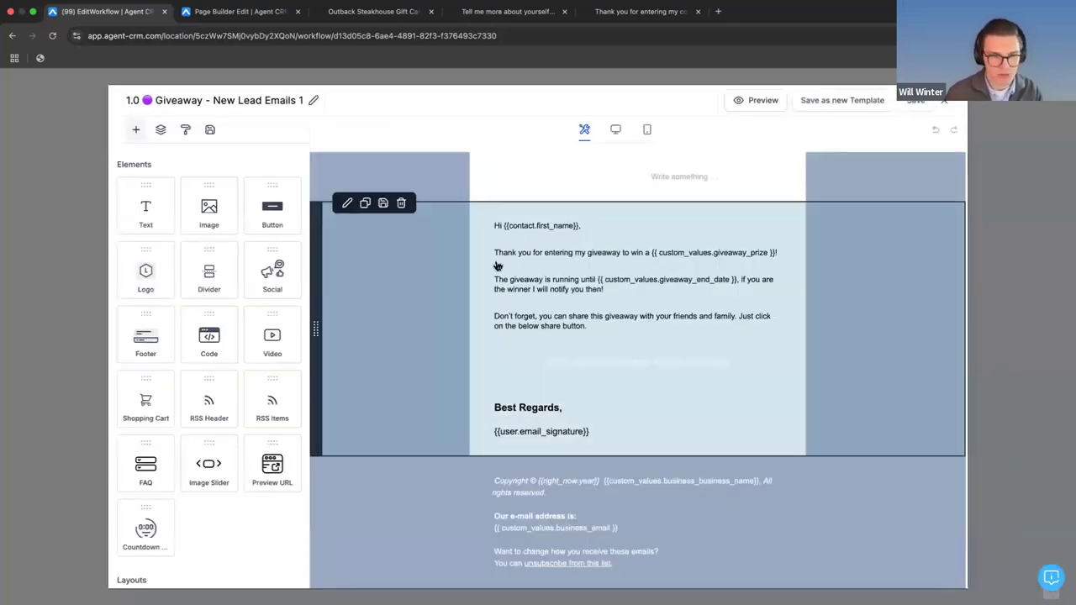
drag(502, 250, 646, 318)
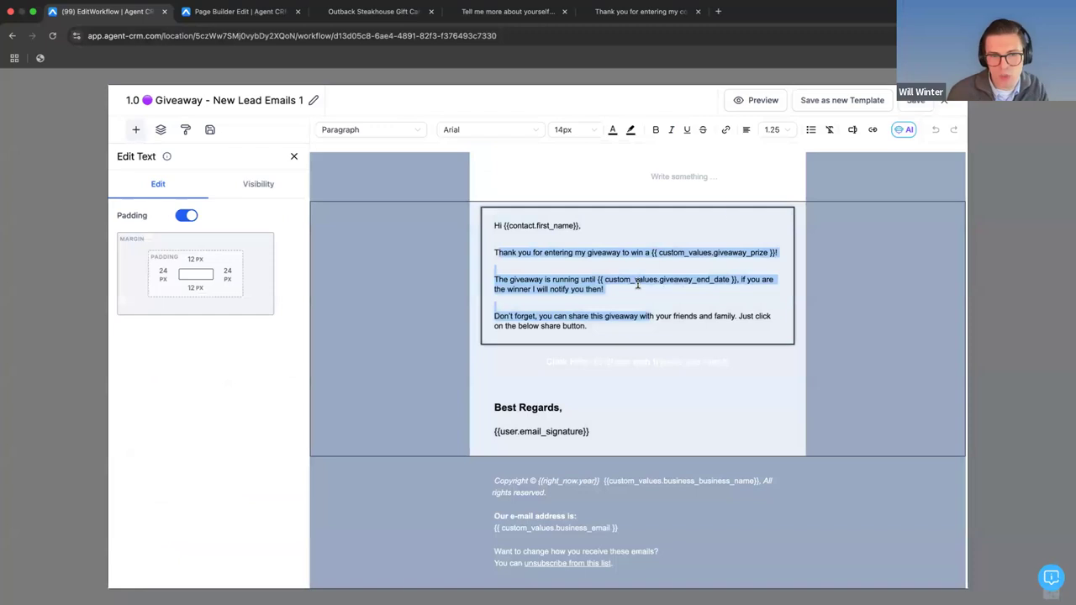
click(637, 288)
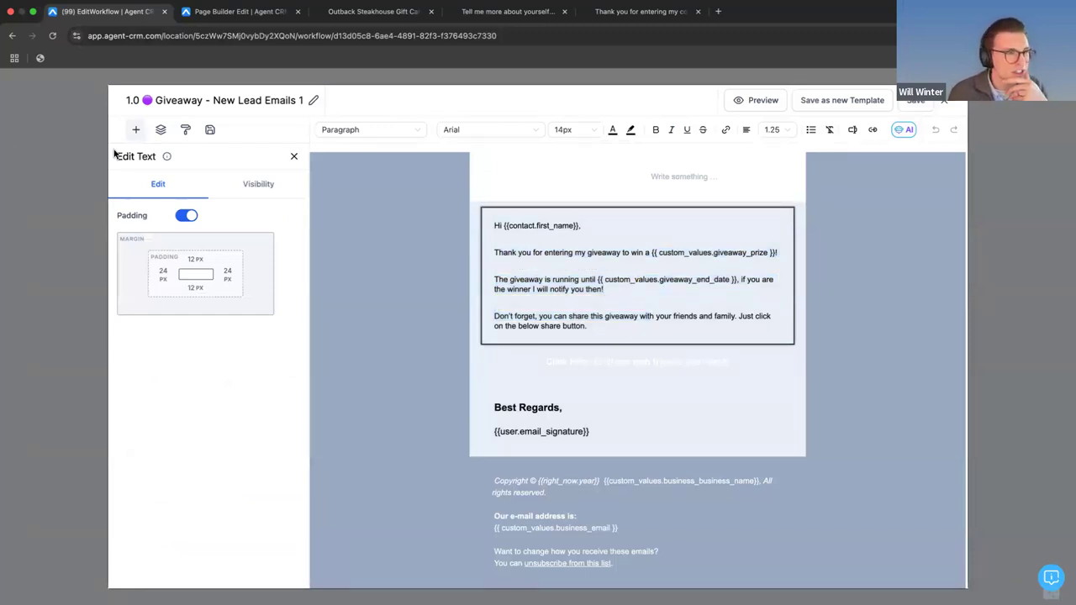
Step: Try an image block below the email signature, delete it and leave the template editor
click(136, 130)
drag(209, 206, 600, 387)
click(563, 483)
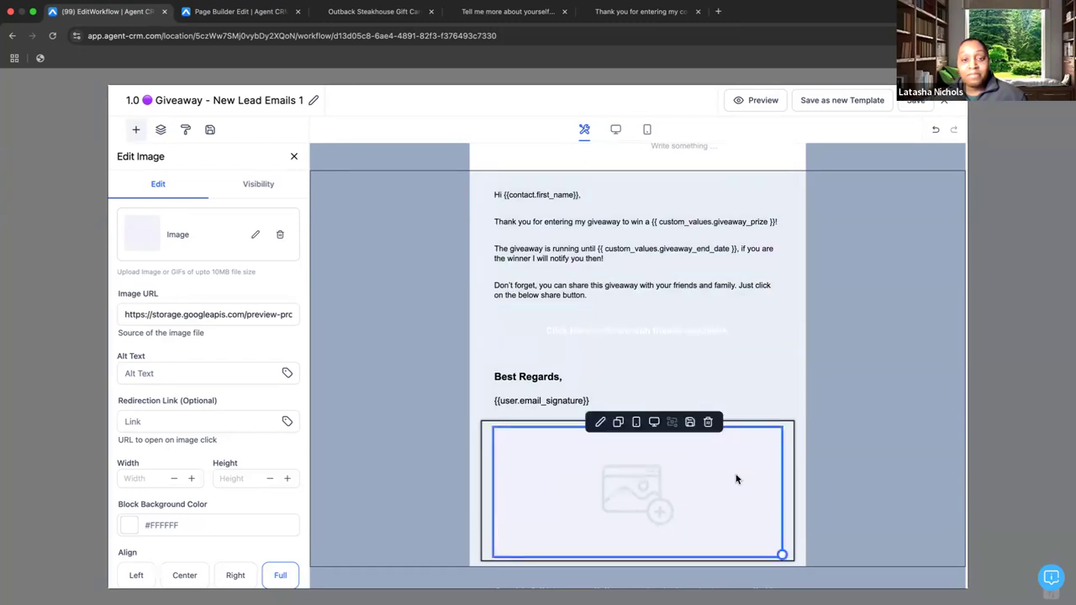
scroll(735, 475, down, 3)
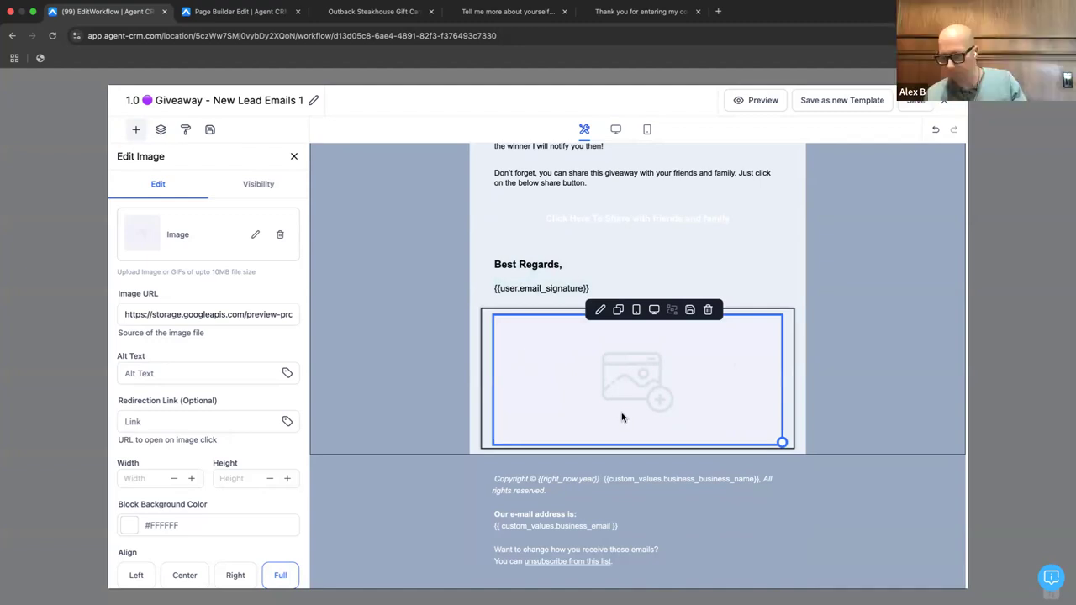
click(708, 310)
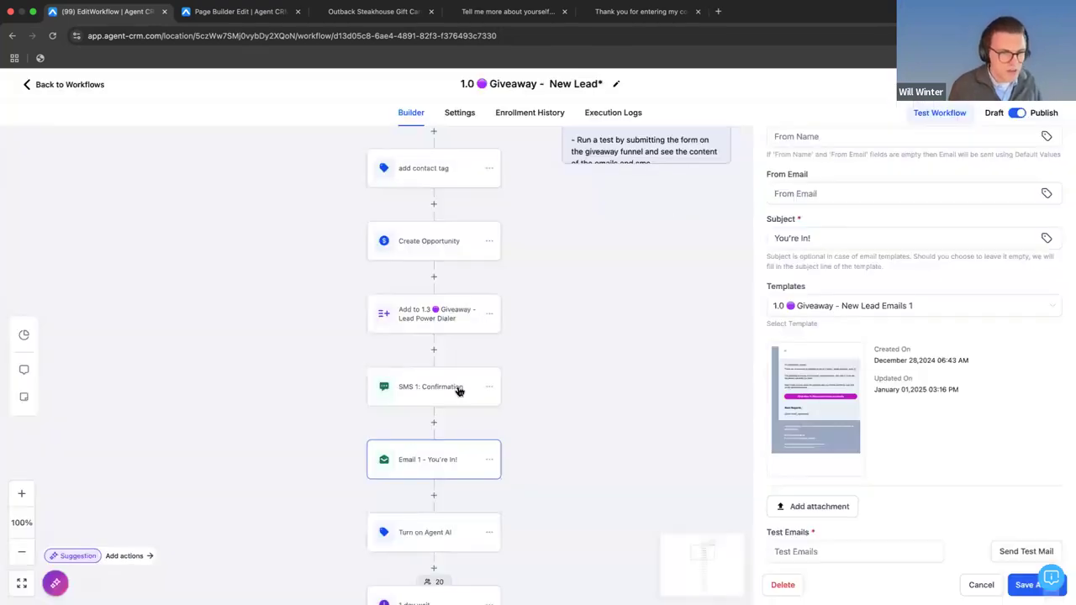
Step: Open the "Email 2 - I want to introduce myself" action and preview its template, highlighting the agent's title and experience text
drag(395, 528, 414, 444)
drag(434, 507, 439, 457)
scroll(451, 467, down, 2)
click(452, 444)
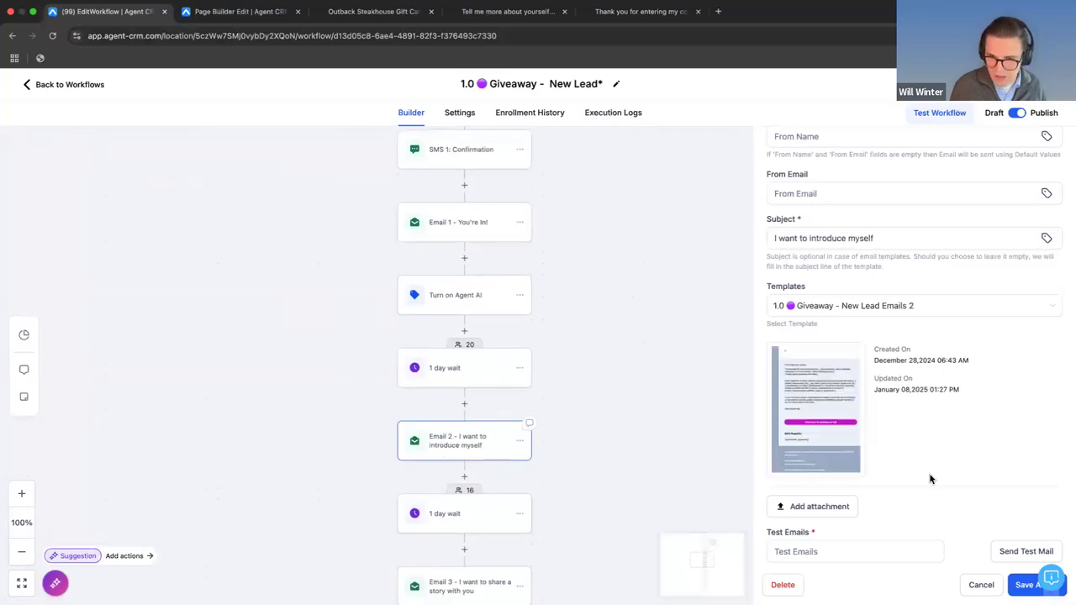
click(813, 413)
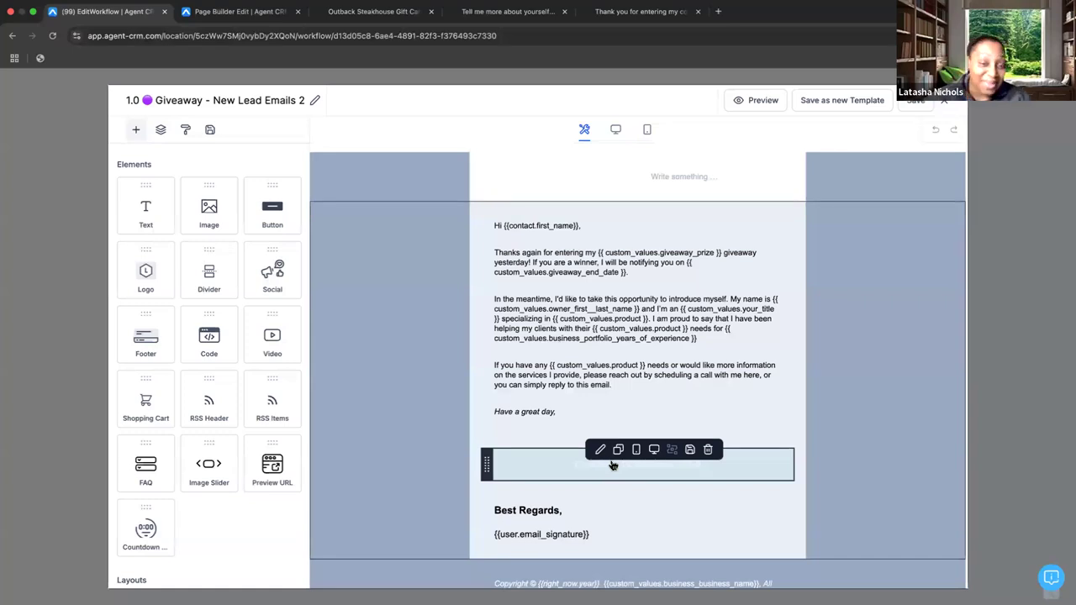
click(760, 100)
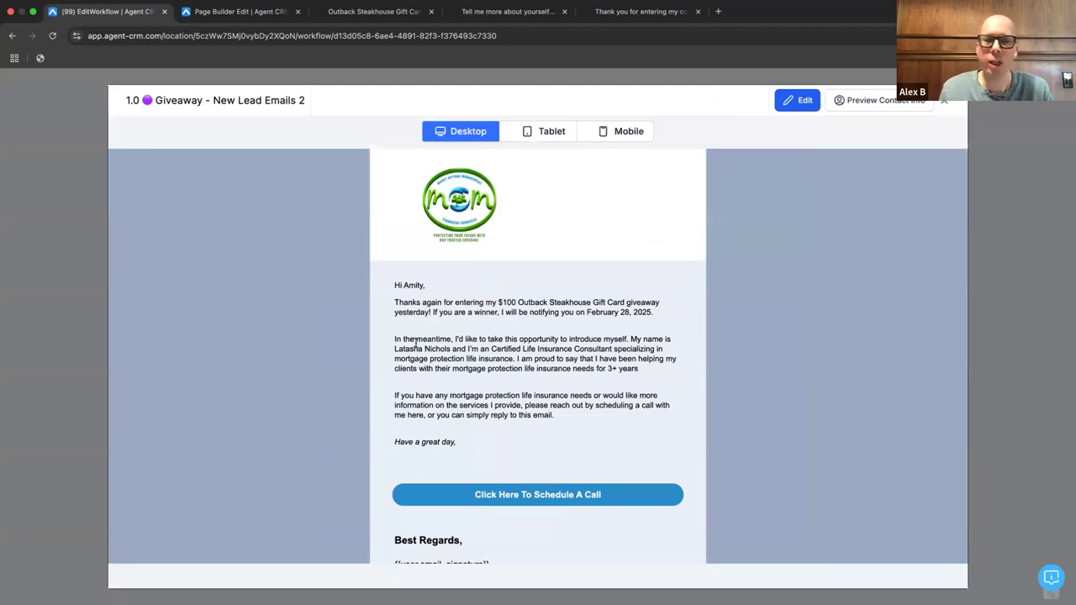
drag(465, 351, 652, 374)
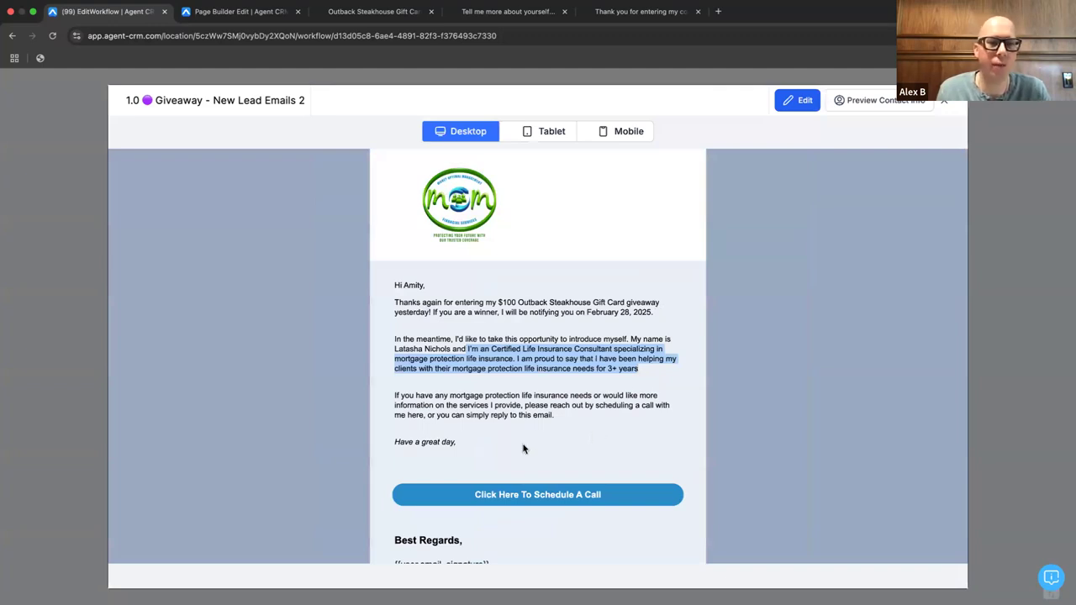
scroll(523, 449, down, 5)
scroll(523, 449, up, 5)
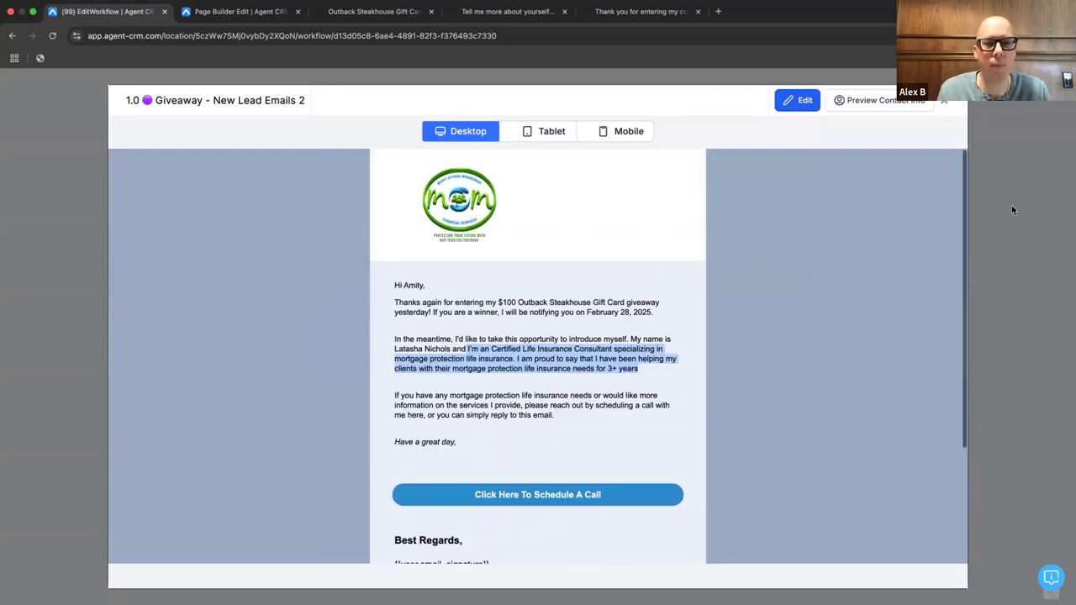
click(945, 107)
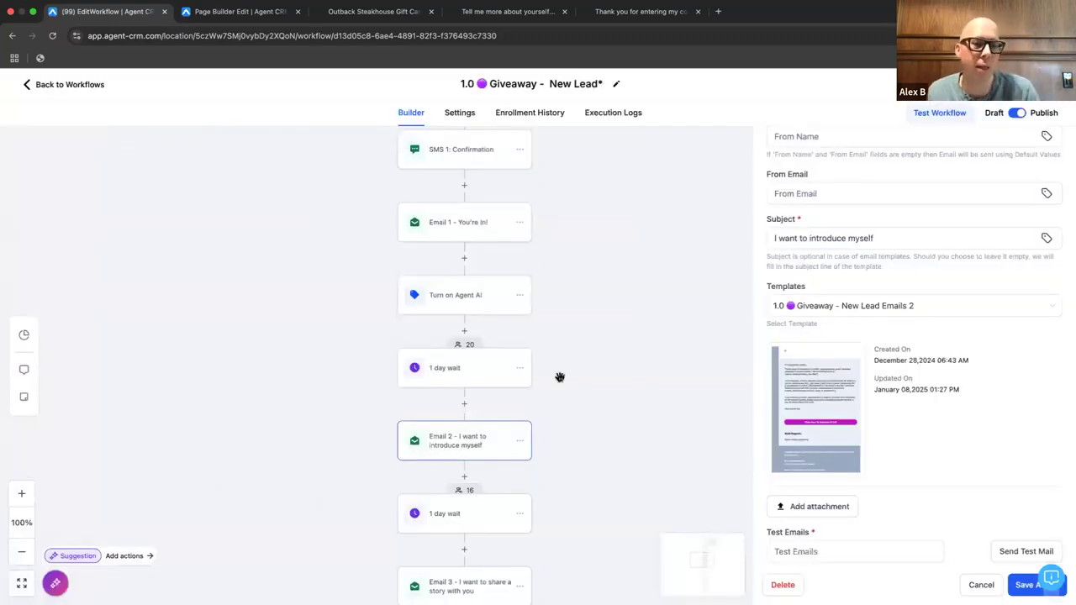
Step: Open the "Email 3 - I want to share a story with you" action and preview its New Lead Emails 3 template
scroll(560, 377, down, 3)
click(468, 480)
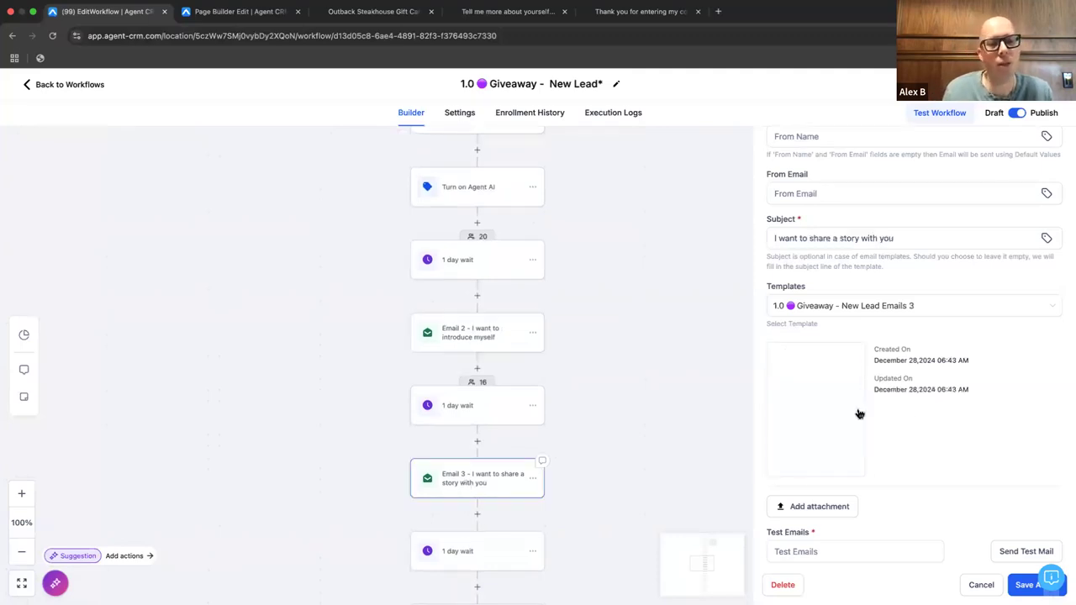
click(815, 411)
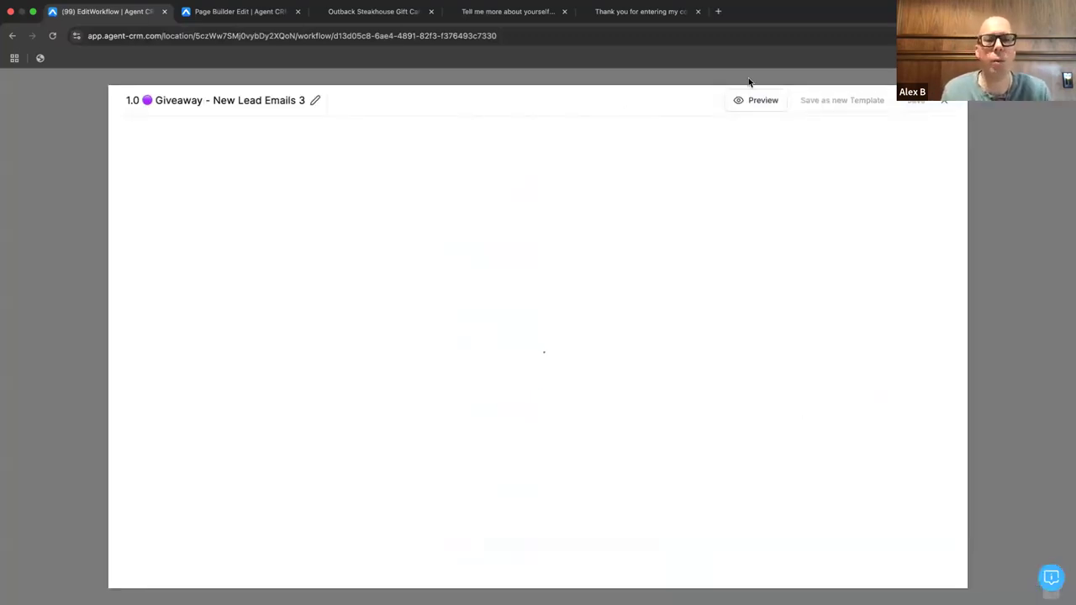
click(756, 100)
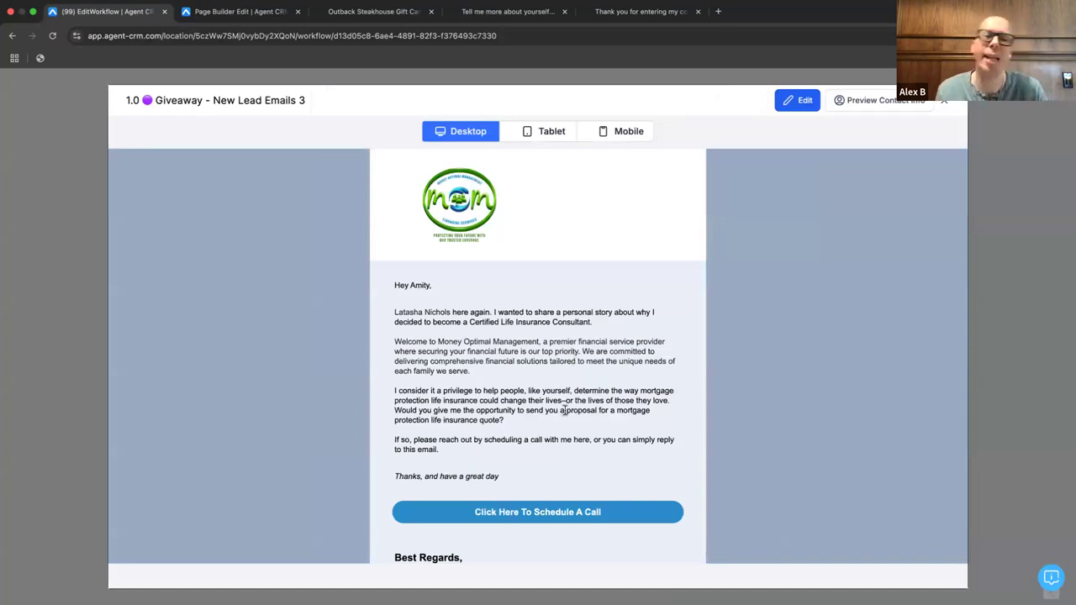
Step: Read through the rest of the New Lead Emails 3 template preview and close it
scroll(565, 410, down, 3)
scroll(565, 410, up, 3)
click(945, 101)
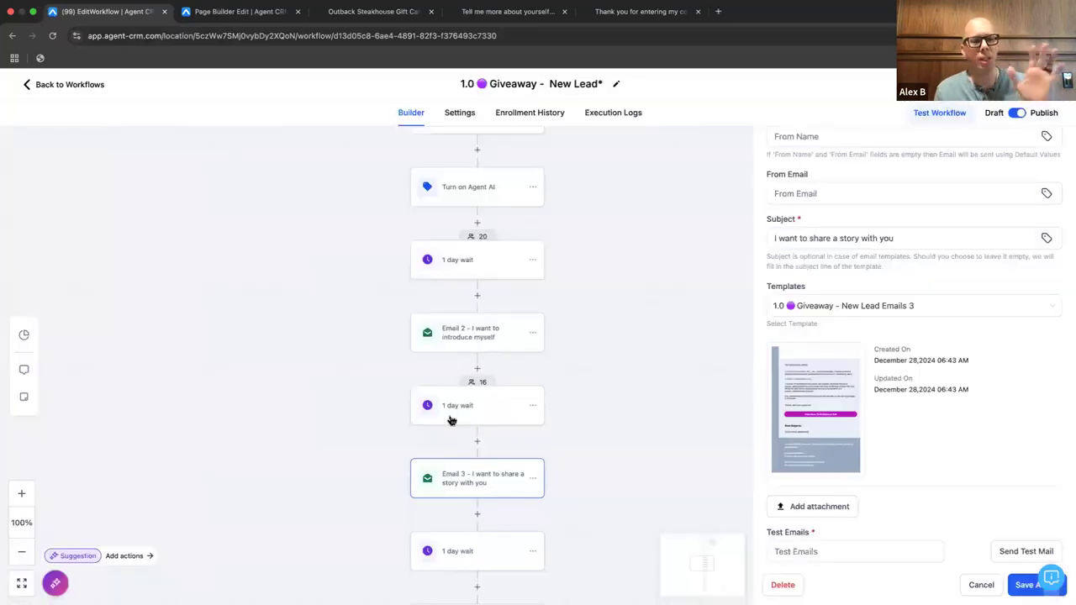
Step: Open the "Email 4 - Have you heard?" action, preview its New Lead Emails 4 template, highlight the client testimonial quote and close the preview
scroll(449, 438, down, 3)
scroll(451, 436, down, 1)
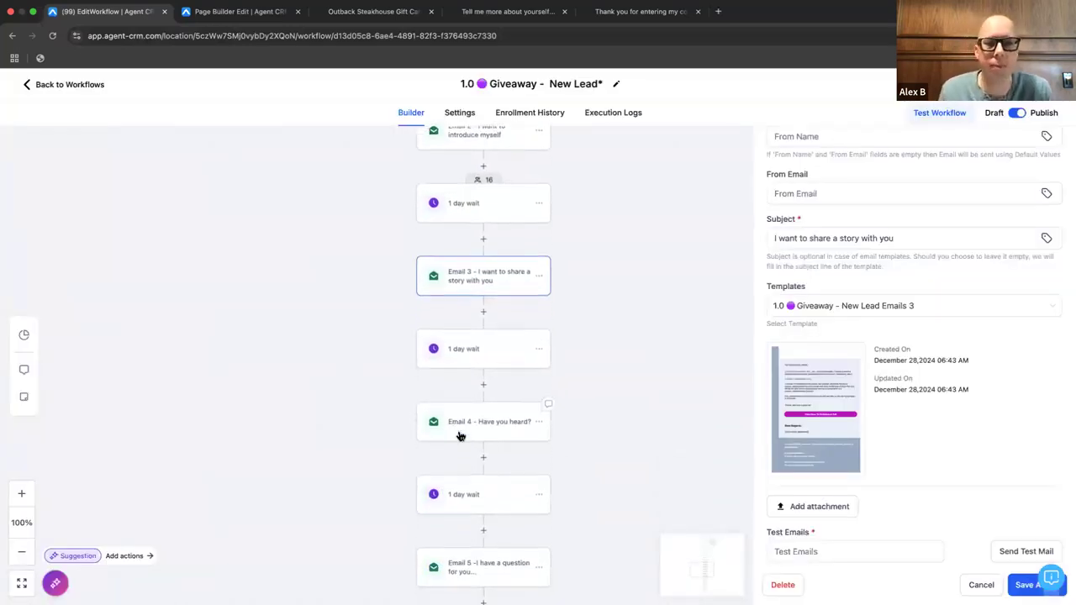
click(461, 434)
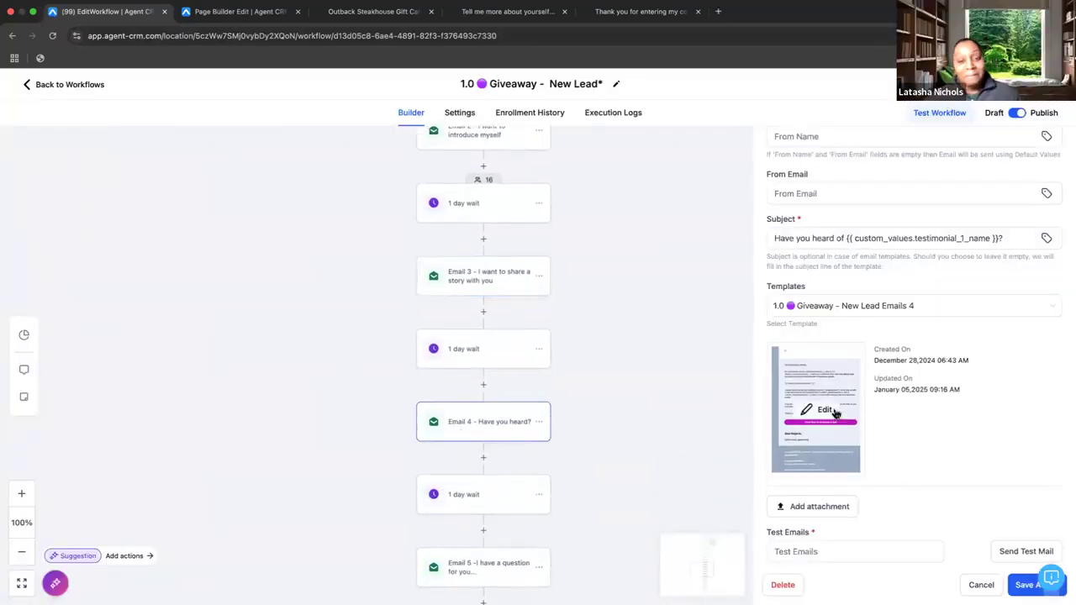
click(832, 412)
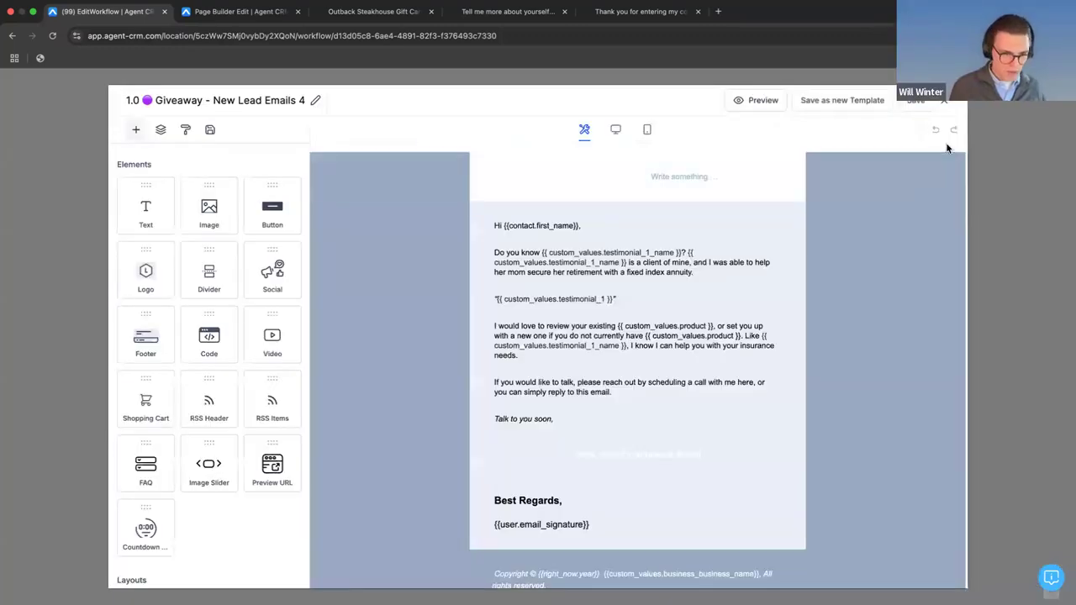
click(740, 101)
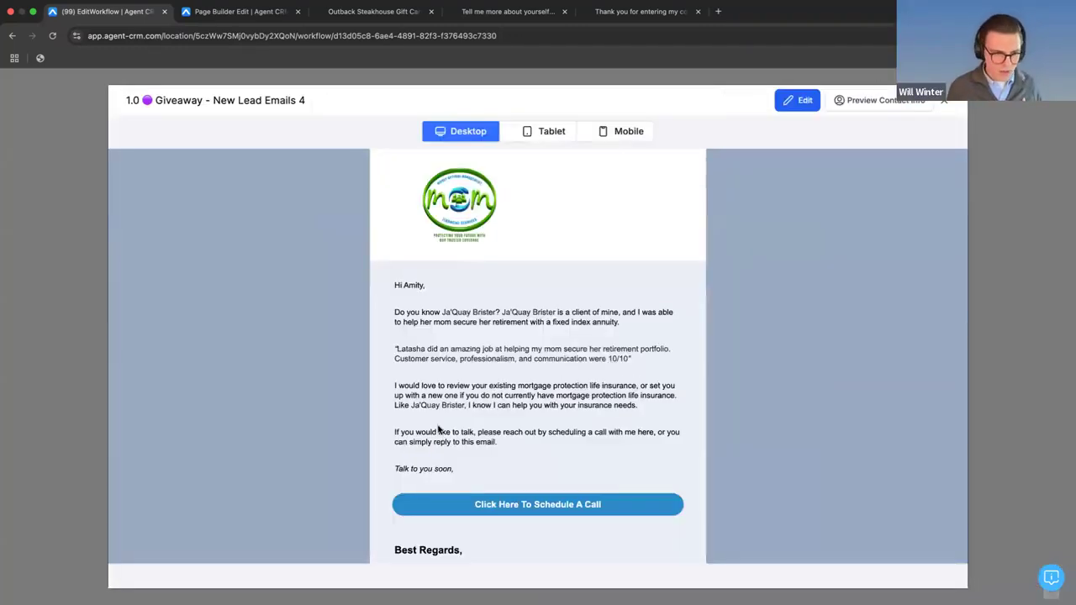
drag(639, 361, 394, 349)
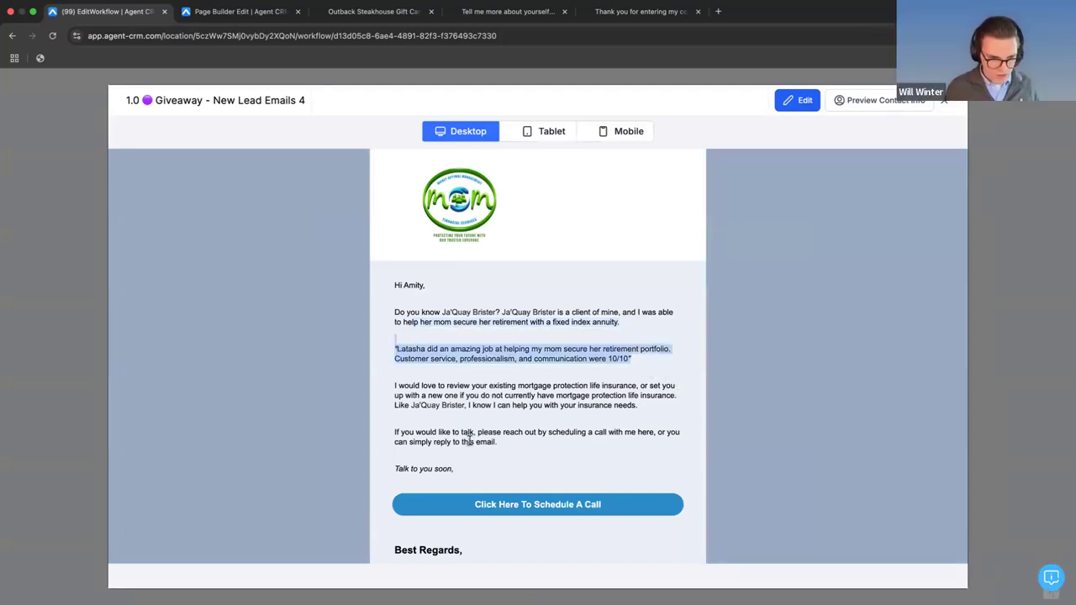
scroll(469, 437, down, 3)
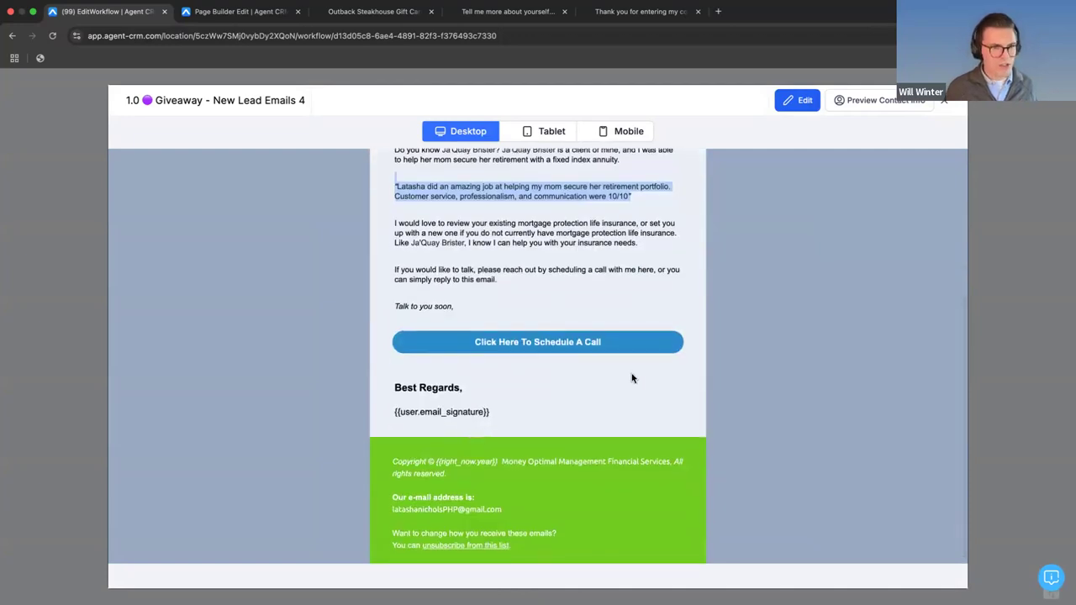
scroll(632, 378, up, 2)
click(395, 271)
mouse_move(395, 271)
mouse_down()
mouse_move(651, 293)
mouse_move(397, 264)
mouse_up()
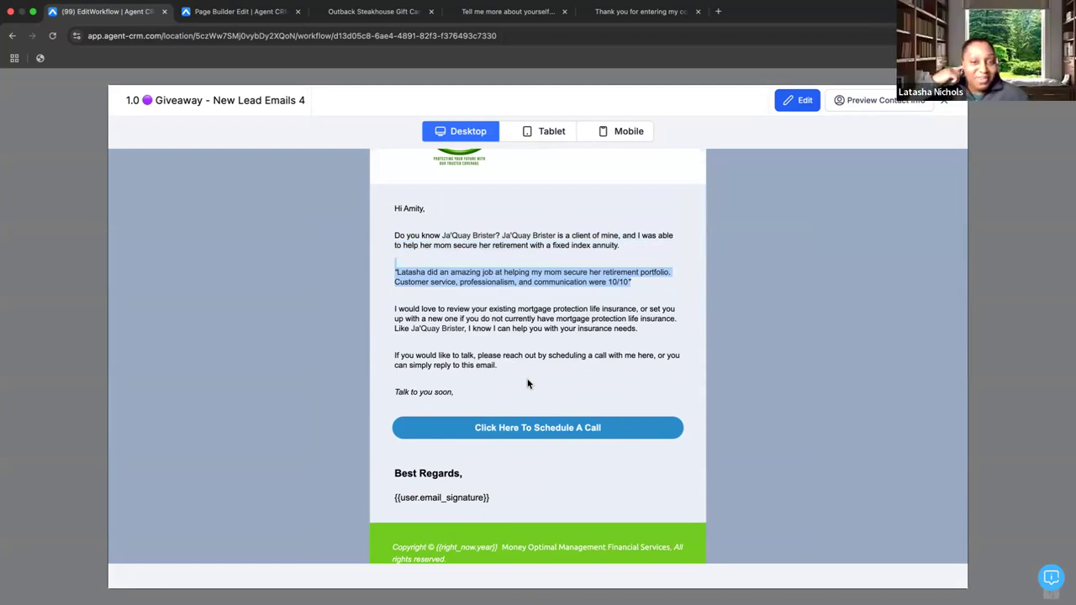
scroll(538, 267, up, 2)
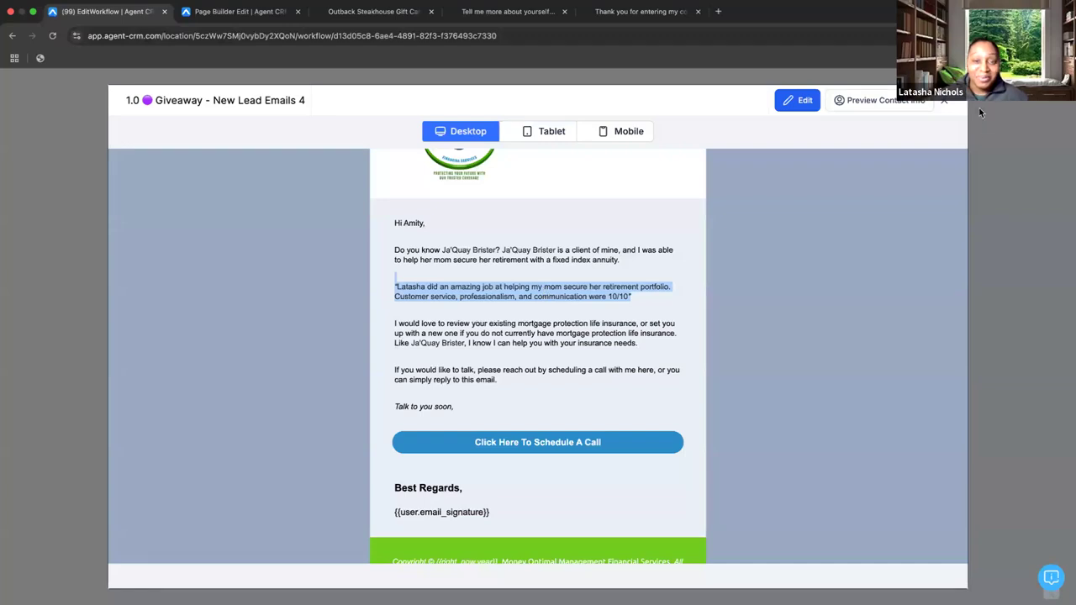
click(945, 102)
Step: View the New Lead Emails 5 template from the "Email 5 - I have a question for you..." action and close it
click(481, 453)
click(822, 412)
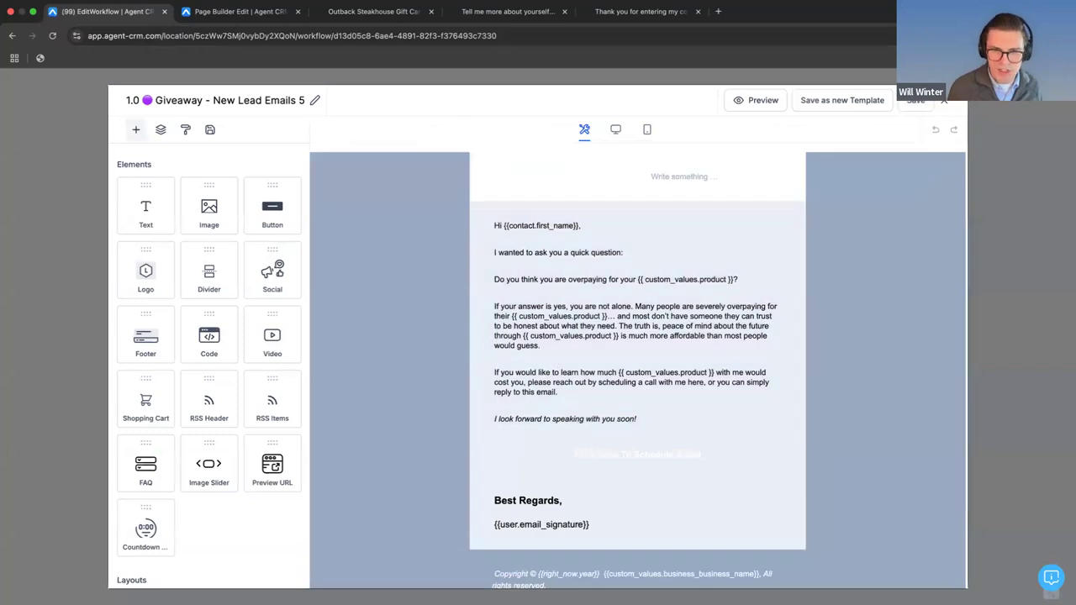
click(944, 102)
Step: Open the SMS 2 action that follows Email 6 to view its message
scroll(446, 509, down, 2)
scroll(502, 420, down, 2)
click(479, 409)
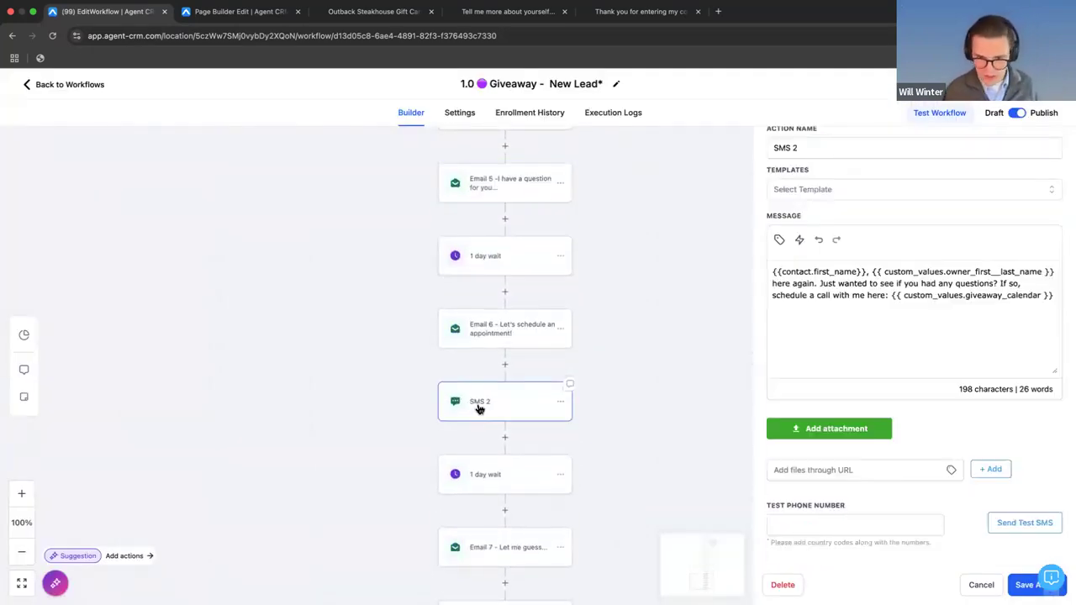
Step: Examine the whole New Lead workflow sequence, from its opening actions through the daily waits, emails and texts to the end
scroll(554, 419, down, 1)
scroll(553, 419, down, 5)
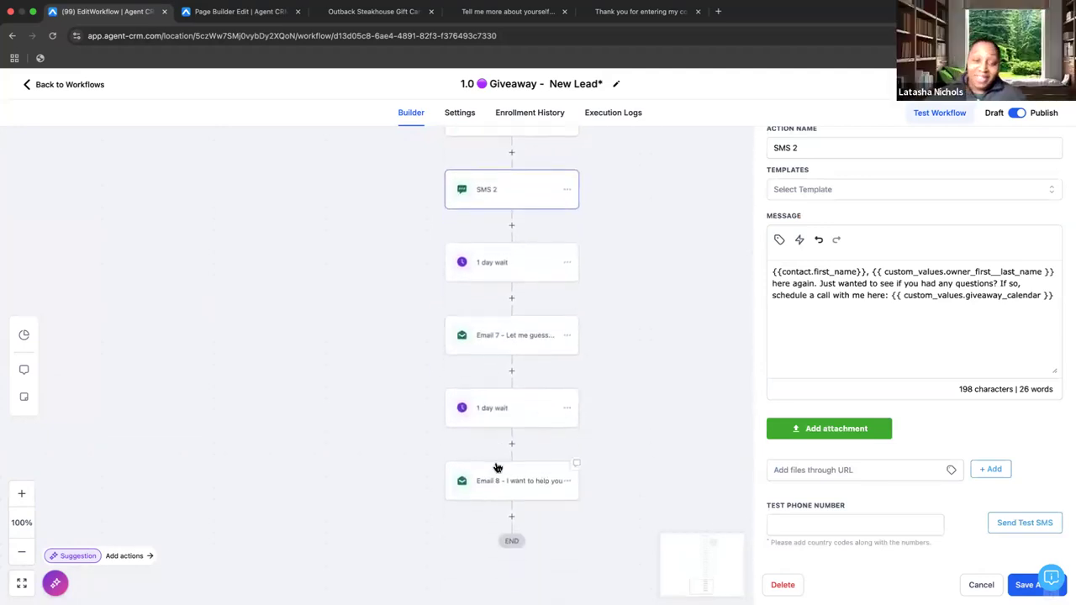
scroll(526, 298, down, 6)
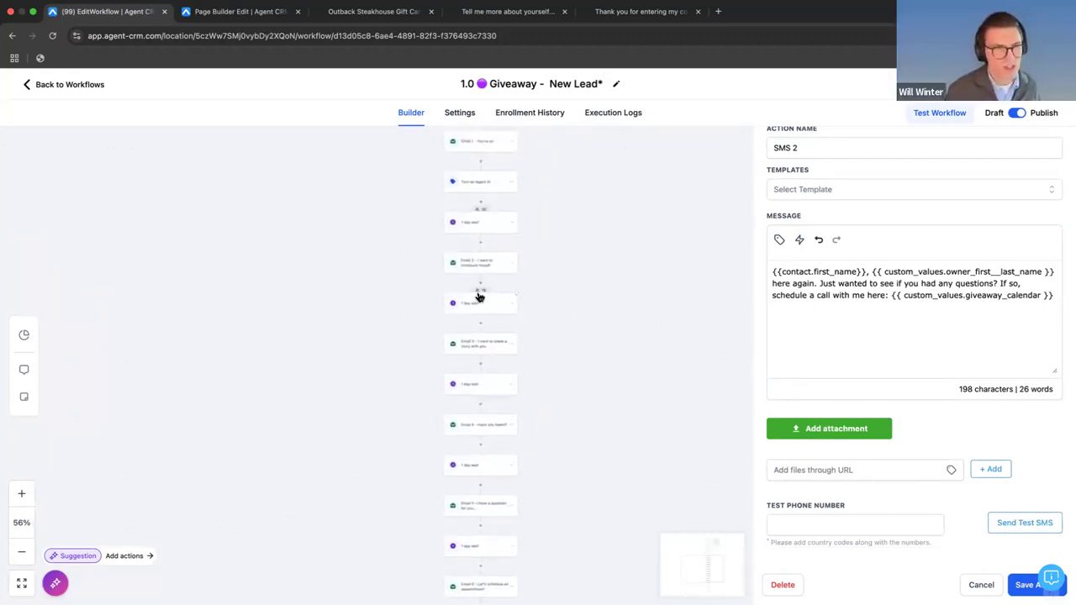
scroll(481, 296, up, 8)
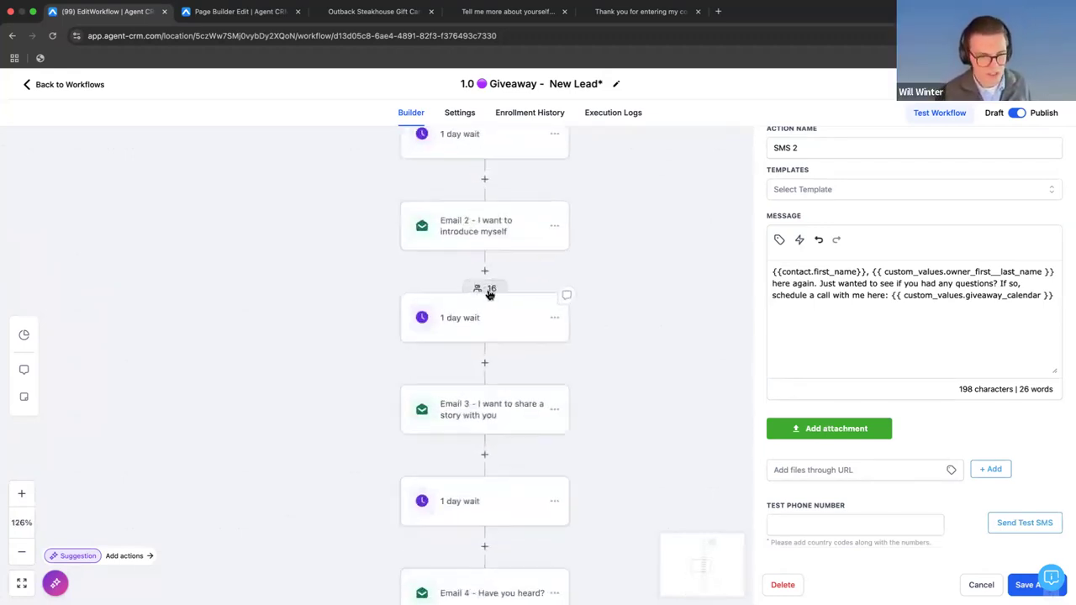
scroll(489, 293, down, 4)
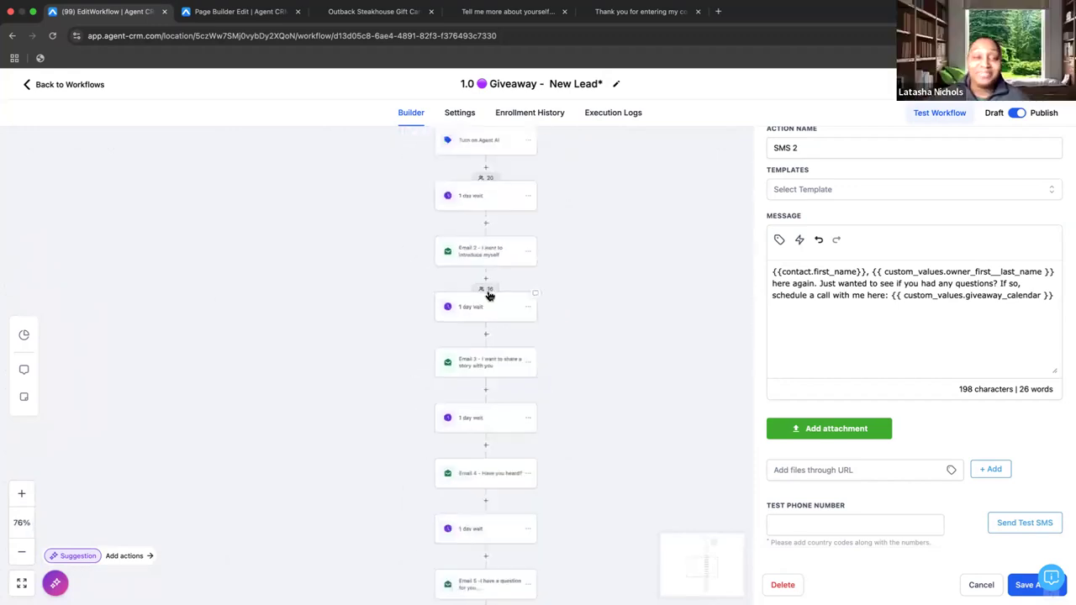
scroll(490, 294, up, 3)
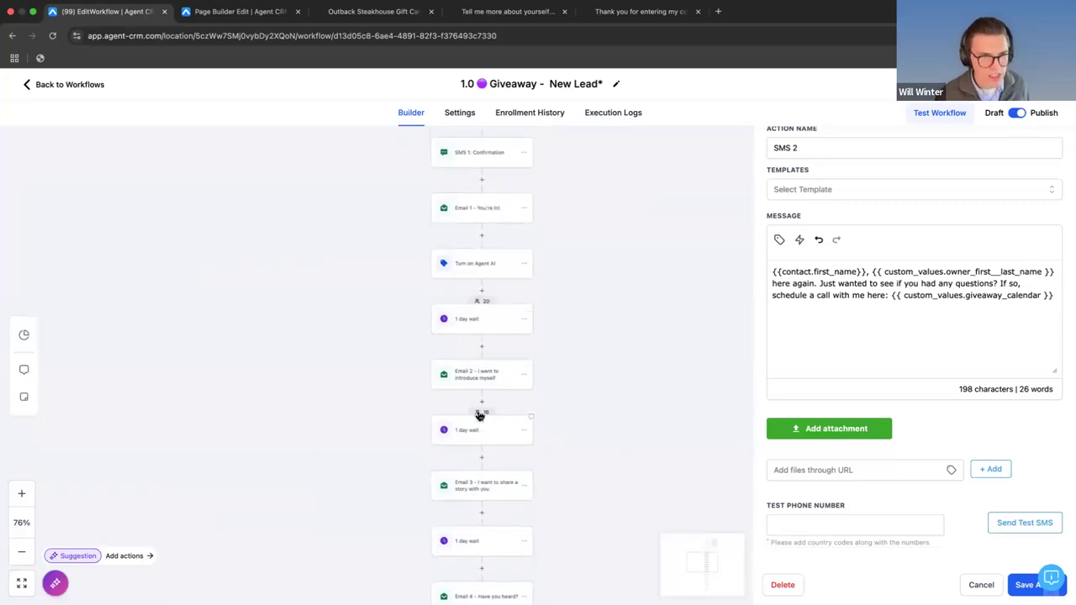
scroll(480, 415, up, 6)
scroll(478, 410, up, 5)
scroll(479, 415, down, 8)
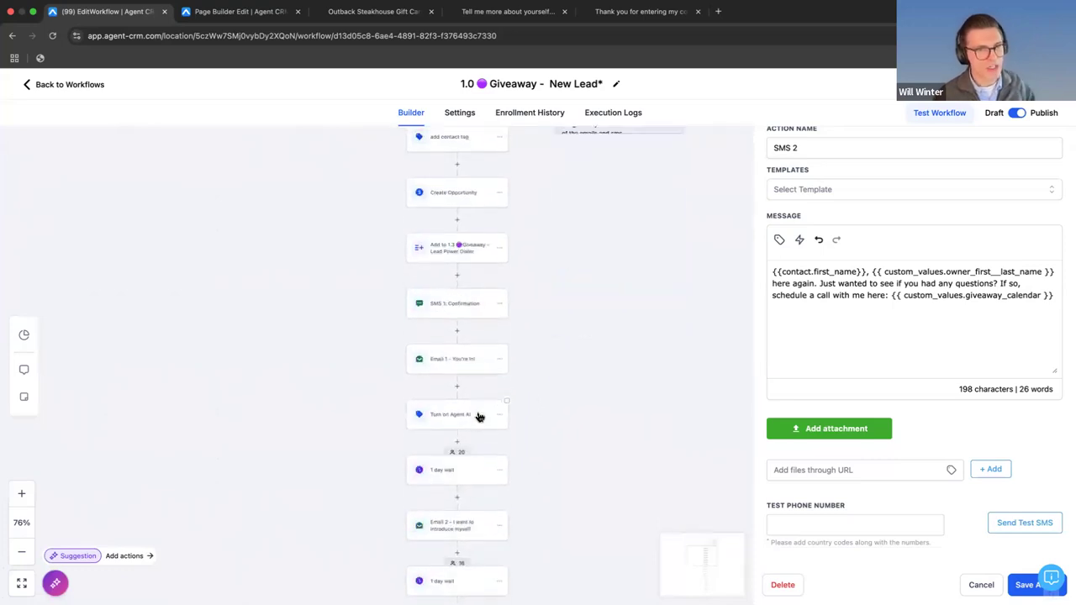
scroll(472, 306, down, 3)
scroll(466, 382, down, 2)
scroll(495, 362, down, 1)
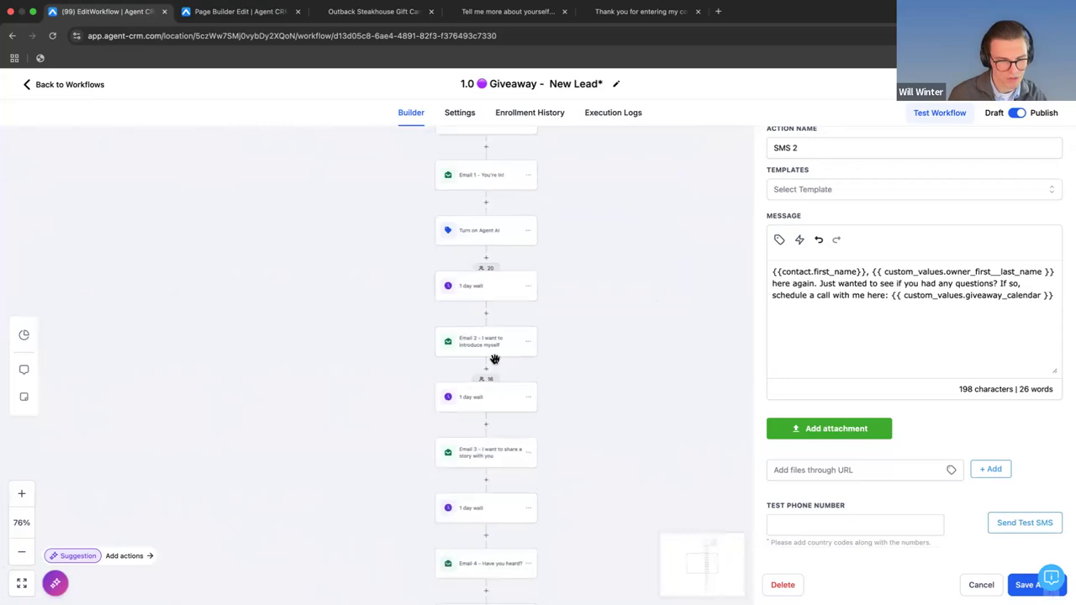
scroll(495, 348, down, 2)
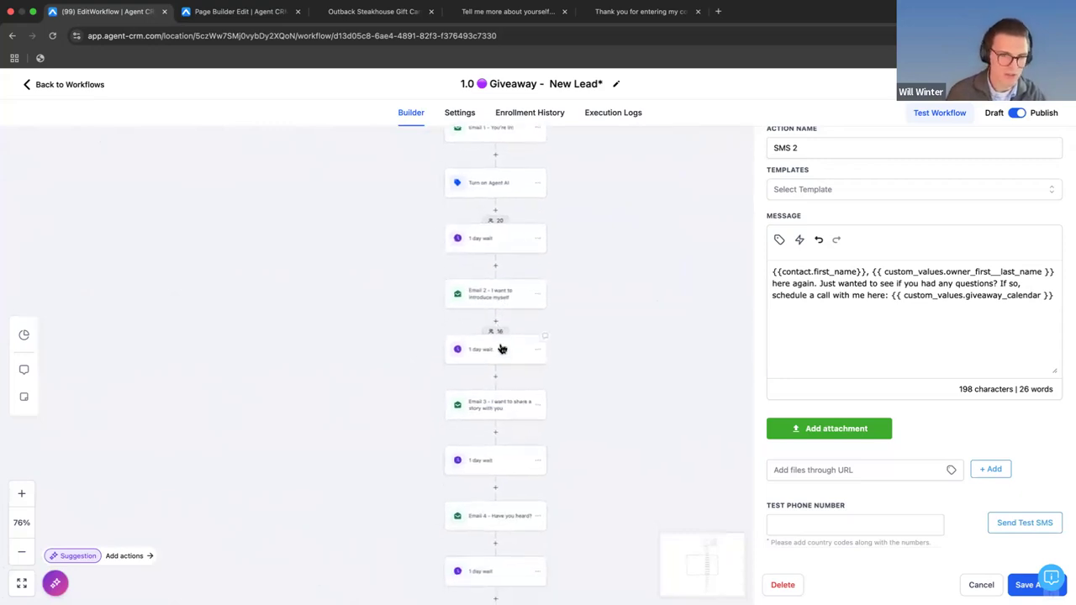
scroll(497, 348, down, 3)
scroll(501, 348, down, 2)
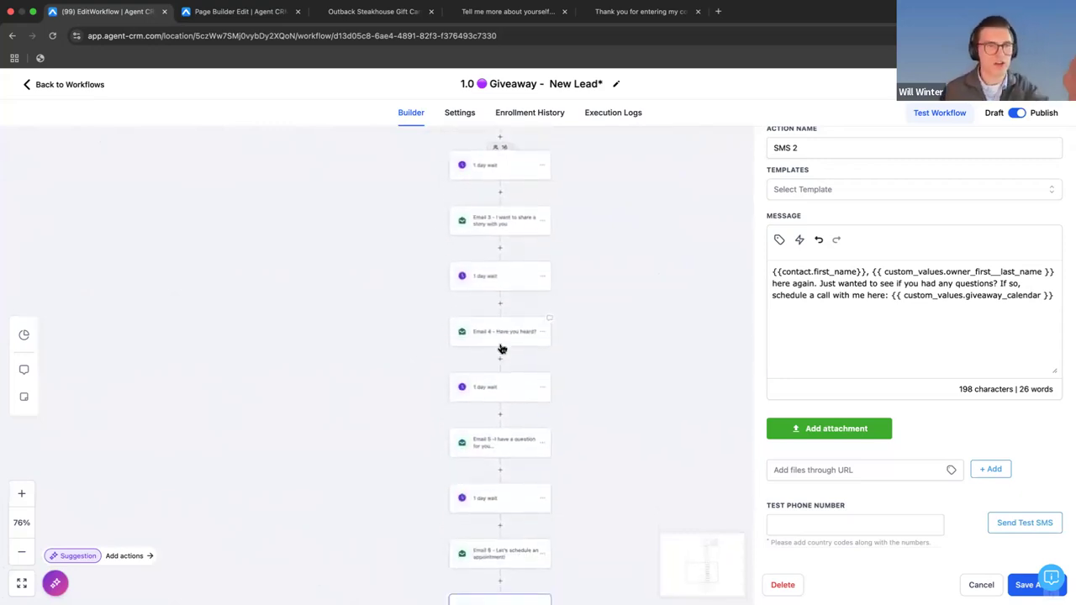
scroll(499, 338, down, 2)
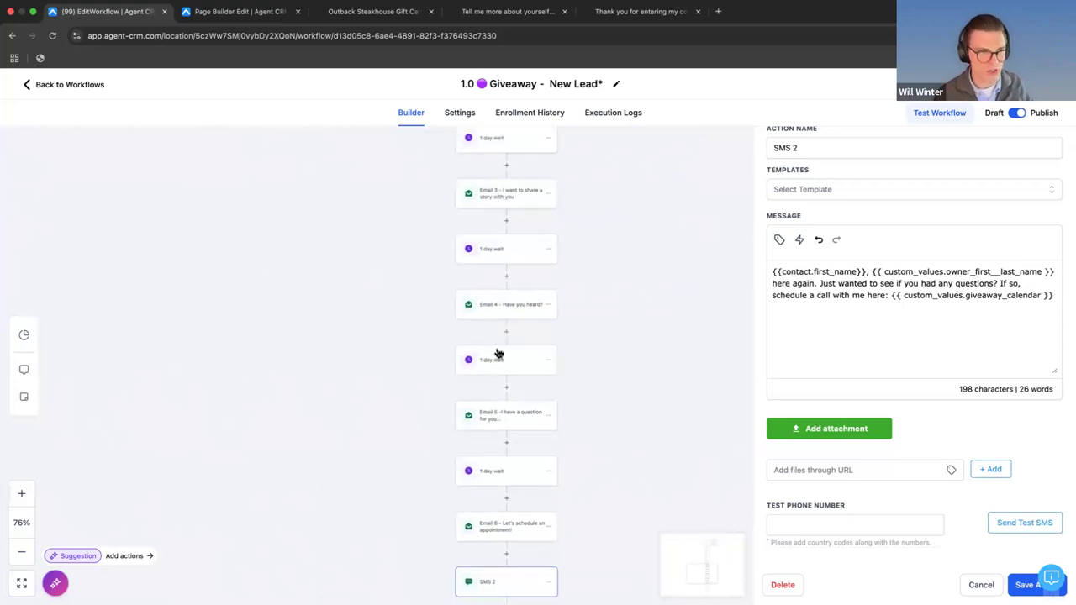
scroll(466, 452, down, 2)
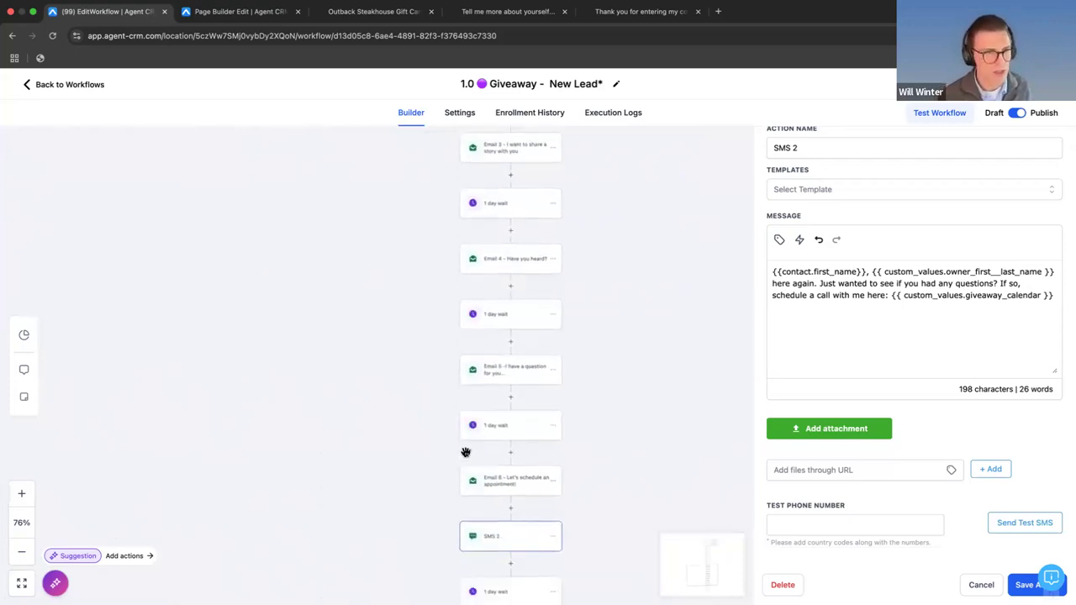
scroll(429, 180, down, 1)
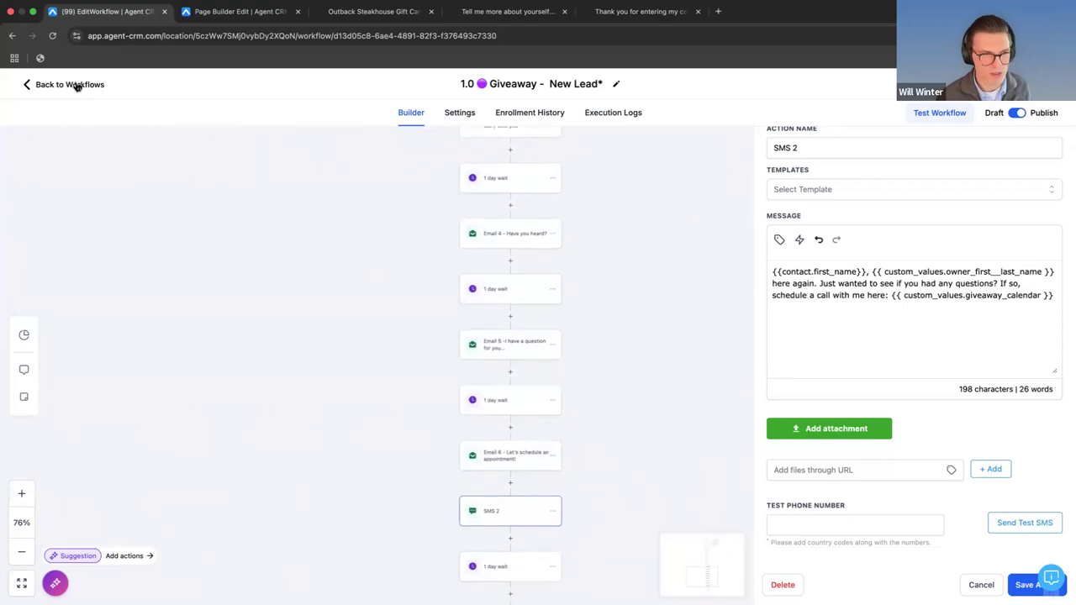
Step: Open the "1.1 Giveaway - Hot Transfer" workflow from the workflow list, view its Call action settings and return to the list
click(52, 85)
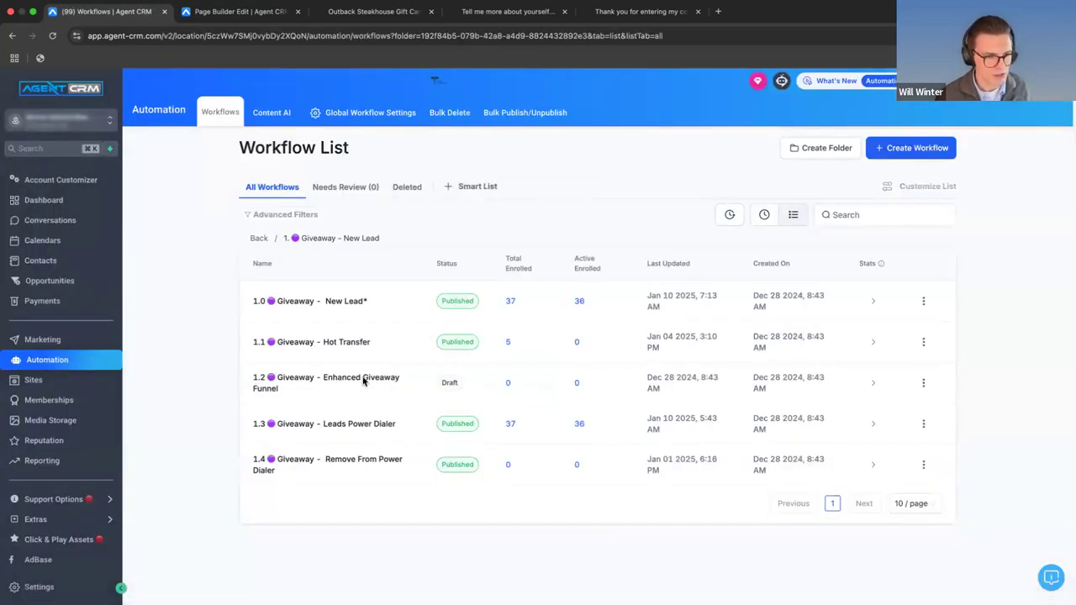
click(314, 346)
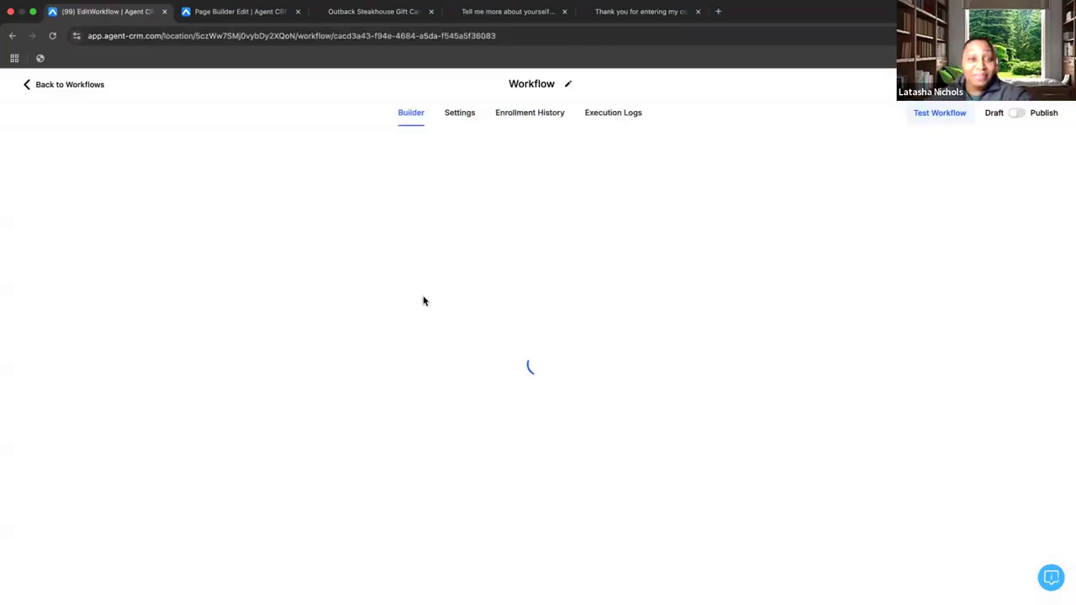
click(533, 285)
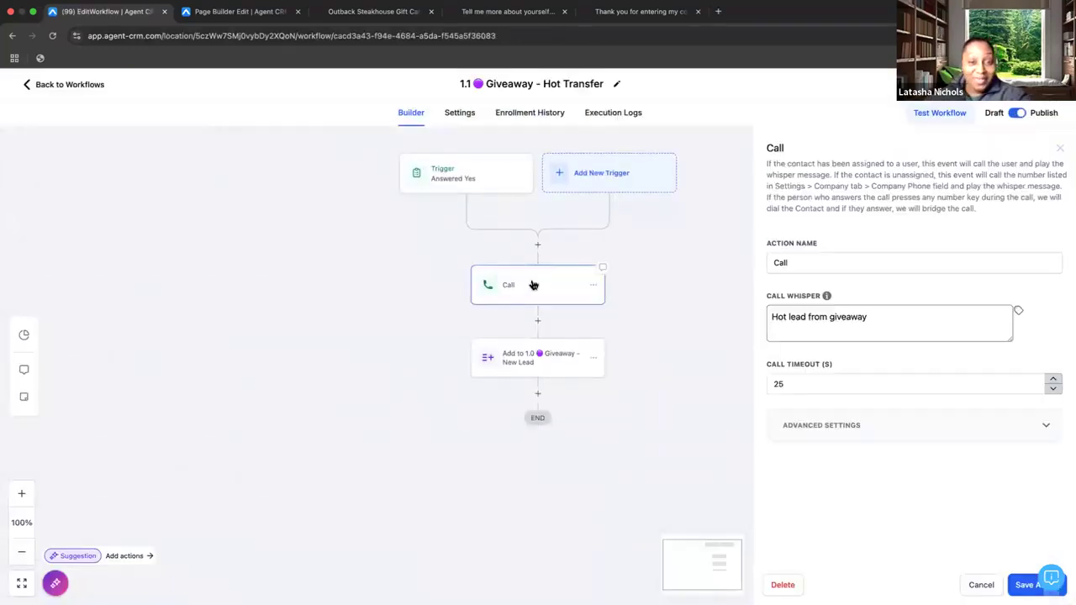
click(1060, 148)
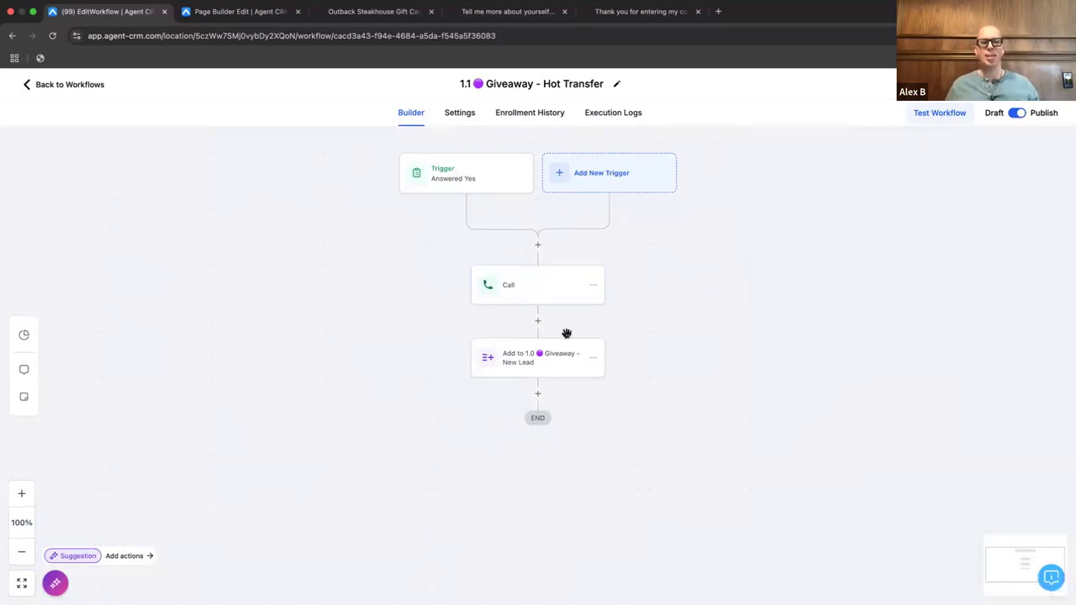
click(71, 85)
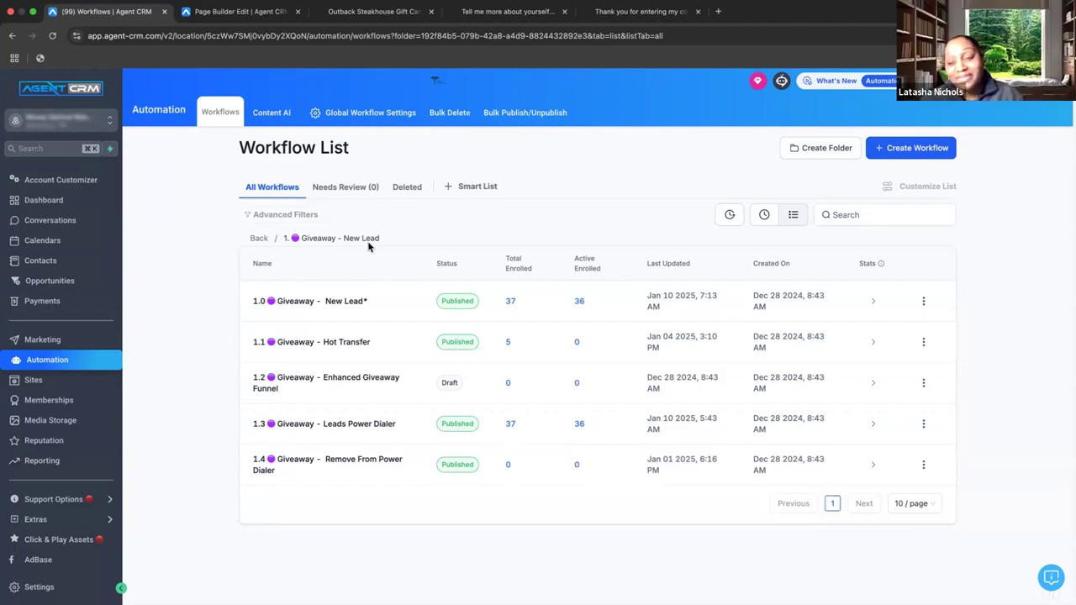
Step: Show the Giveaway Leads pipeline in Opportunities and look through its stages and the All Leads cards
mouse_move(402, 586)
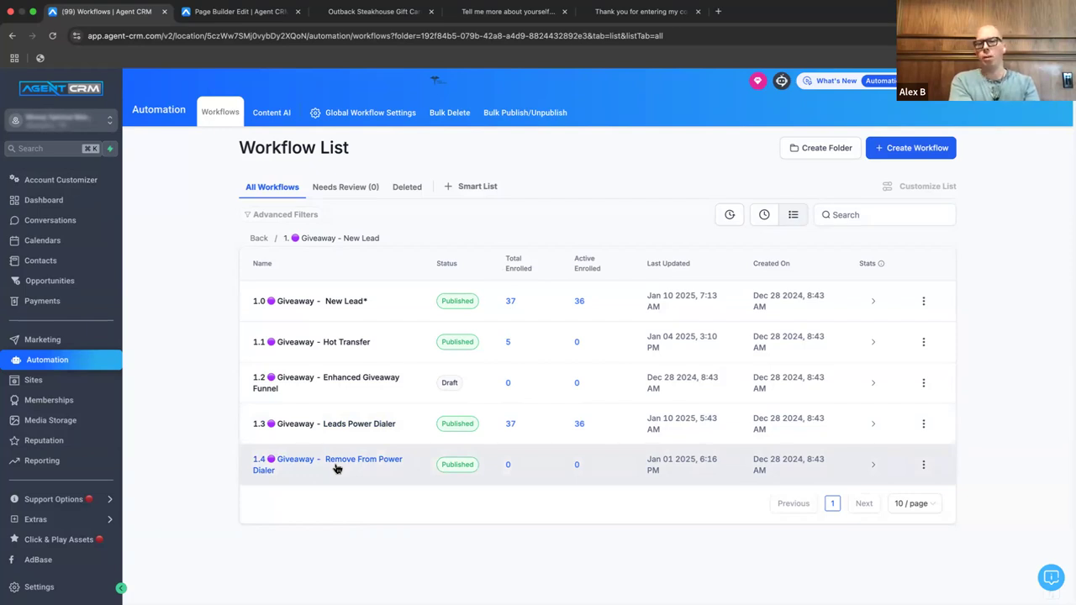
click(76, 290)
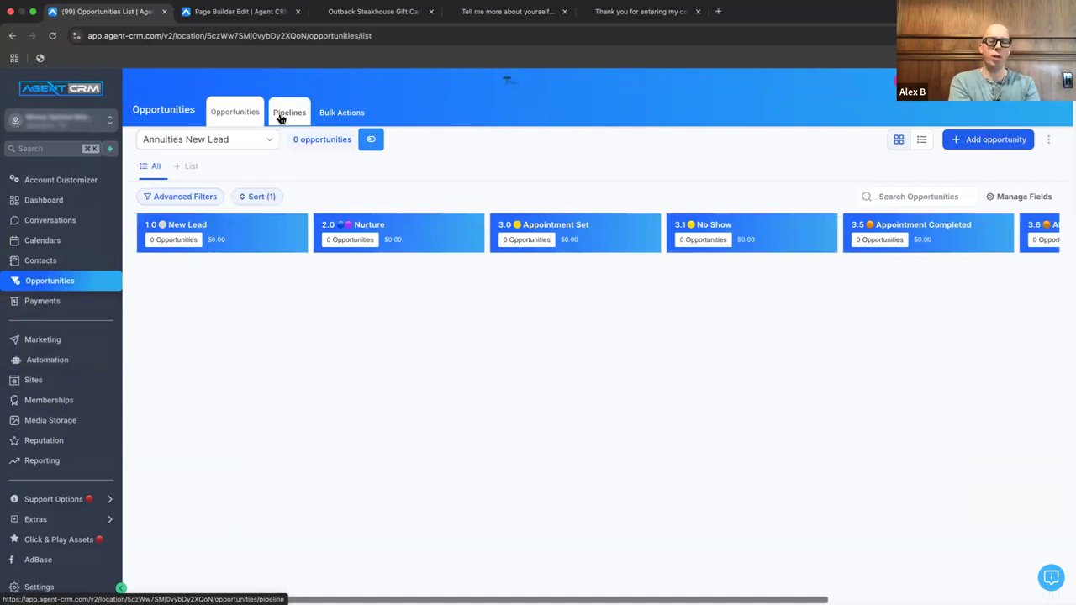
click(241, 139)
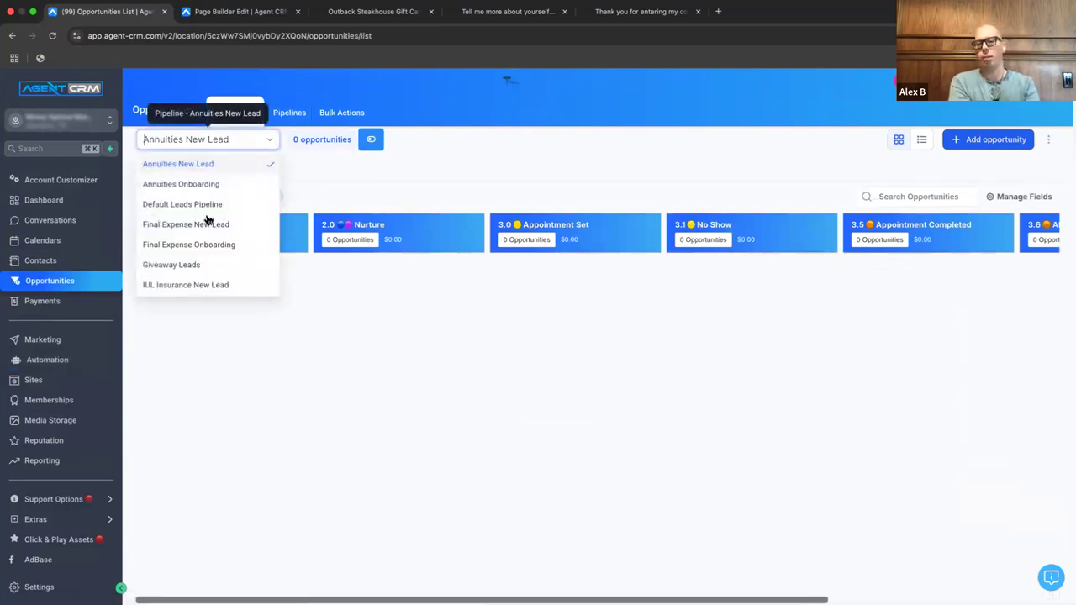
click(207, 267)
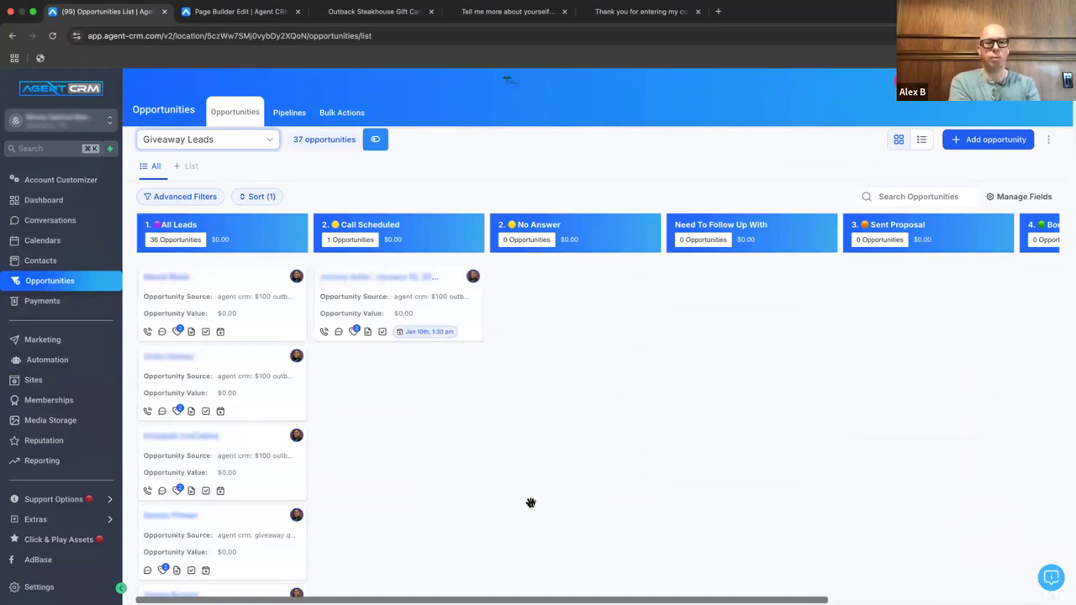
scroll(531, 503, right, 8)
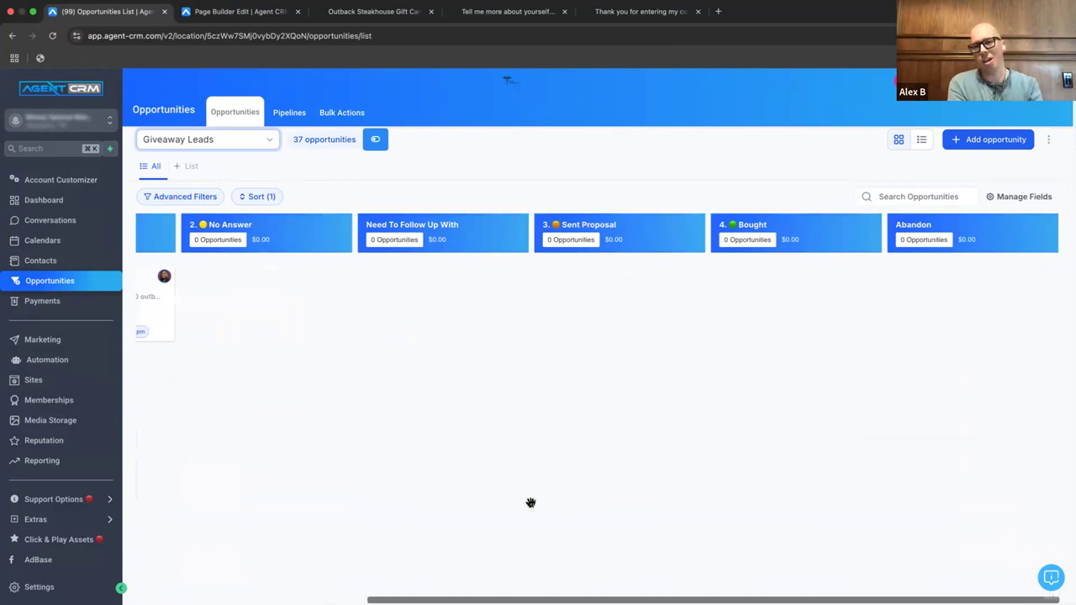
scroll(530, 503, left, 8)
scroll(277, 471, down, 5)
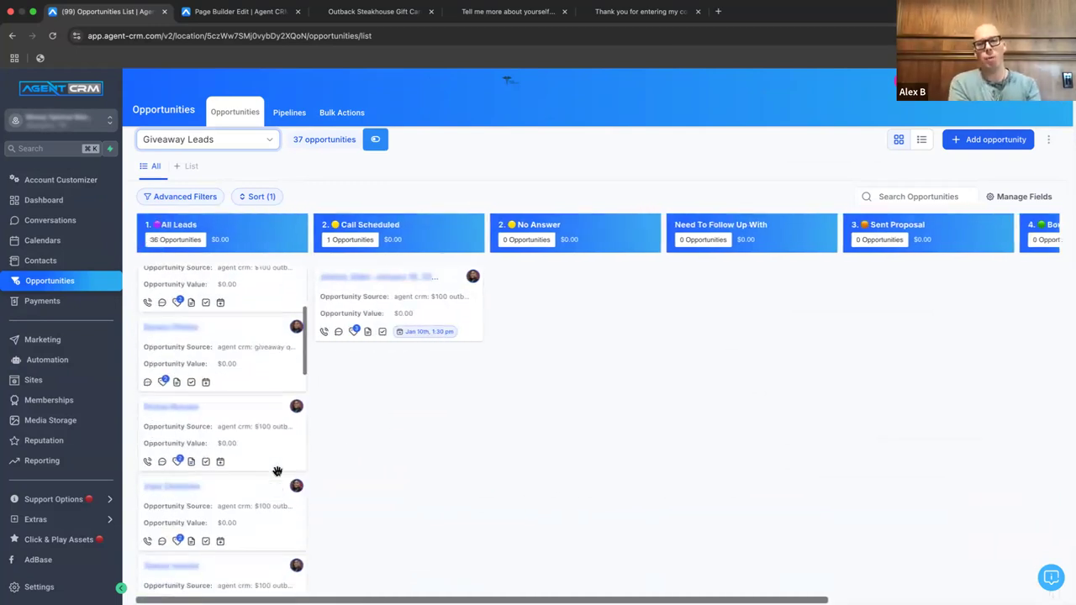
Step: Show the workflows in the Giveaway Funnel Course folder's "1. Giveaway - New Lead" subfolder and return to the top-level workflow list
click(65, 370)
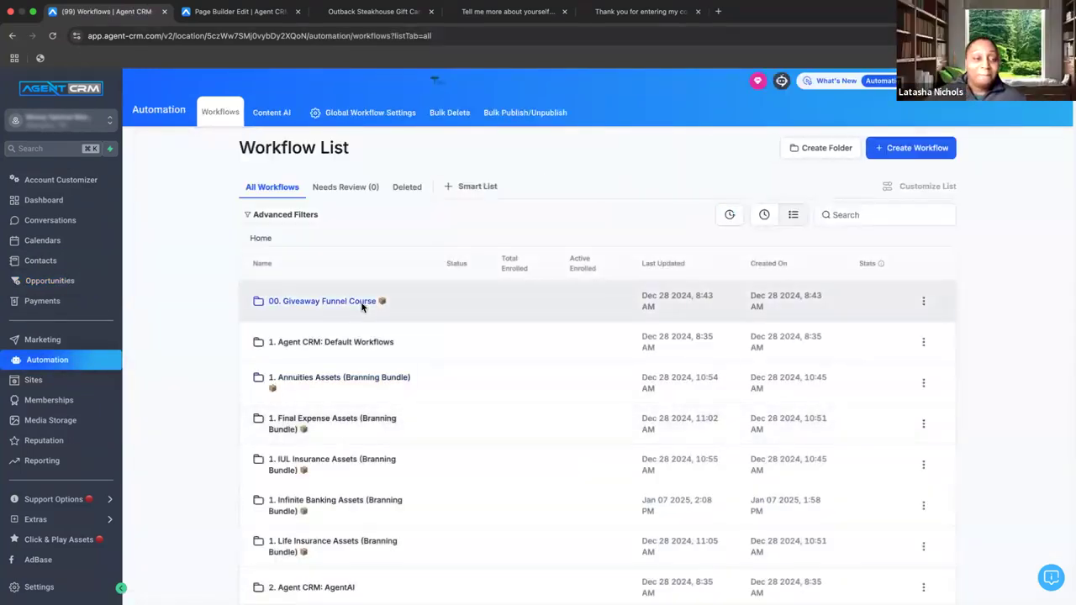
click(361, 304)
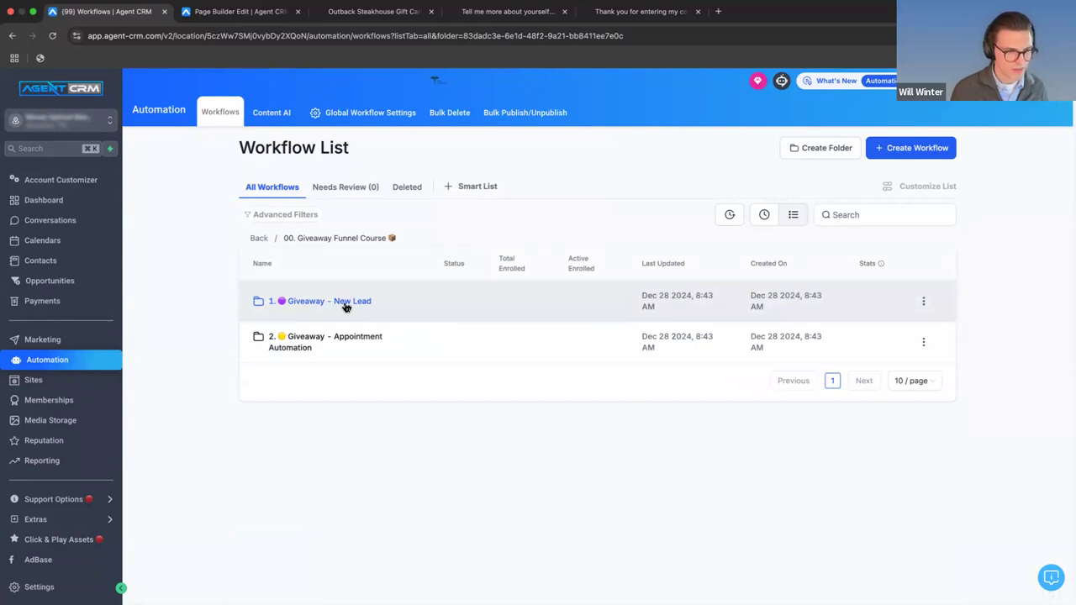
click(345, 305)
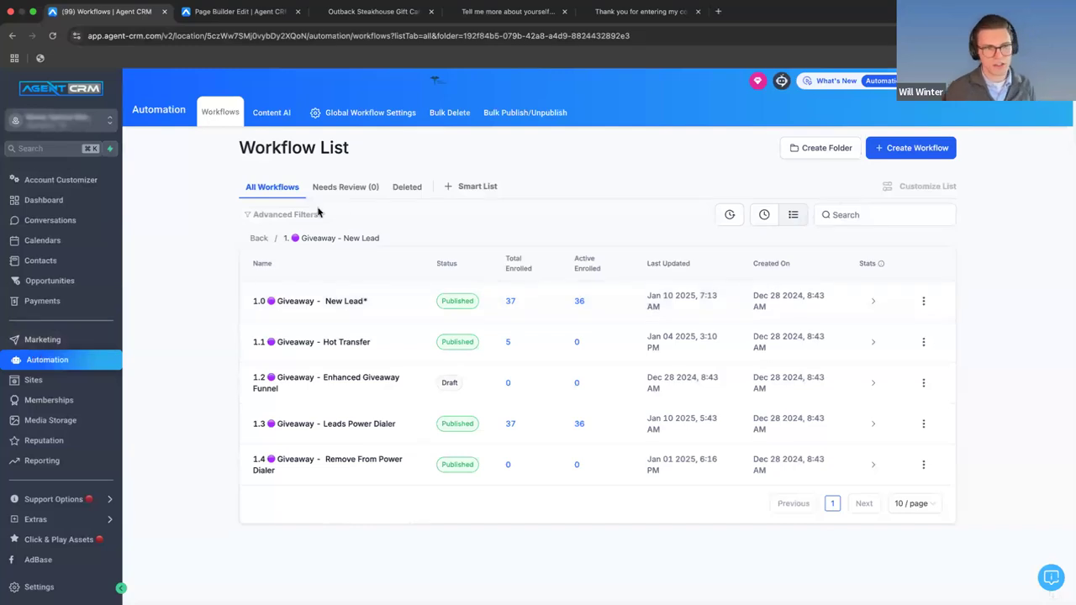
click(257, 239)
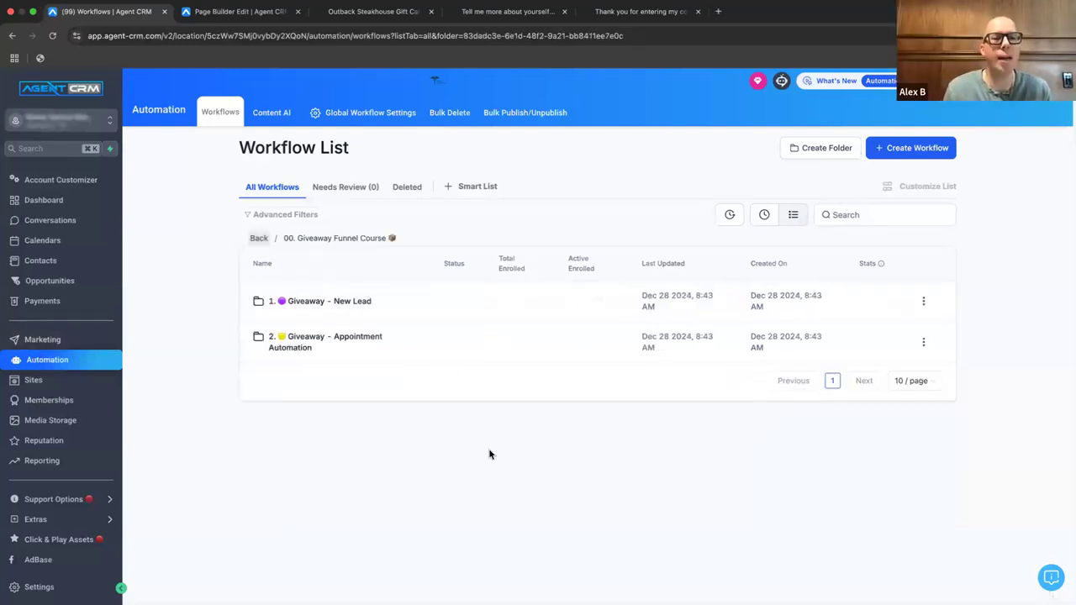
click(257, 240)
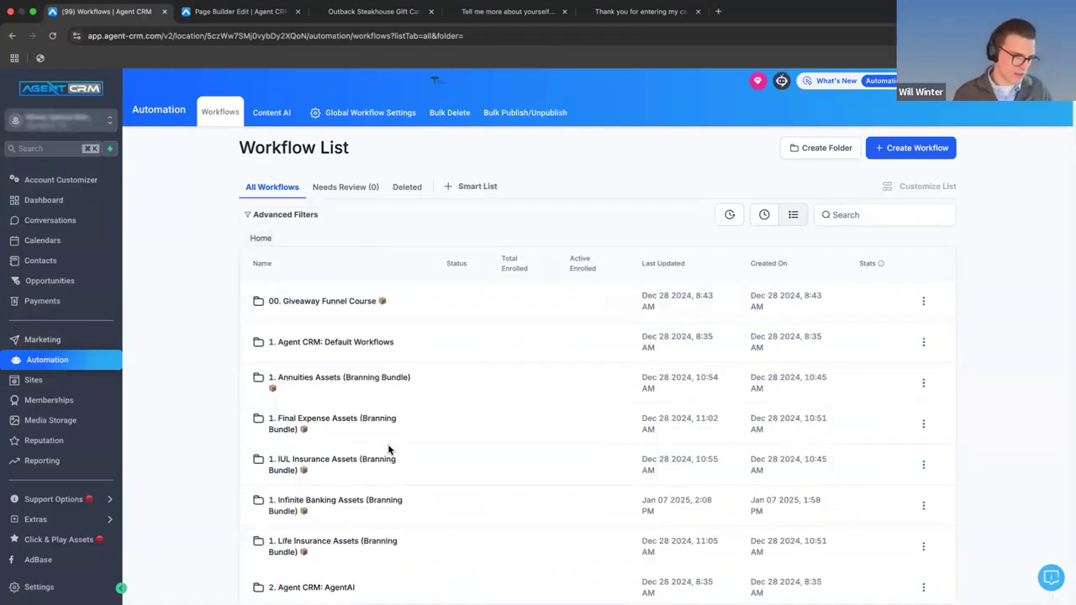
Step: Open the "2.5 Final Expense - Lead Nurture Sequence (1 Year)" workflow from the Final Expense Assets folder and look through its emails and 30-day waits
scroll(388, 450, down, 3)
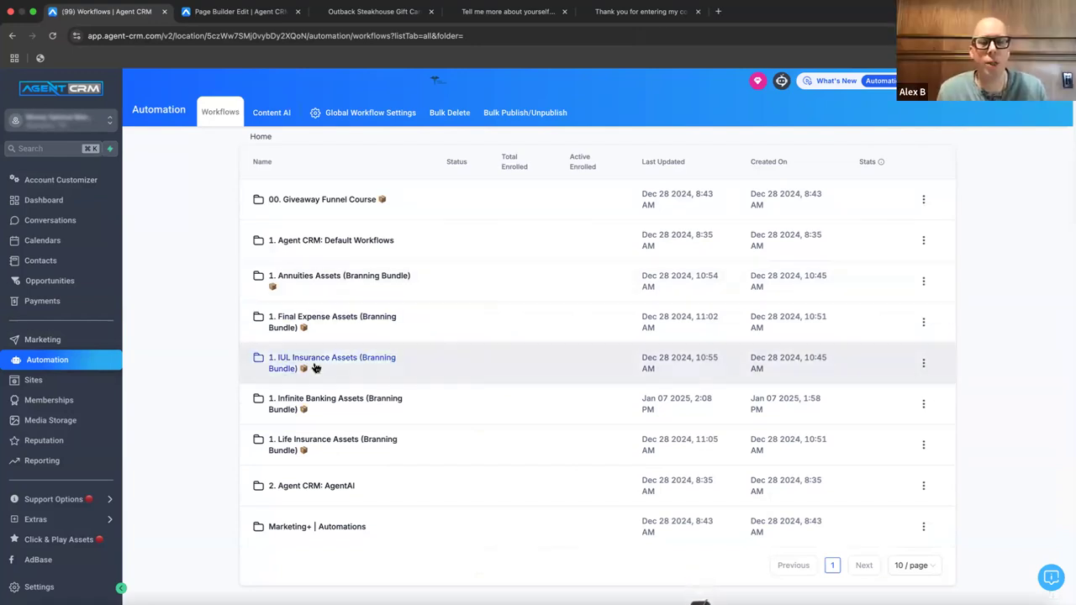
click(351, 326)
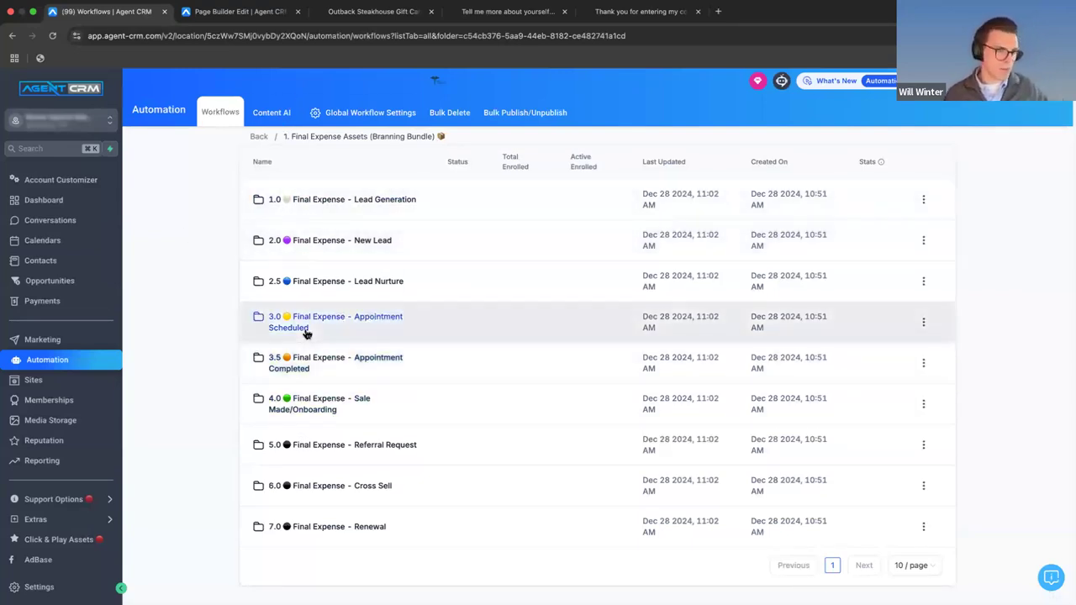
click(355, 281)
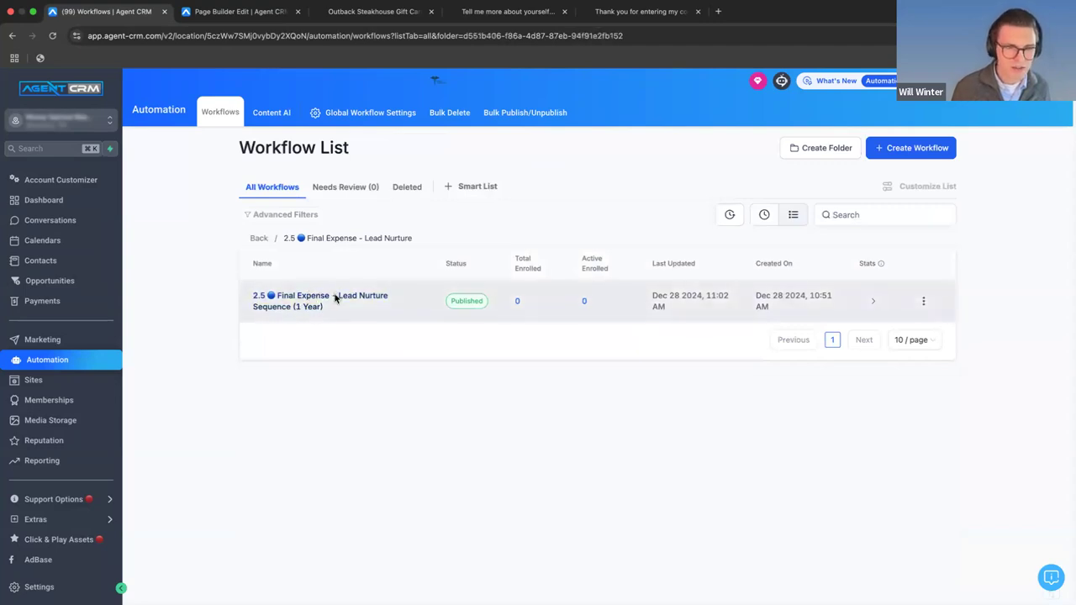
click(326, 299)
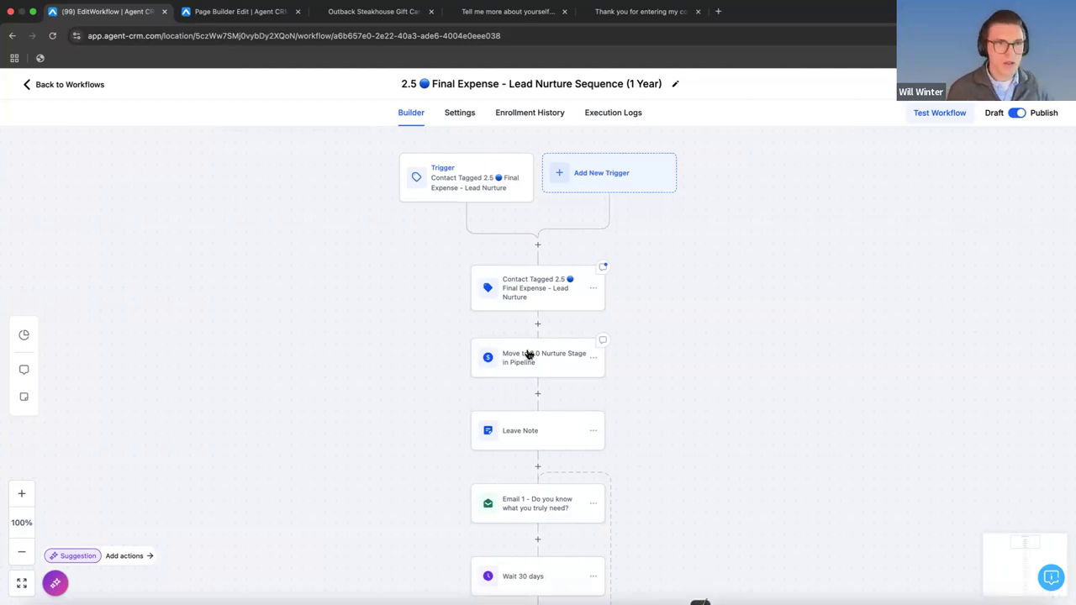
scroll(611, 220, down, 1)
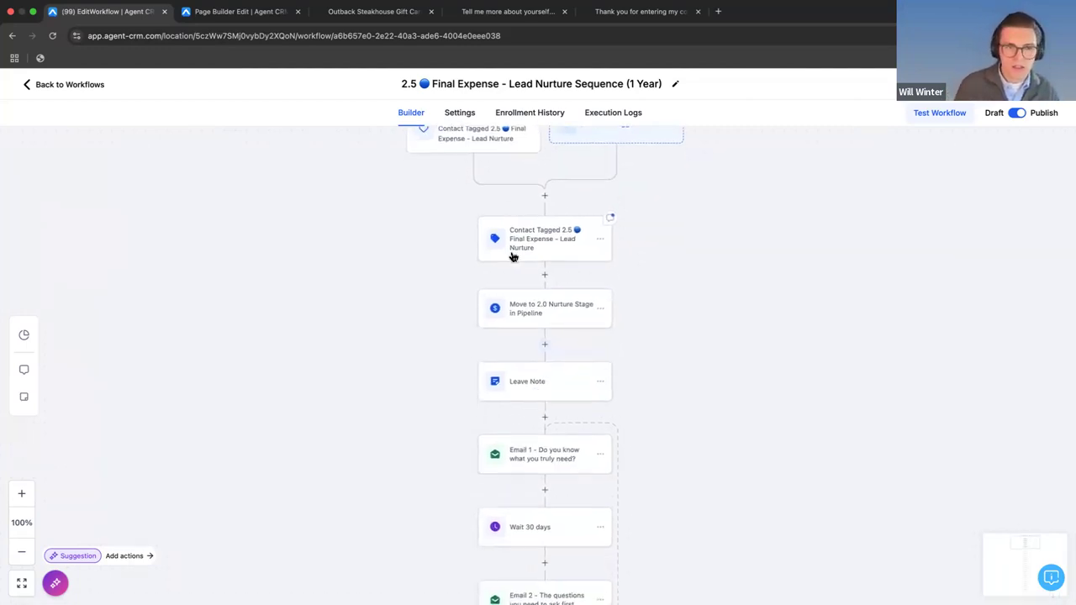
scroll(511, 255, up, 1)
scroll(583, 241, down, 4)
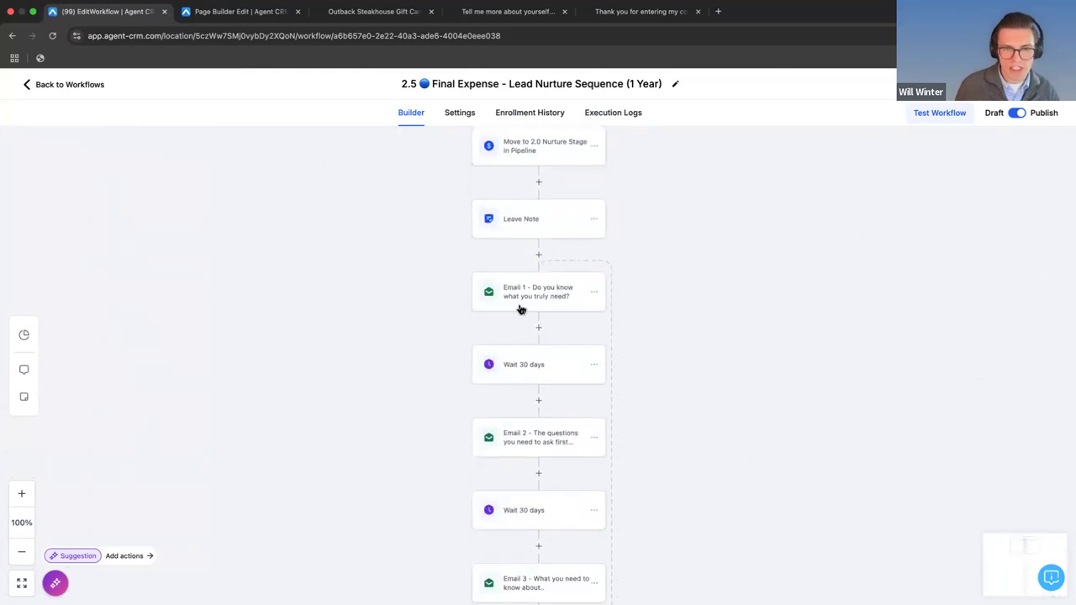
scroll(519, 308, down, 4)
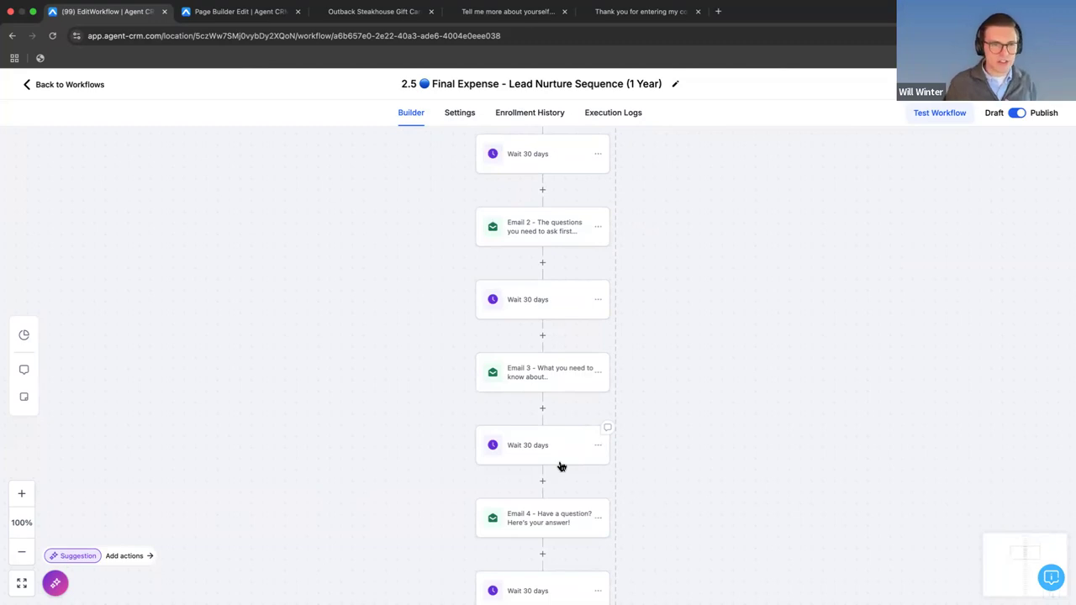
scroll(569, 324, up, 10)
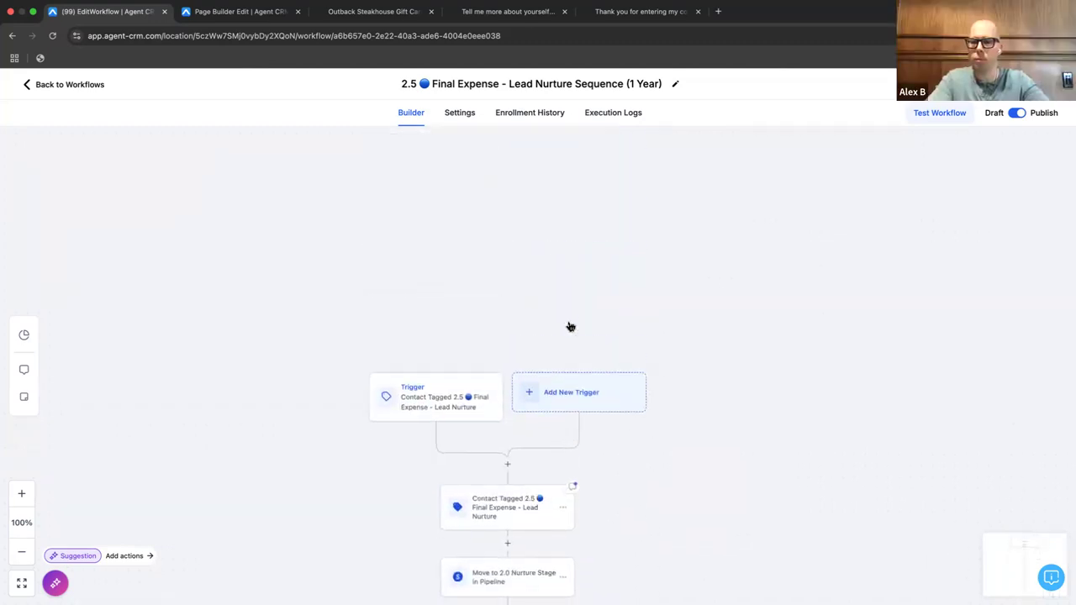
Step: View the settings of the Lead Nurture workflow's contact tag trigger and close them without changes
scroll(436, 294, down, 3)
click(436, 294)
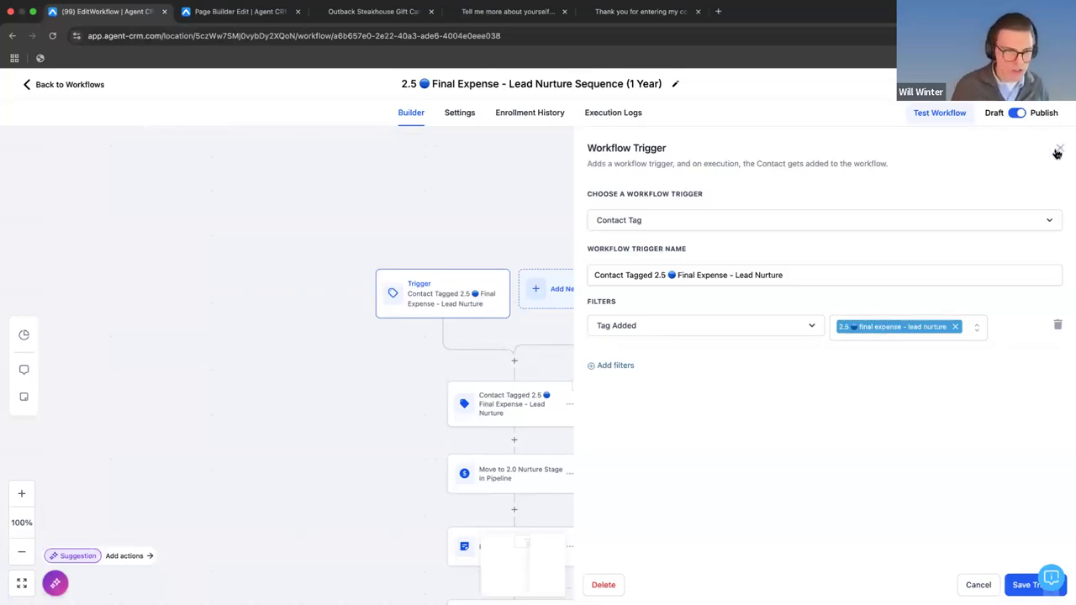
click(1058, 151)
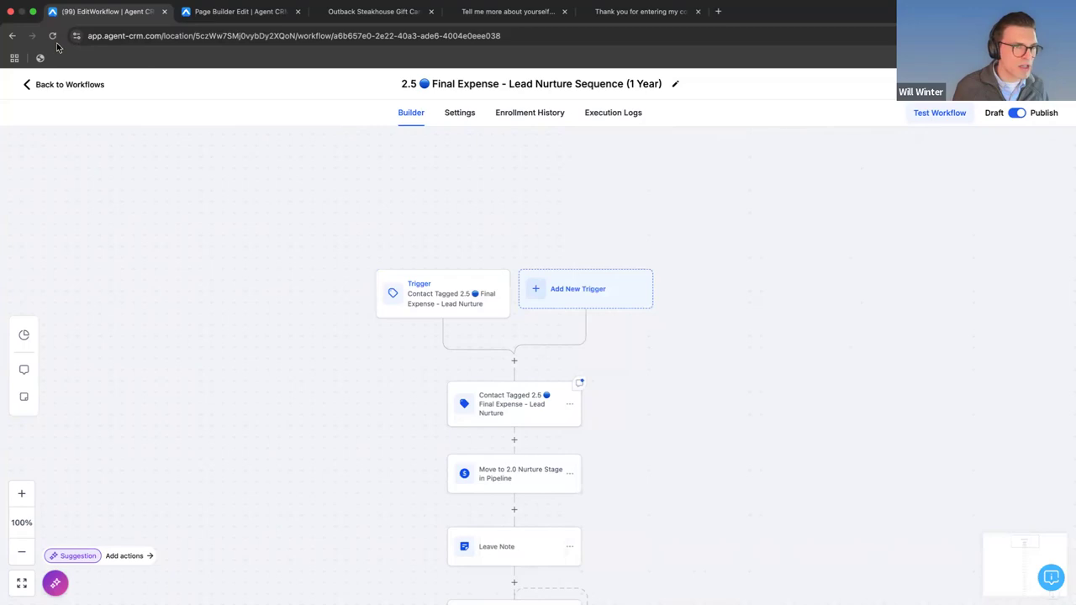
Step: Return to the top-level workflow list and open the "1.0 Giveaway - New Lead*" workflow in the Giveaway Funnel Course folder
click(61, 86)
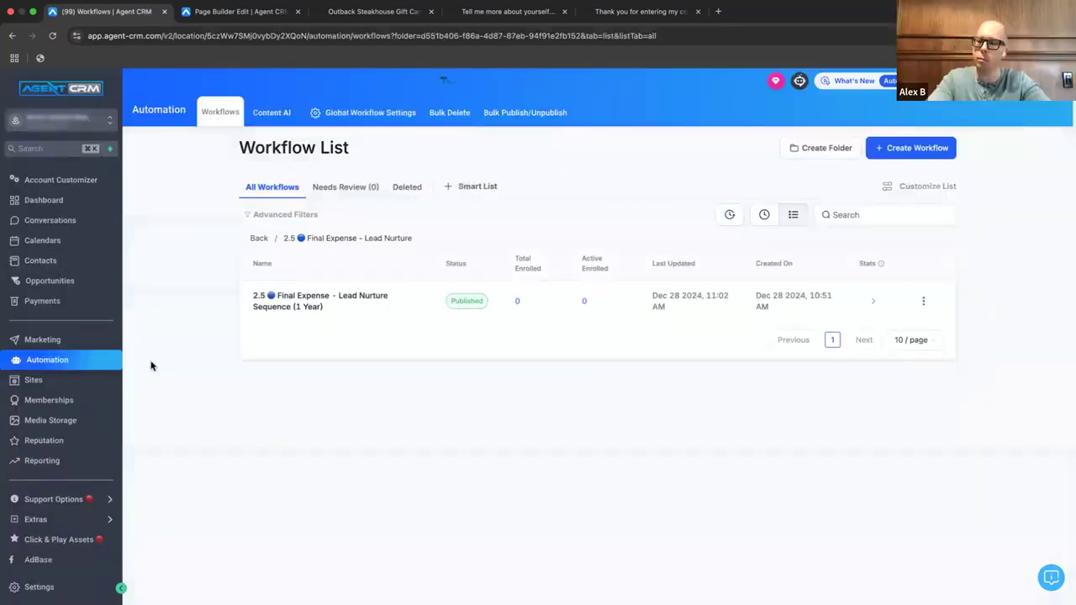
click(259, 239)
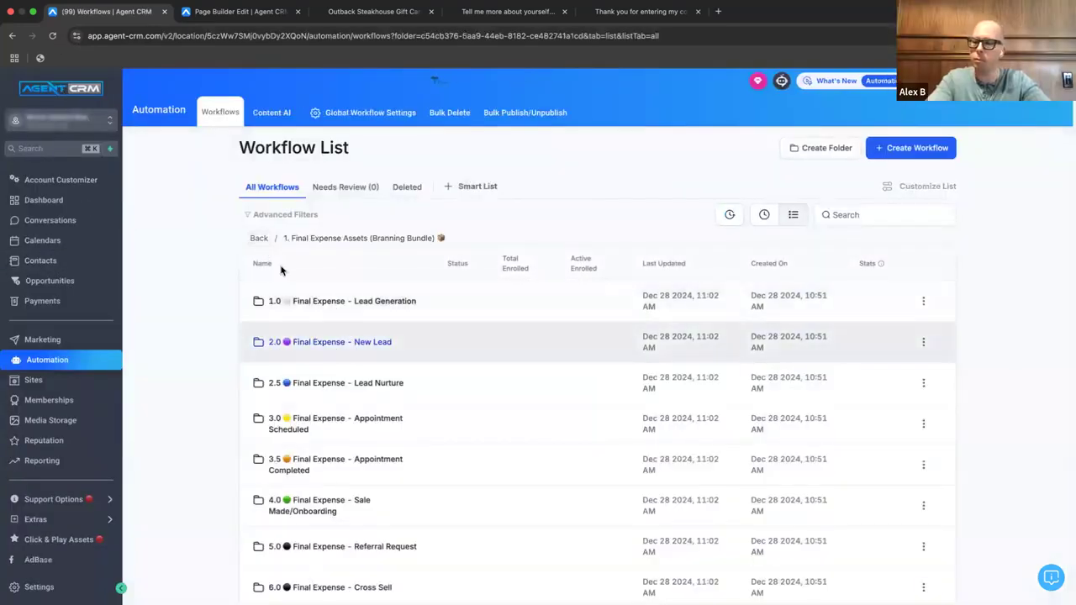
click(262, 239)
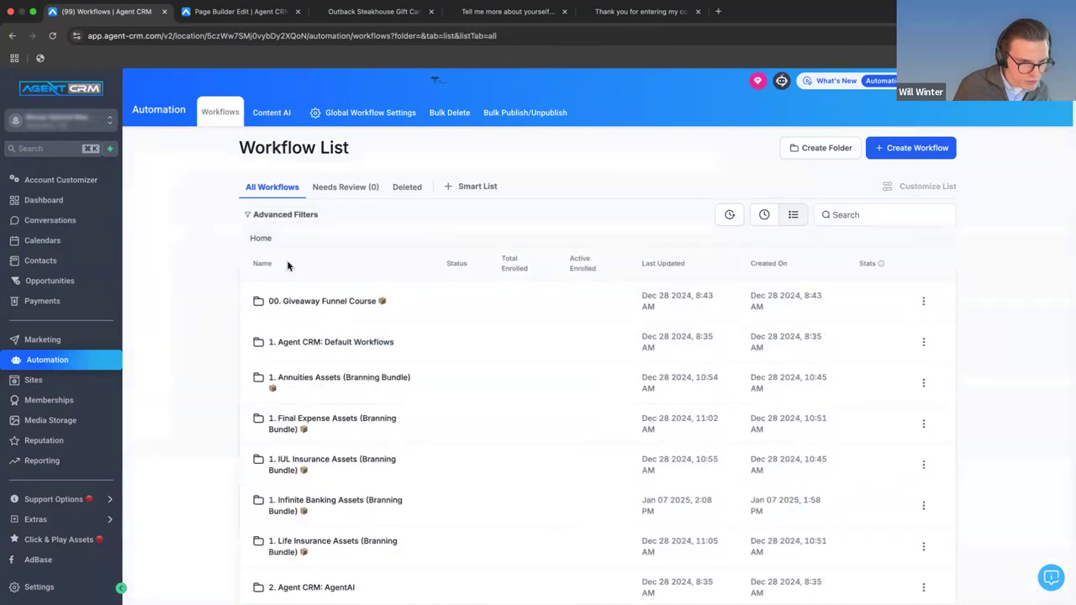
click(348, 308)
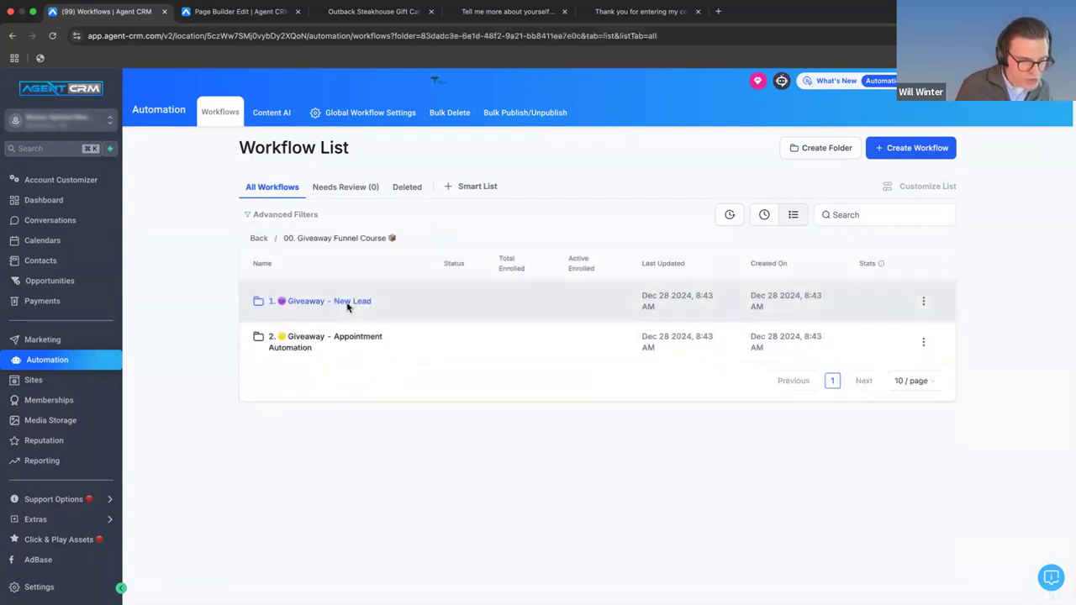
click(348, 307)
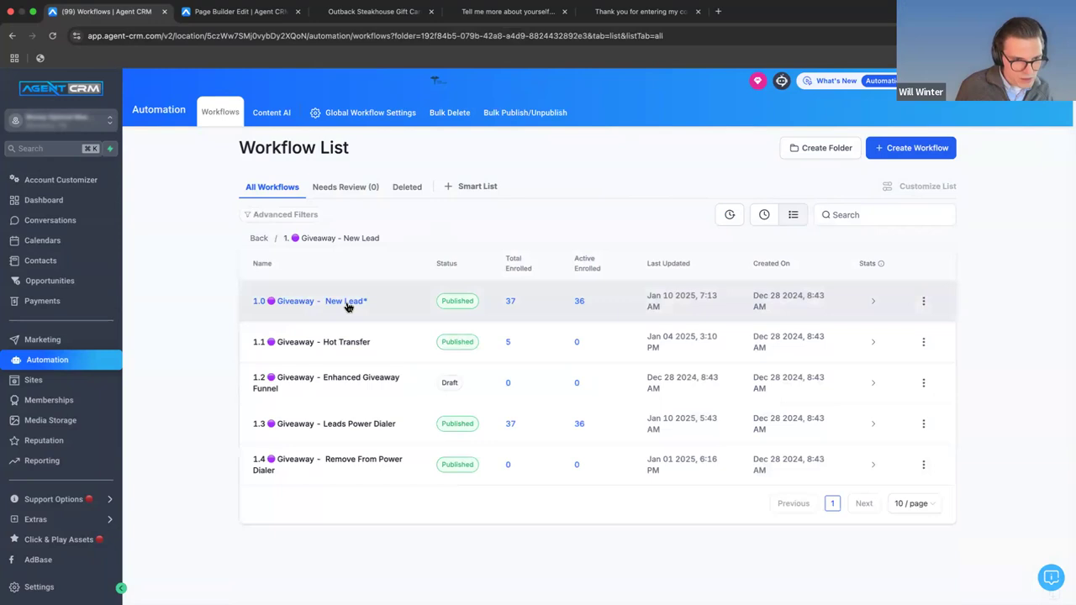
click(347, 307)
Step: View the email template used by Email 8 at the end of the New Lead workflow and close it
scroll(346, 428, down, 5)
scroll(346, 429, down, 15)
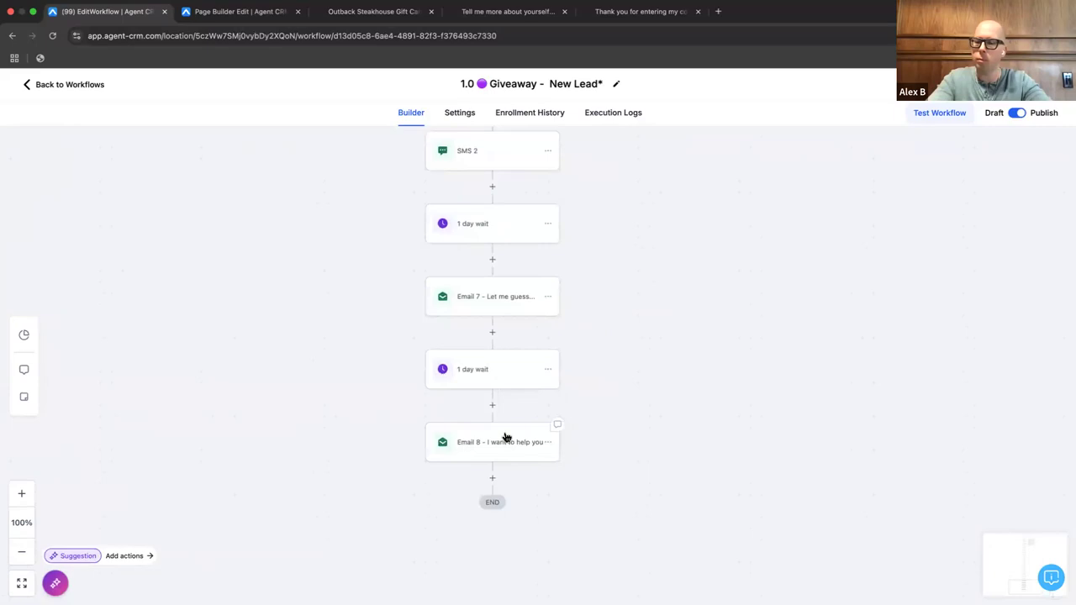
click(505, 442)
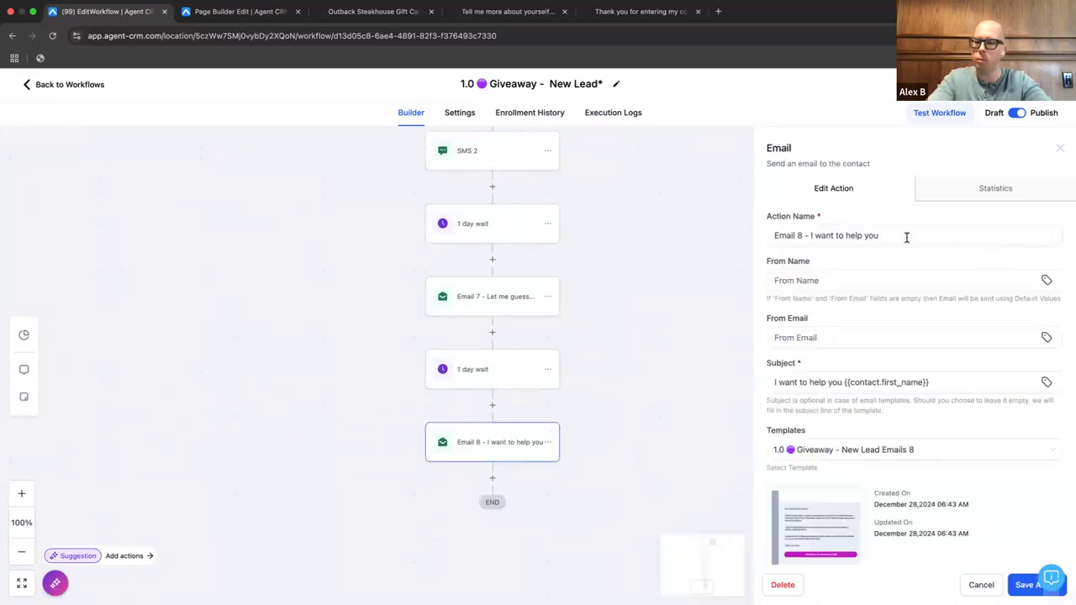
click(814, 555)
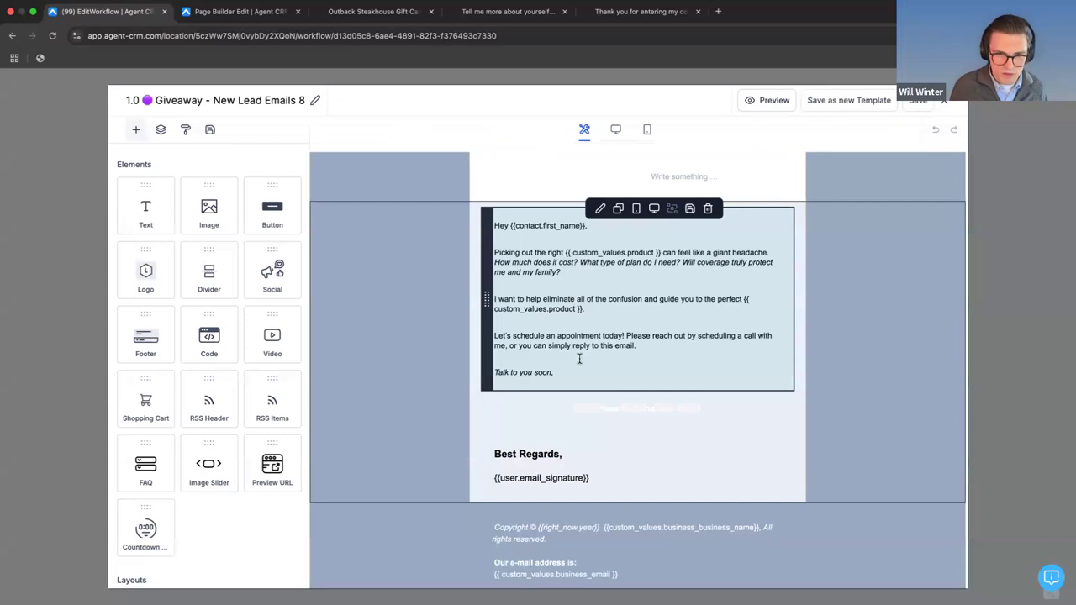
click(945, 101)
Step: Insert a Wait action after Email 8 with a time delay value of 7
click(492, 475)
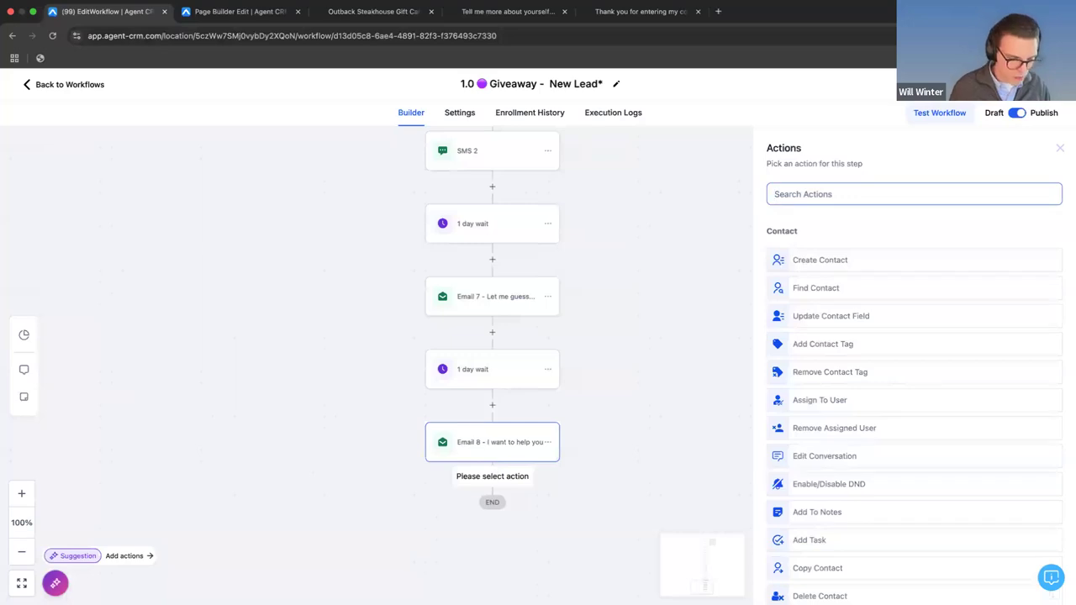
text(wait)
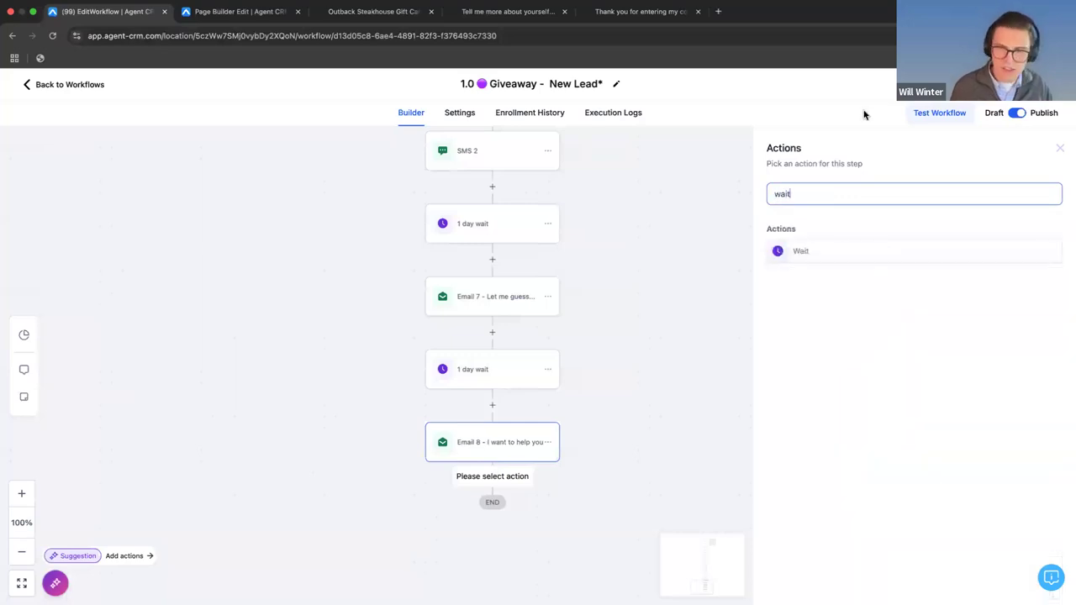
click(801, 252)
click(620, 318)
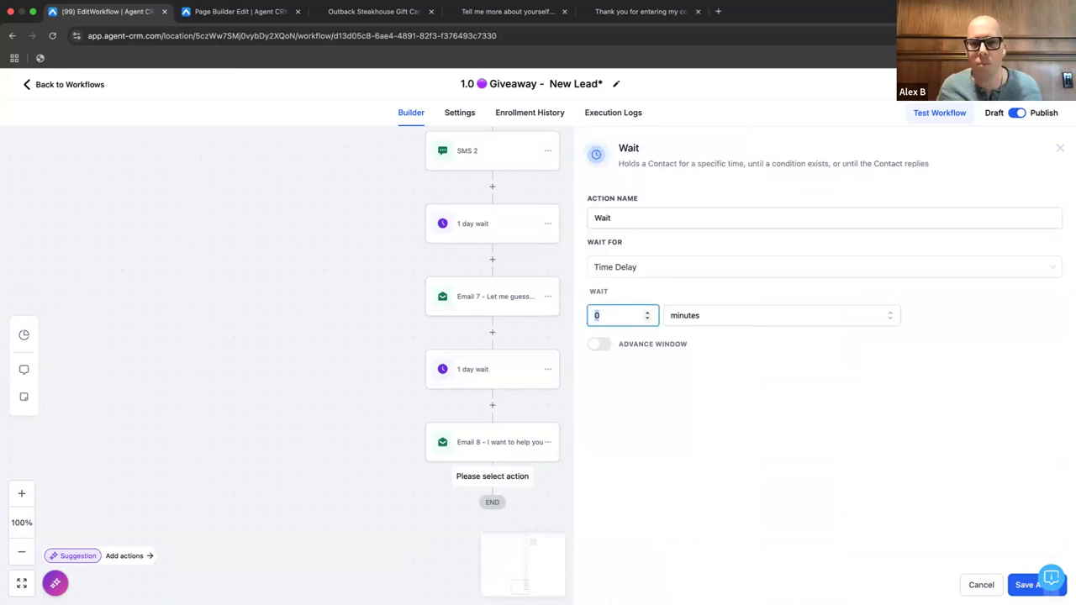
key(BackSpace)
text(7)
key(BackSpace)
text(15)
key(BackSpace)
key(BackSpace)
text(7)
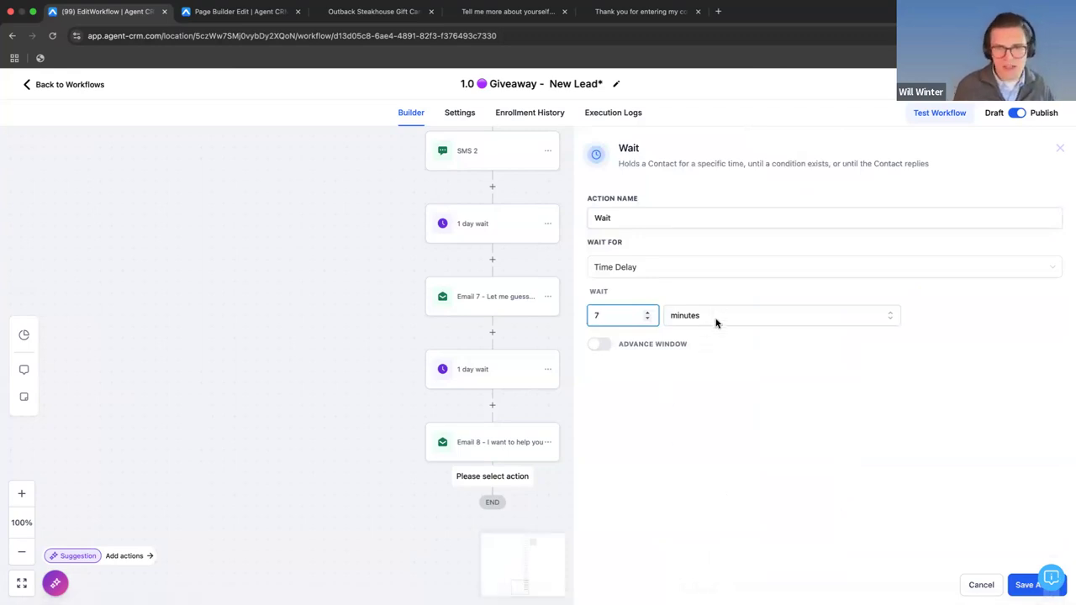
Step: Set the wait's unit to days, name the action "Wait 7" and save it
click(716, 317)
click(690, 380)
click(661, 215)
text(7)
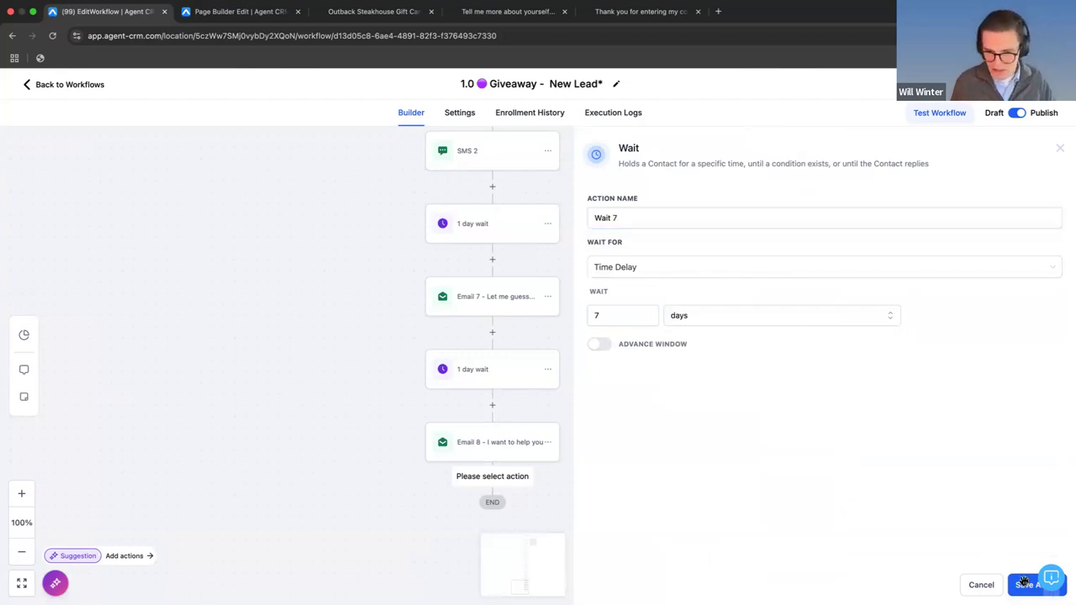
click(1025, 585)
Step: Add an Add Contact Tag action after Wait 7 with the "2.5 final expense - lead nurture" tag, save it and reopen its settings
click(497, 552)
text(tag)
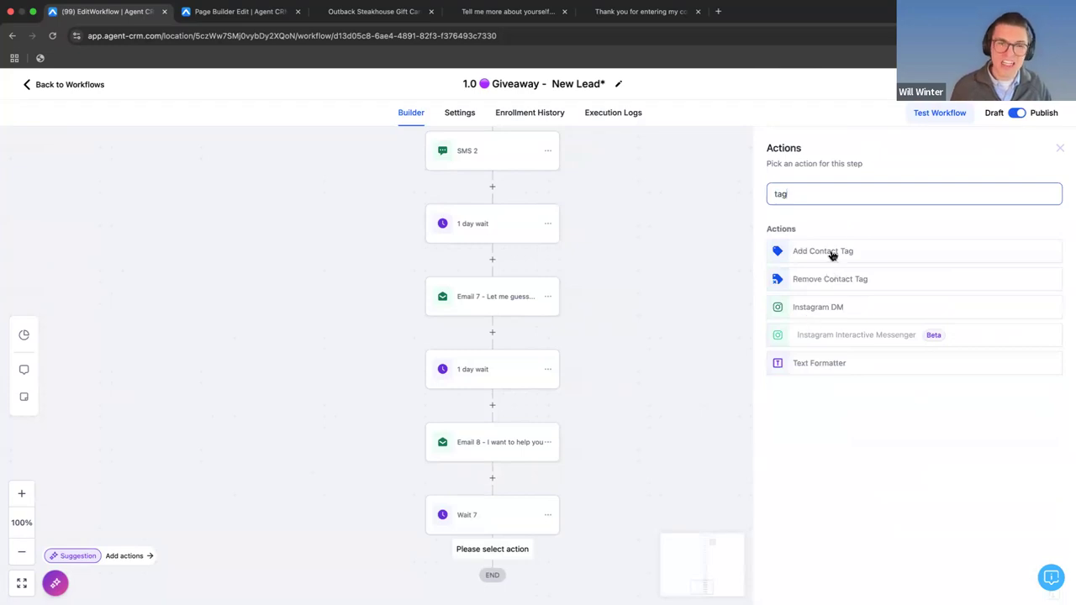
click(831, 252)
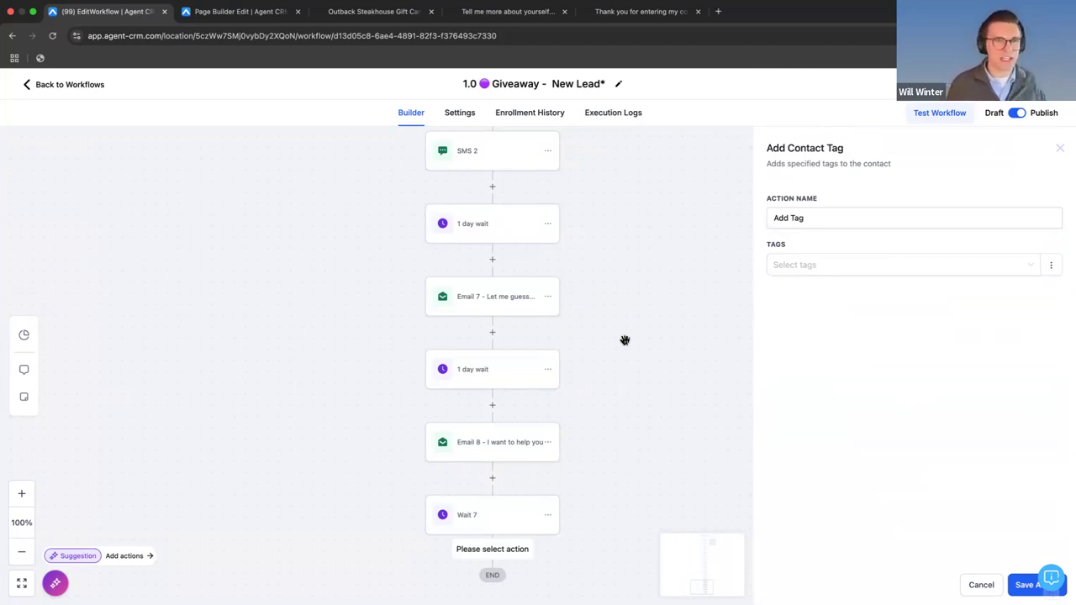
click(806, 264)
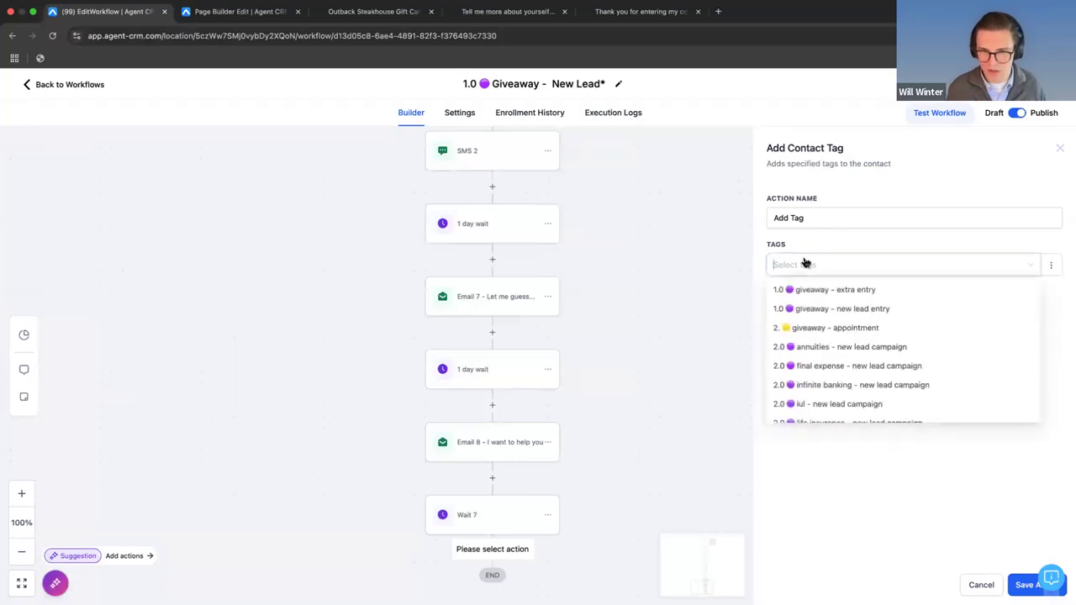
text(2.5)
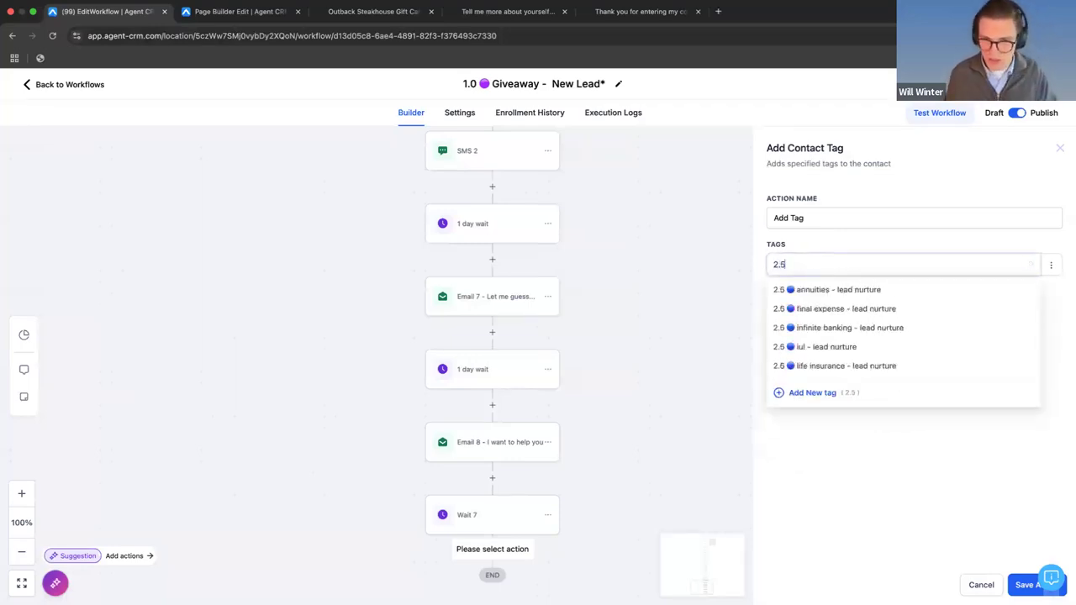
click(894, 311)
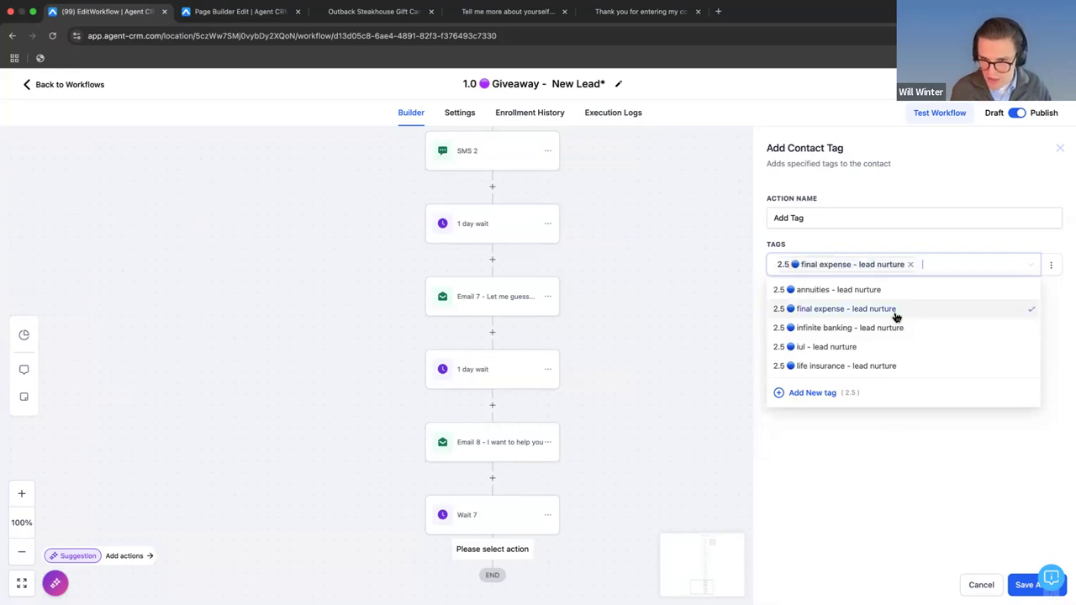
click(823, 521)
click(1027, 585)
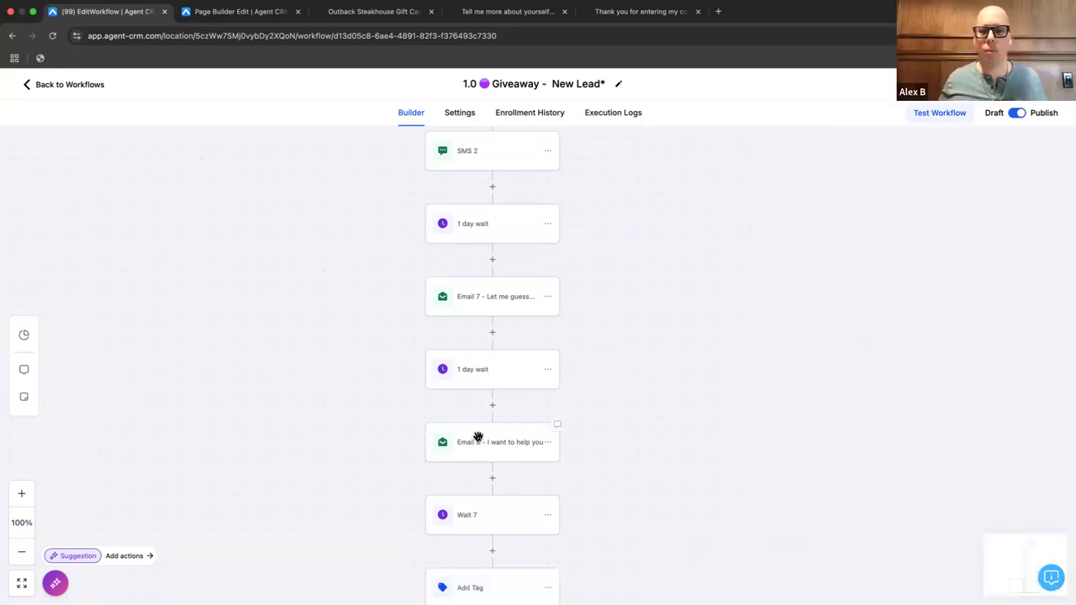
scroll(519, 507, down, 2)
click(493, 496)
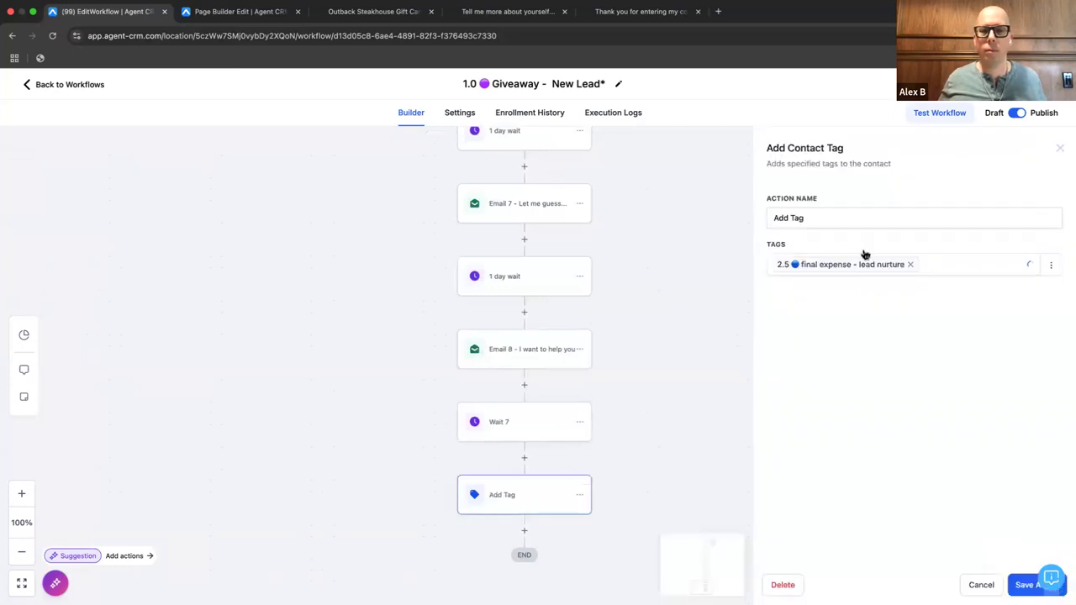
Step: Rename the tag action "Add to Final Expense Nurture Email", save the action and save the workflow
key(super+a)
text(Add to)
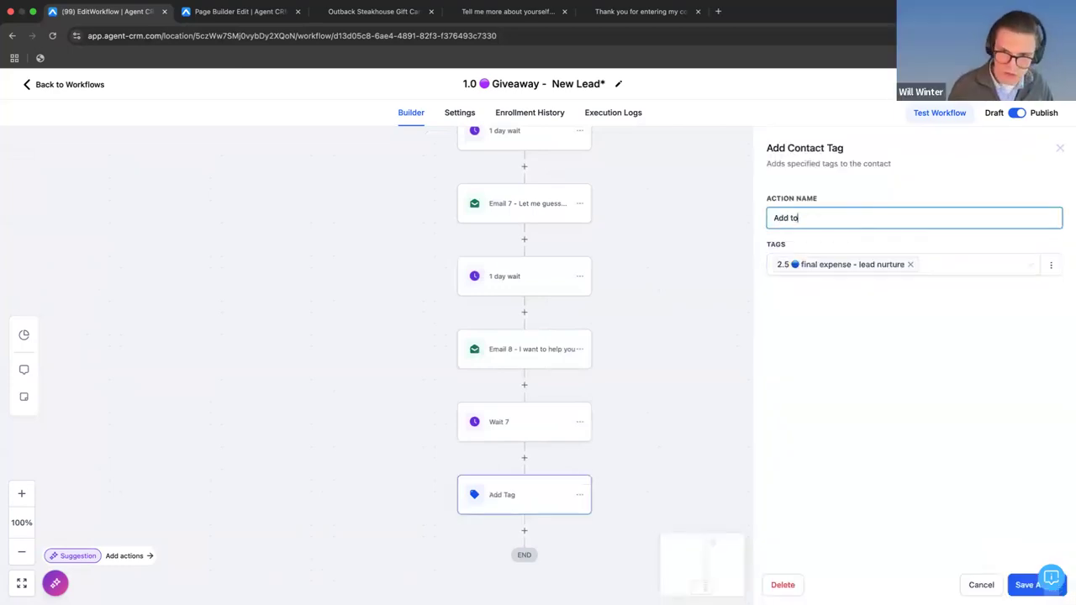
text( Final Expense )
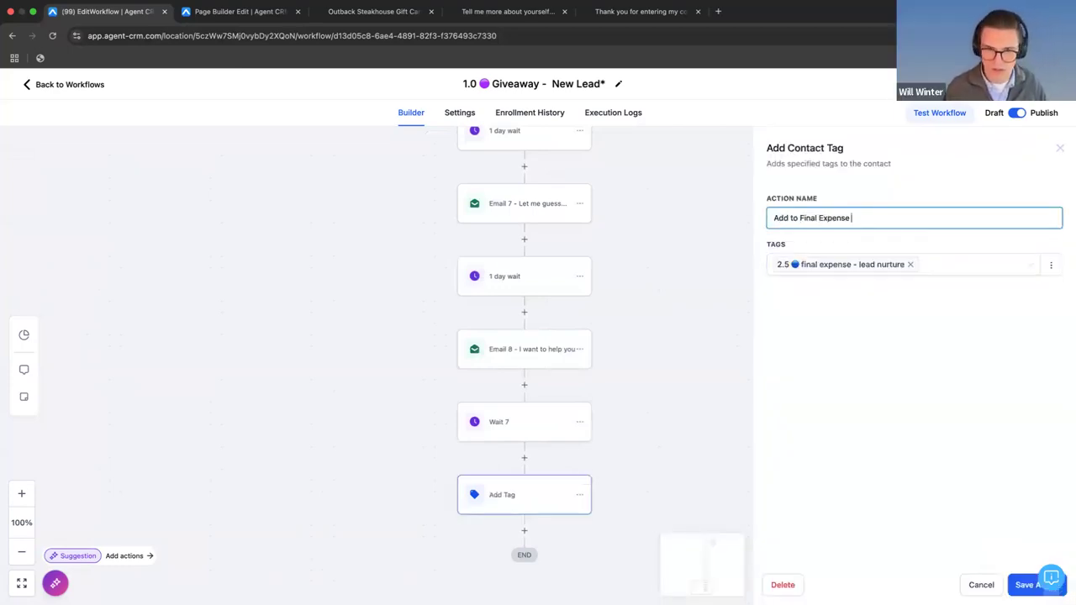
text(Nuture Email)
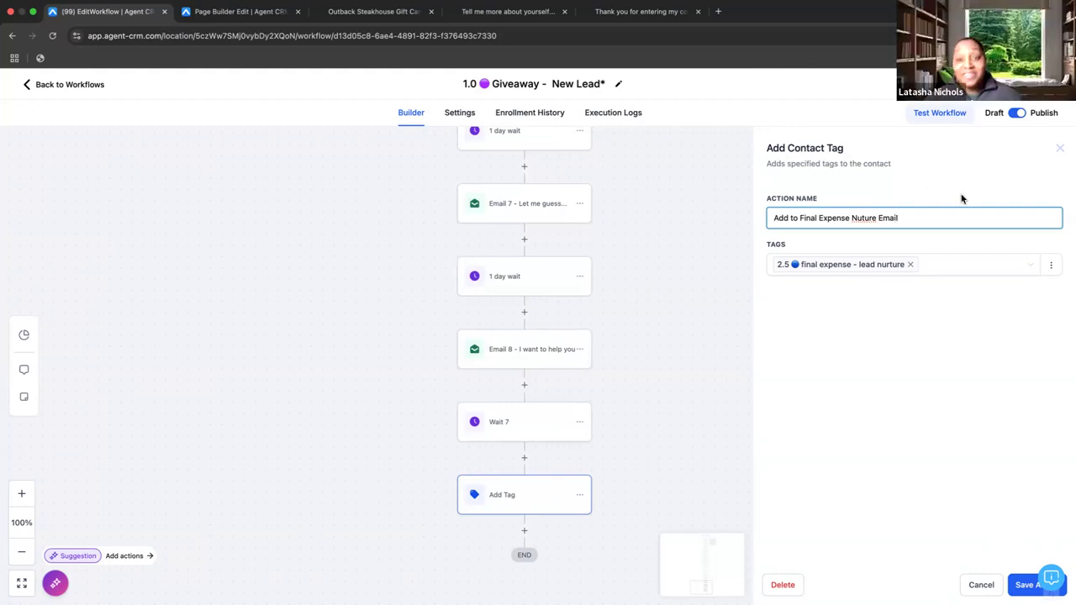
click(861, 218)
text(r)
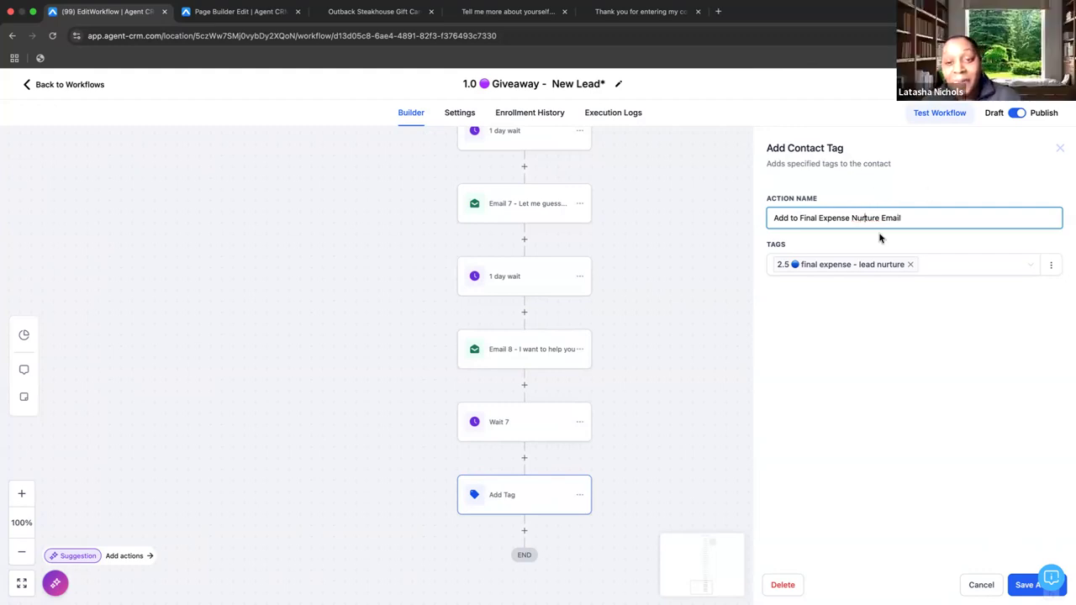
click(1026, 586)
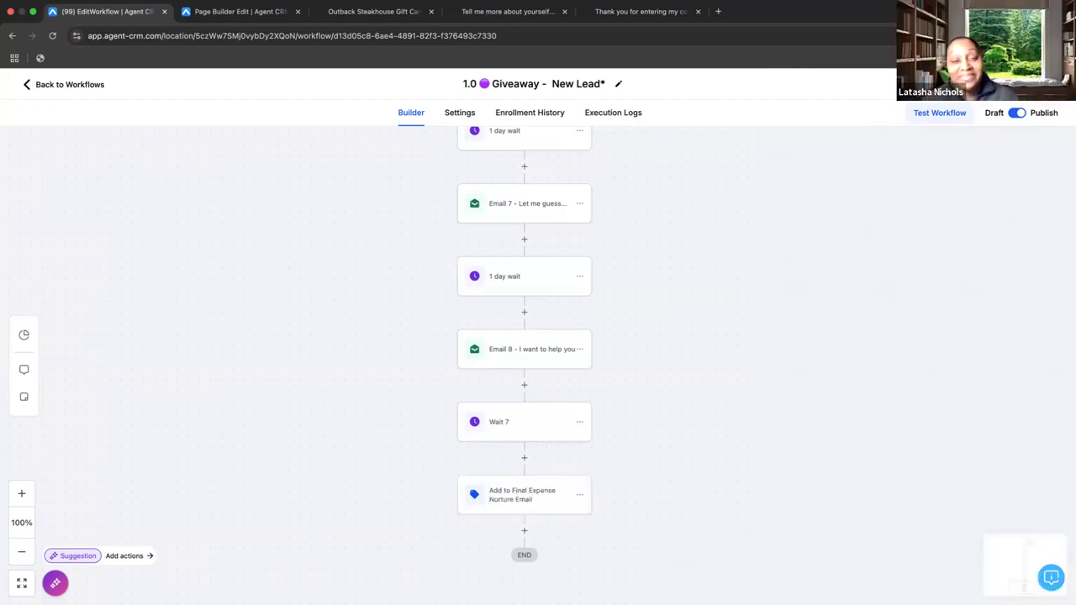
click(1042, 84)
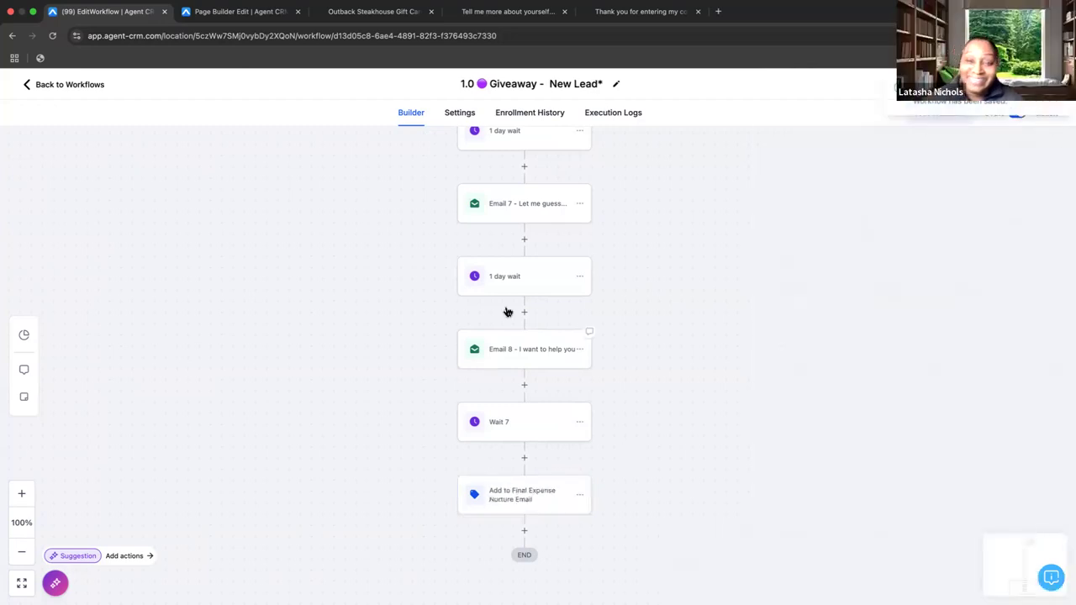
scroll(519, 272, up, 3)
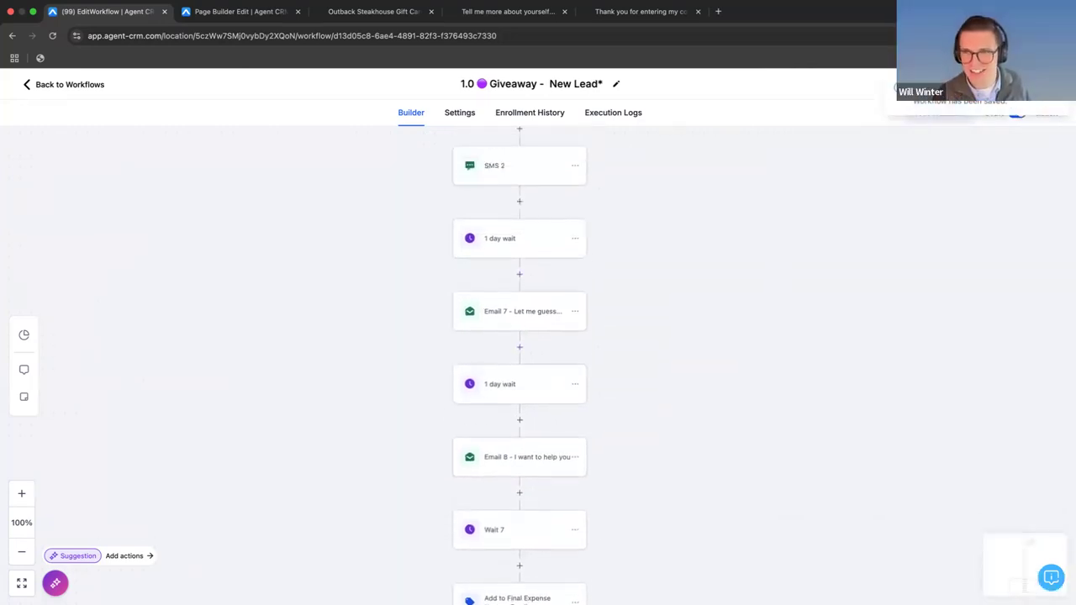